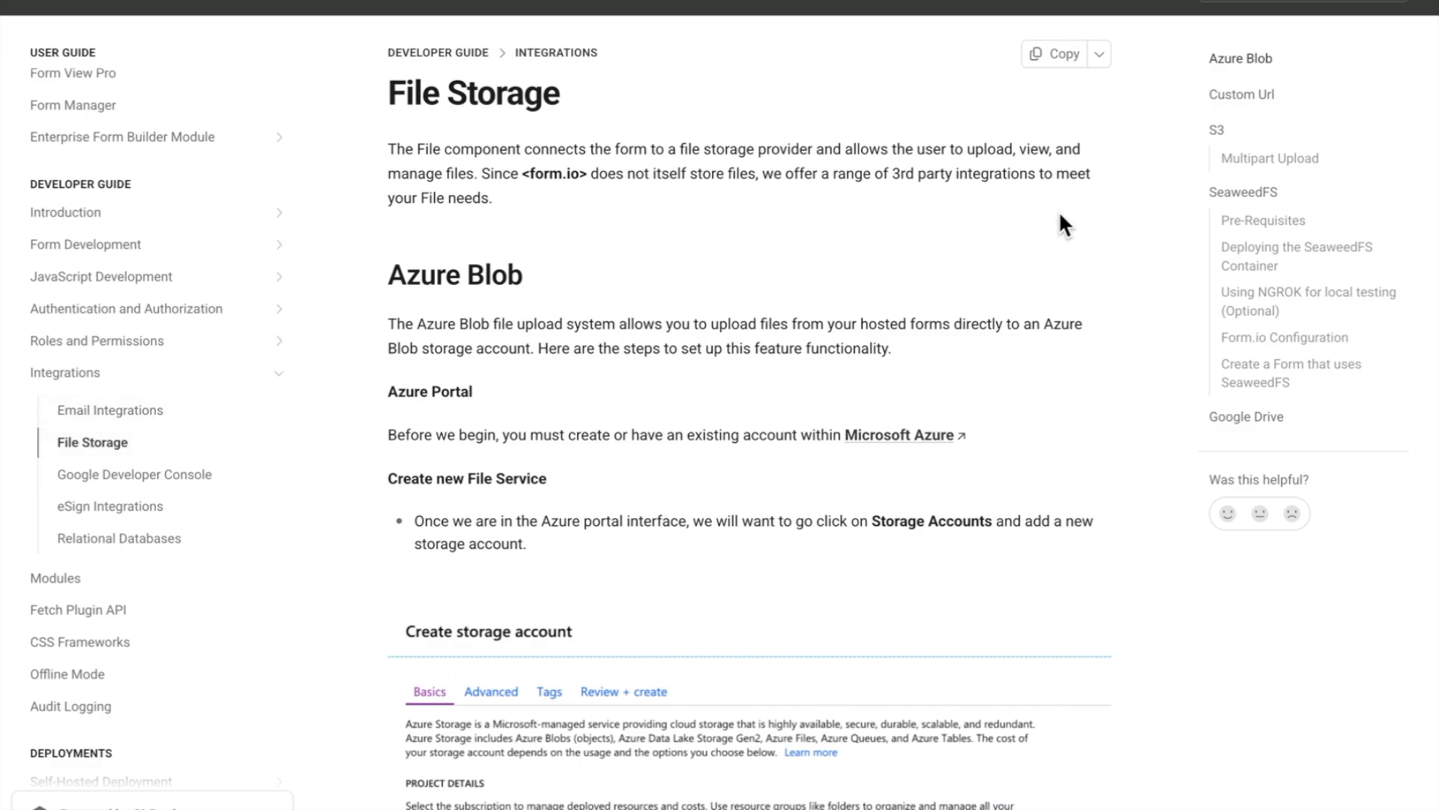
Step: Review the S3 section of the storage guide, then the Google Developer Console guide
{"action": "left_click", "coordinate": [1224, 132]}
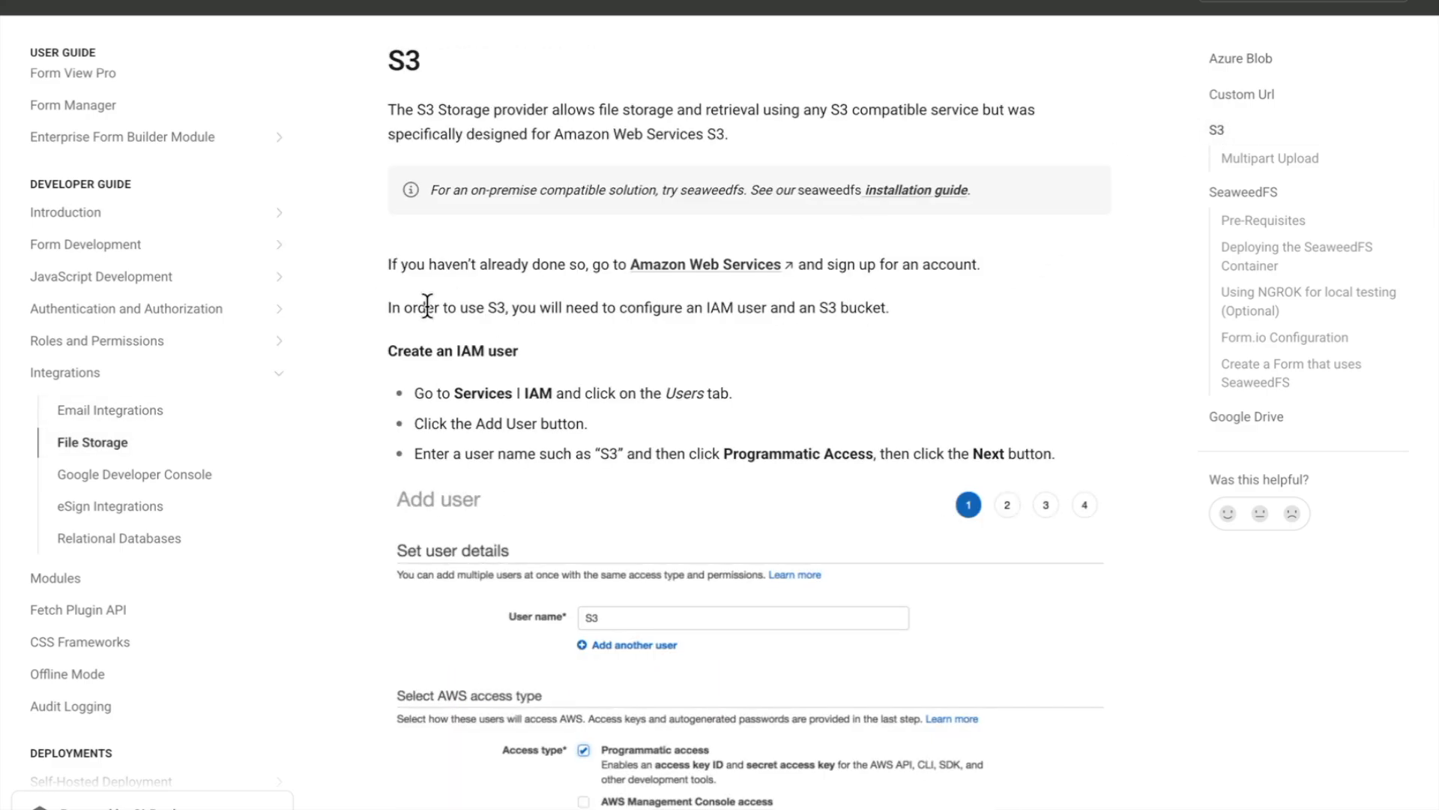
{"action": "left_click", "coordinate": [201, 480]}
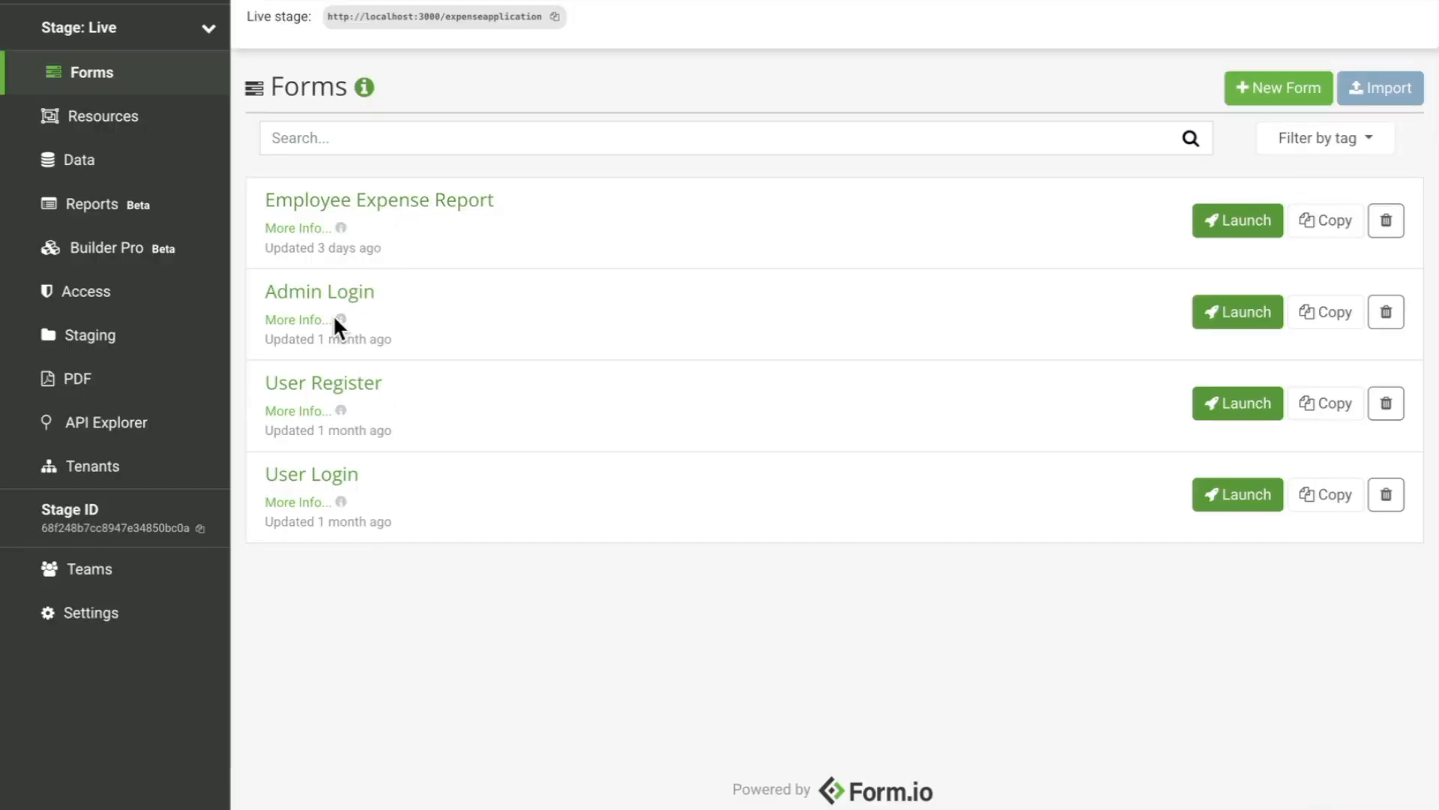
Step: Save SMTP settings with host sandbox.smtp.mailtrap.io, port 465, and the Mailtrap username and password
{"action": "left_click", "coordinate": [158, 628]}
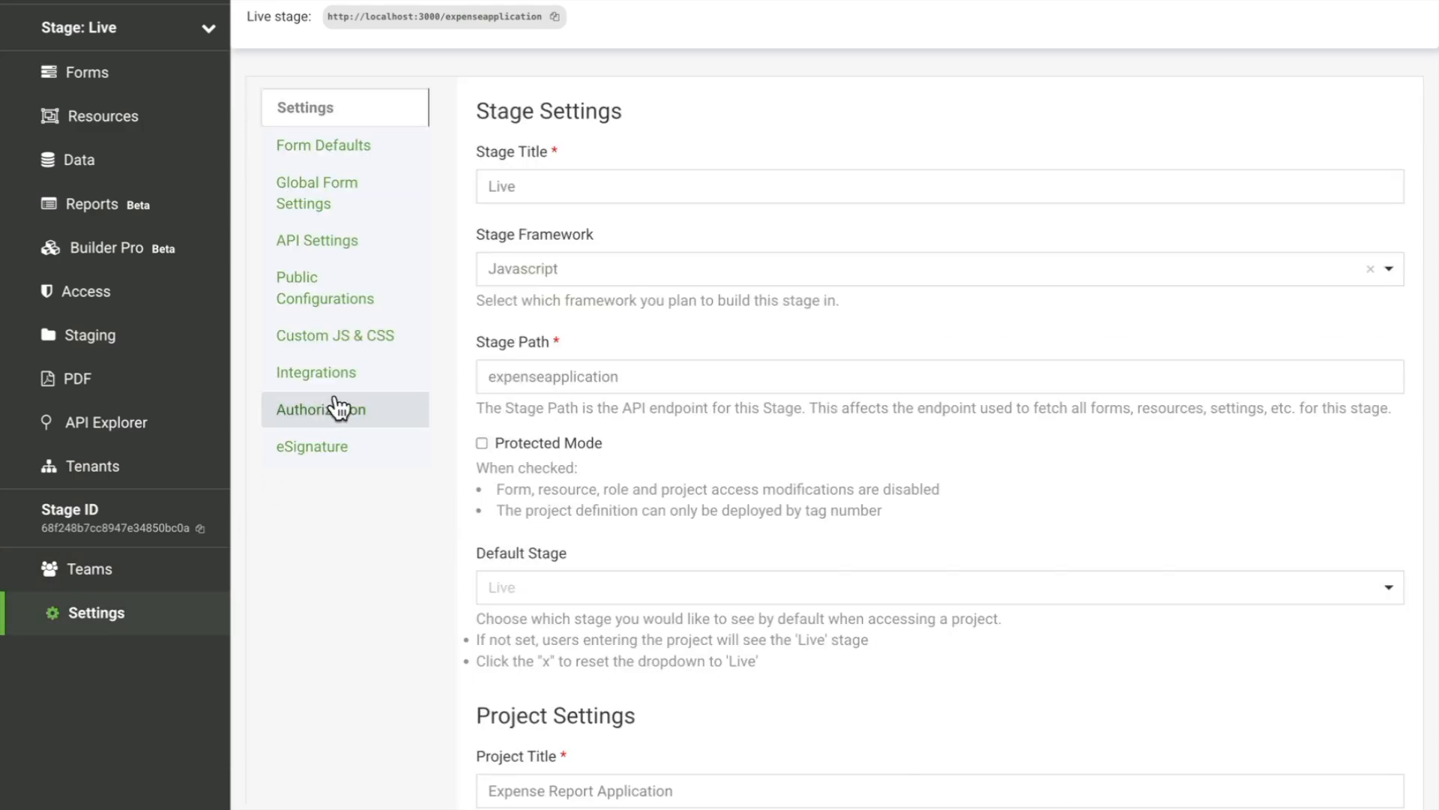
{"action": "left_click", "coordinate": [347, 377]}
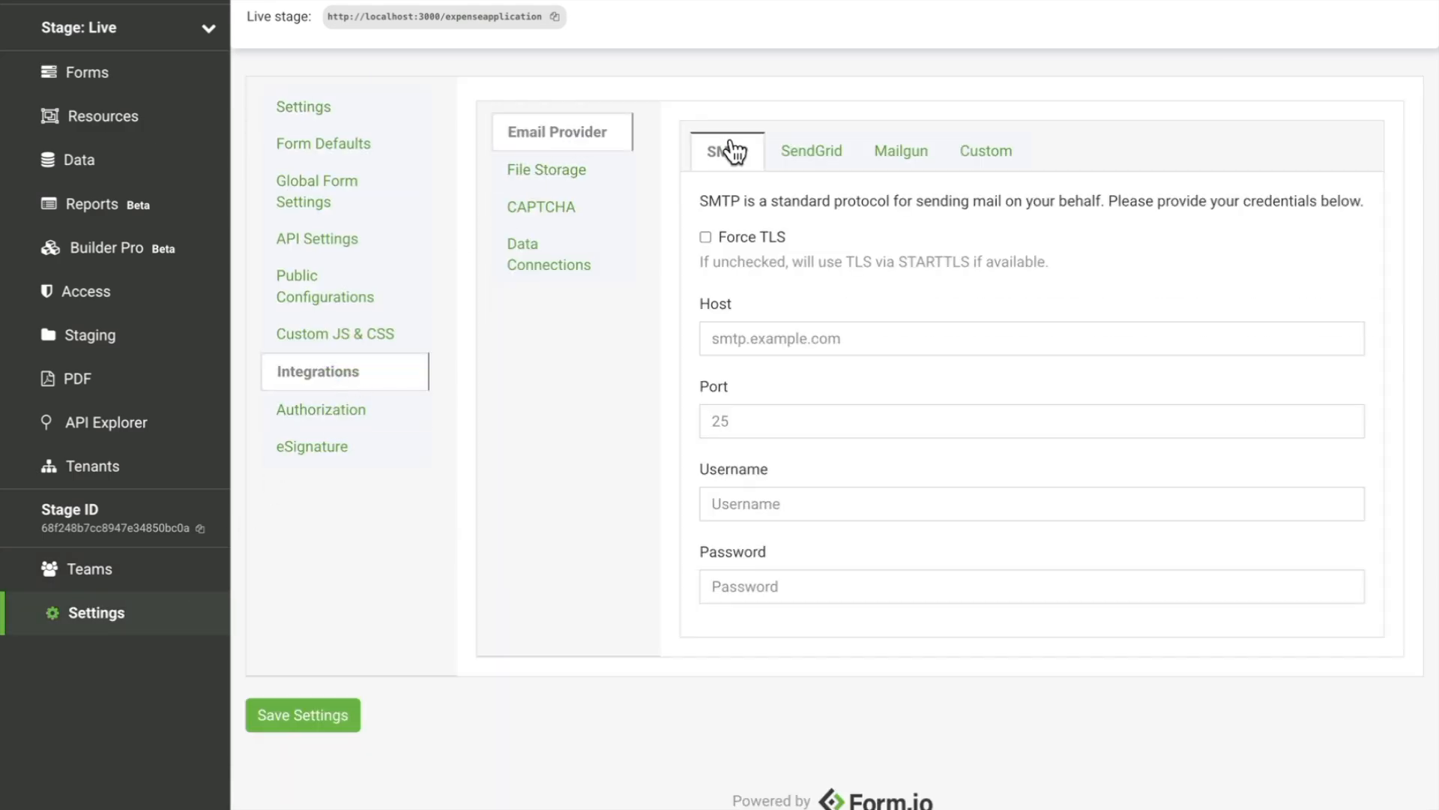
{"action": "left_click", "coordinate": [776, 338]}
{"action": "type", "text": "sandbox.smtp.mailtrap.io"}
{"action": "left_click", "coordinate": [766, 418]}
{"action": "type", "text": "465"}
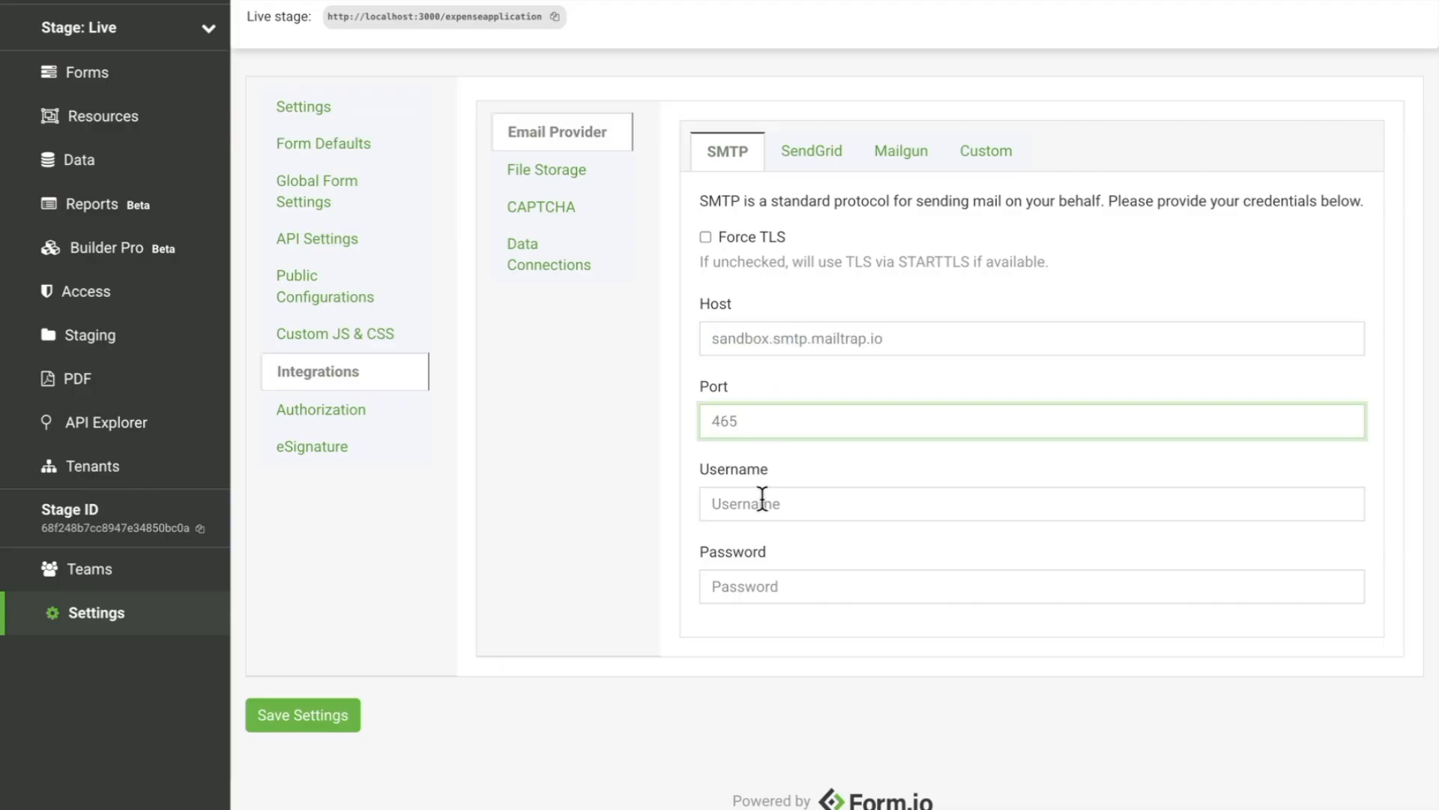
{"action": "left_click", "coordinate": [762, 503]}
{"action": "key", "text": "ctrl+v"}
{"action": "key", "text": "Tab"}
{"action": "type", "text": "••••••••••••••"}
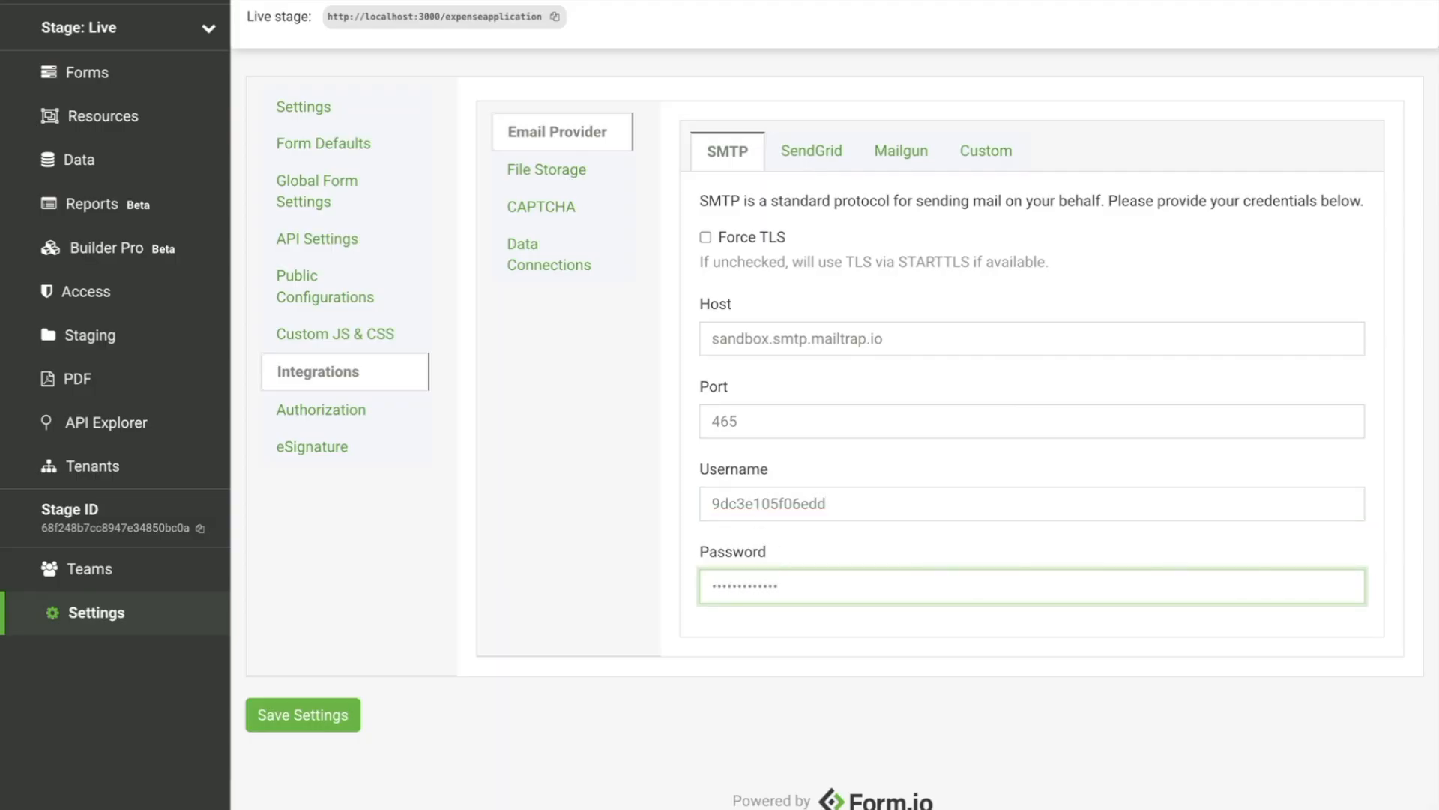
{"action": "left_click", "coordinate": [332, 708]}
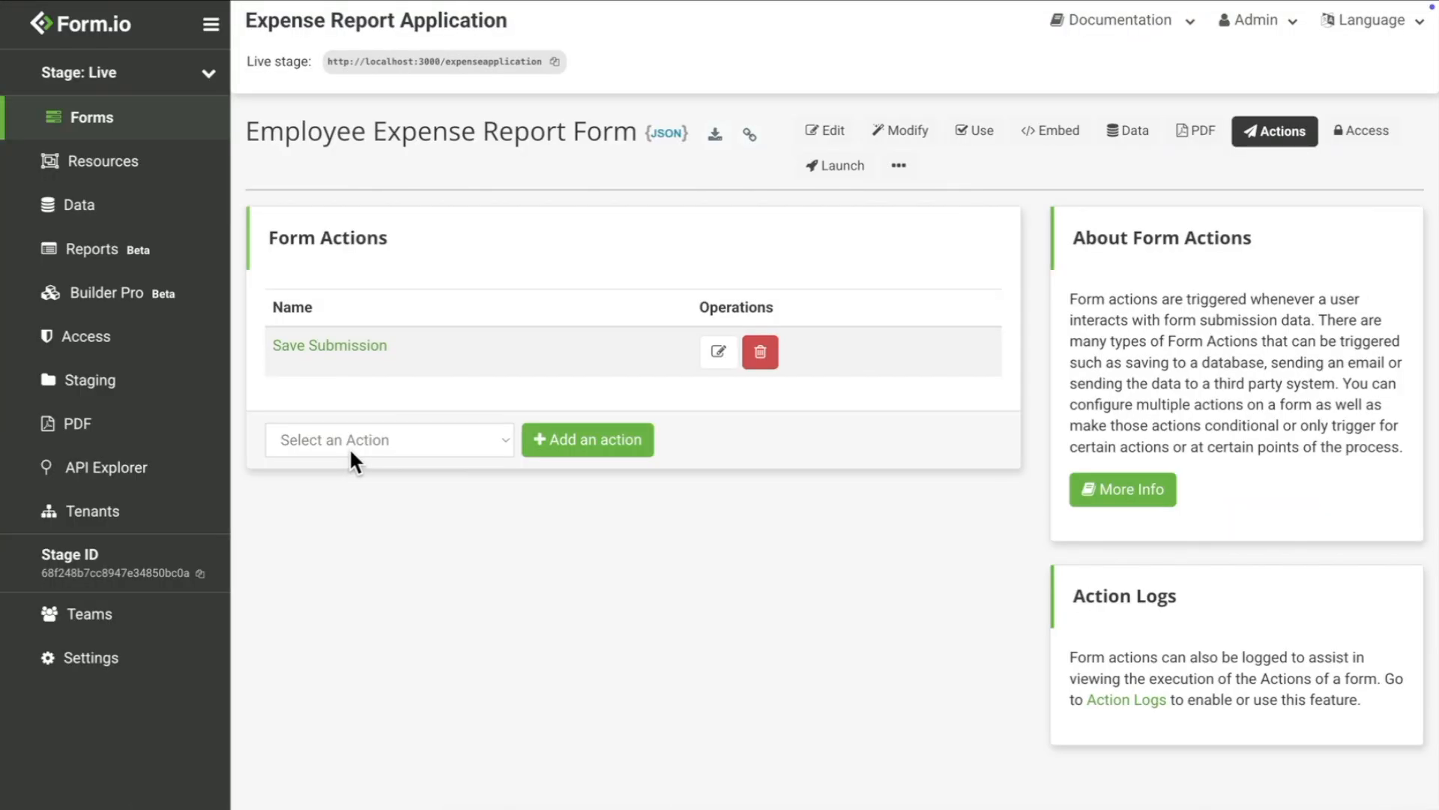
Step: Add an Email action to the Employee Expense Report Form and set its transport to SMTP
{"action": "left_click", "coordinate": [349, 447]}
{"action": "left_click", "coordinate": [343, 464]}
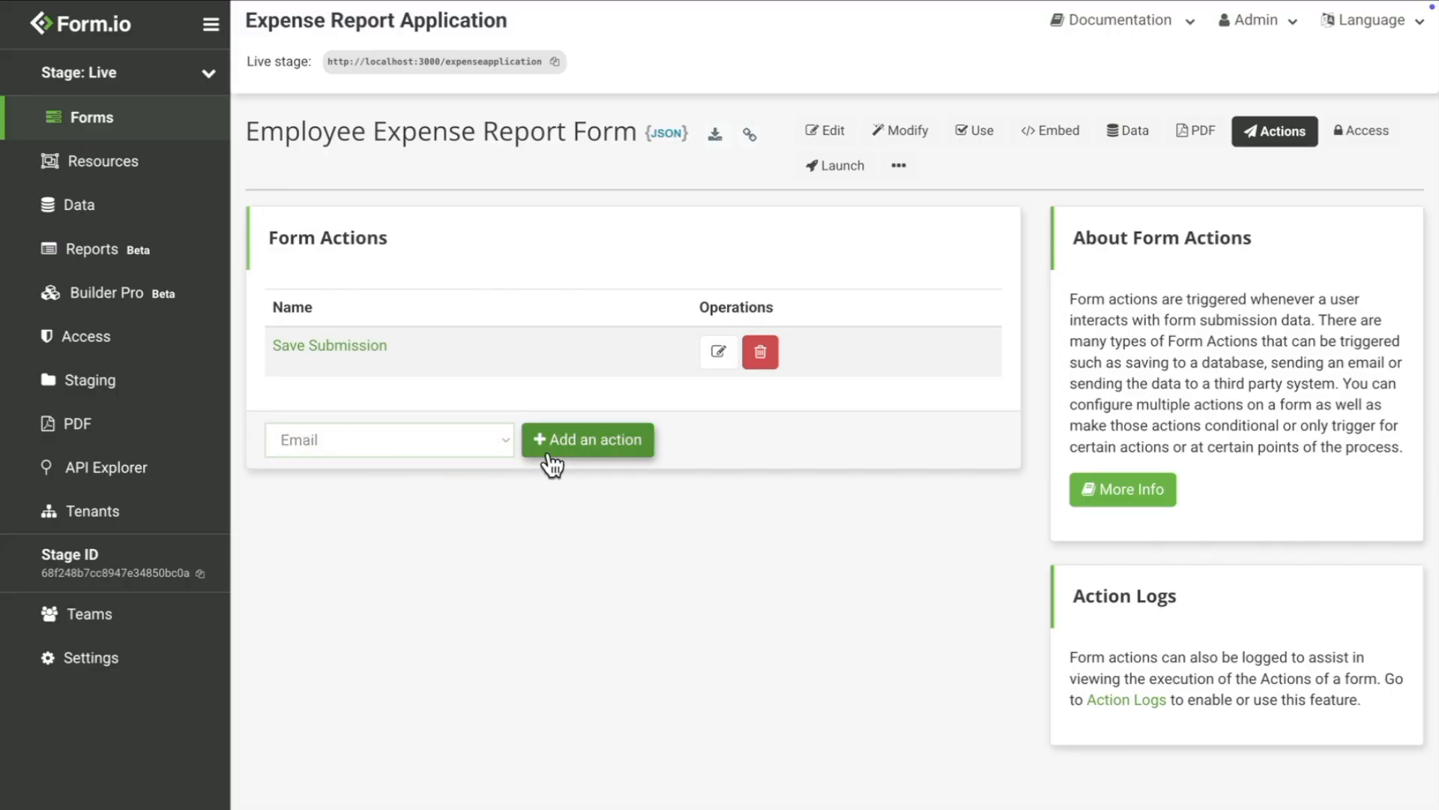
{"action": "left_click", "coordinate": [549, 450]}
{"action": "left_click", "coordinate": [400, 386]}
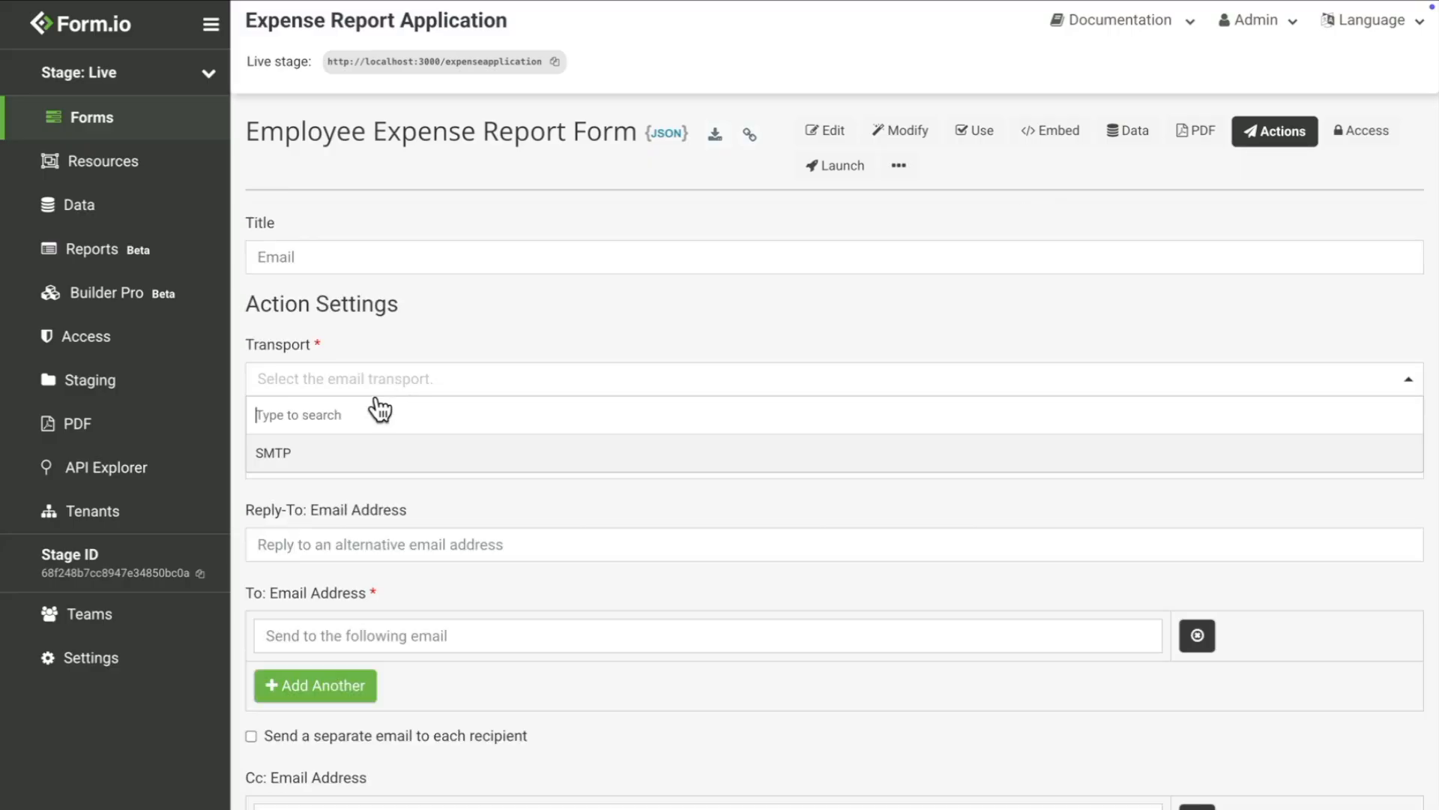
{"action": "left_click", "coordinate": [318, 453]}
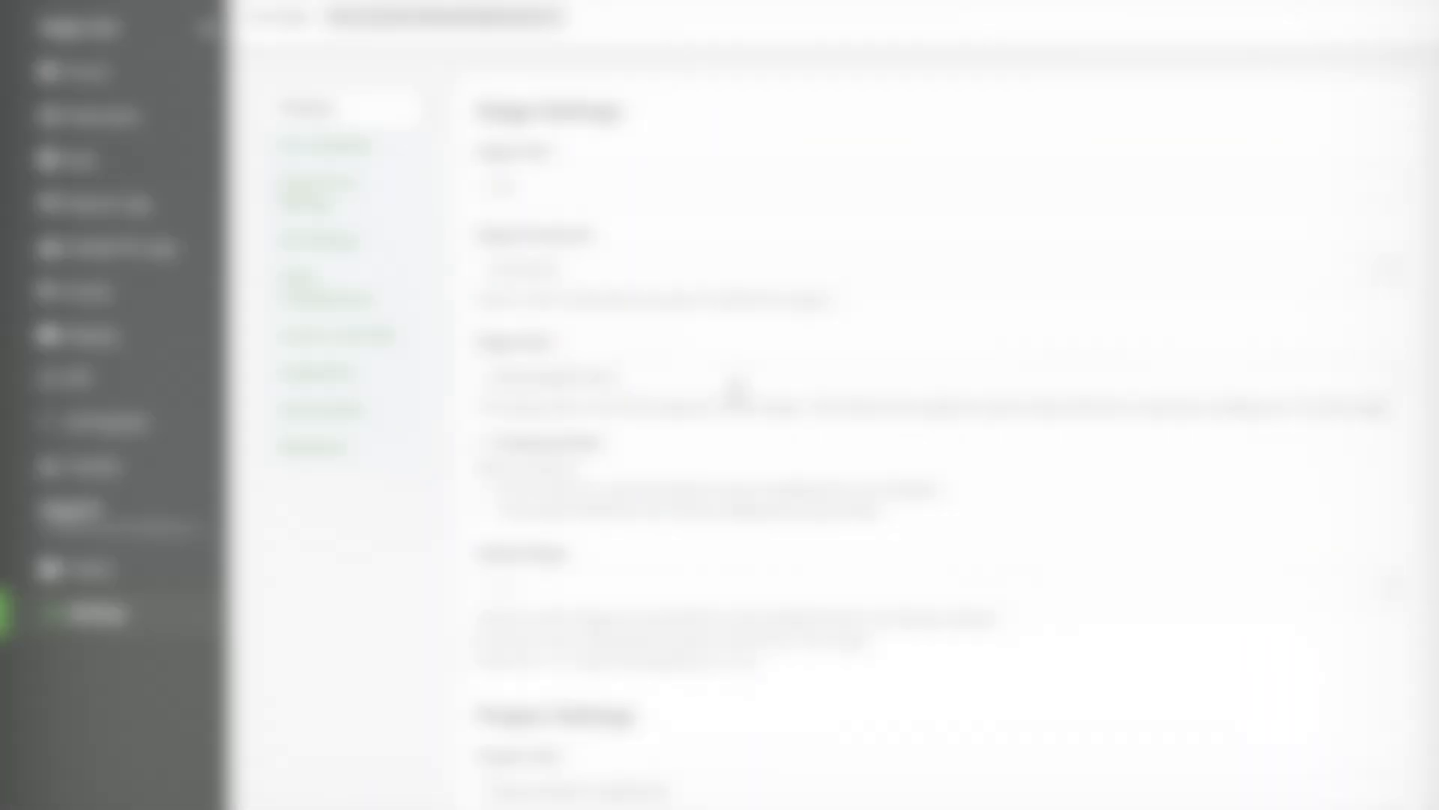
Step: Paste the Google Drive Client ID, Client Secret Key and Refresh Token into Data Connections
{"action": "left_click", "coordinate": [390, 384]}
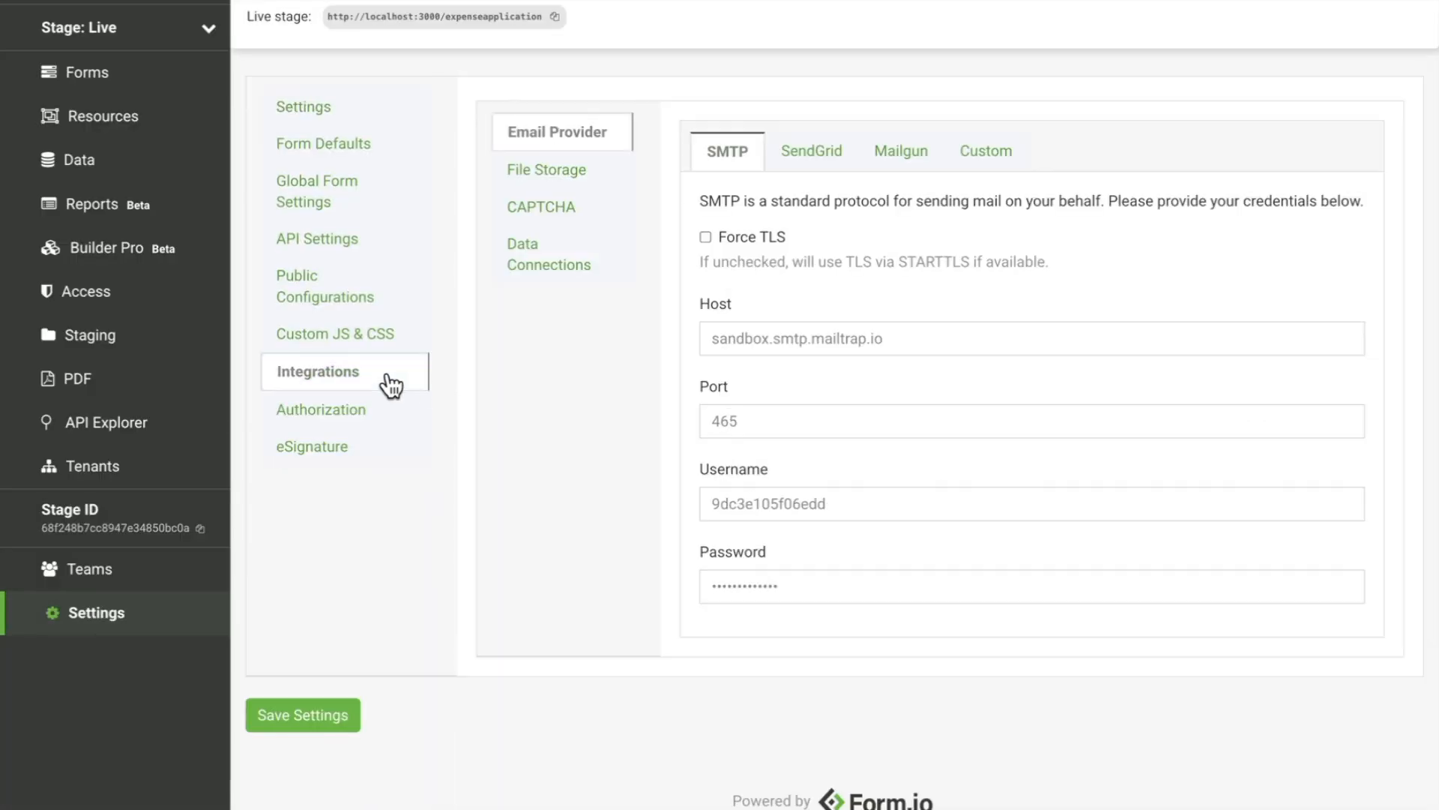
{"action": "left_click", "coordinate": [576, 283]}
{"action": "left_click", "coordinate": [816, 267]}
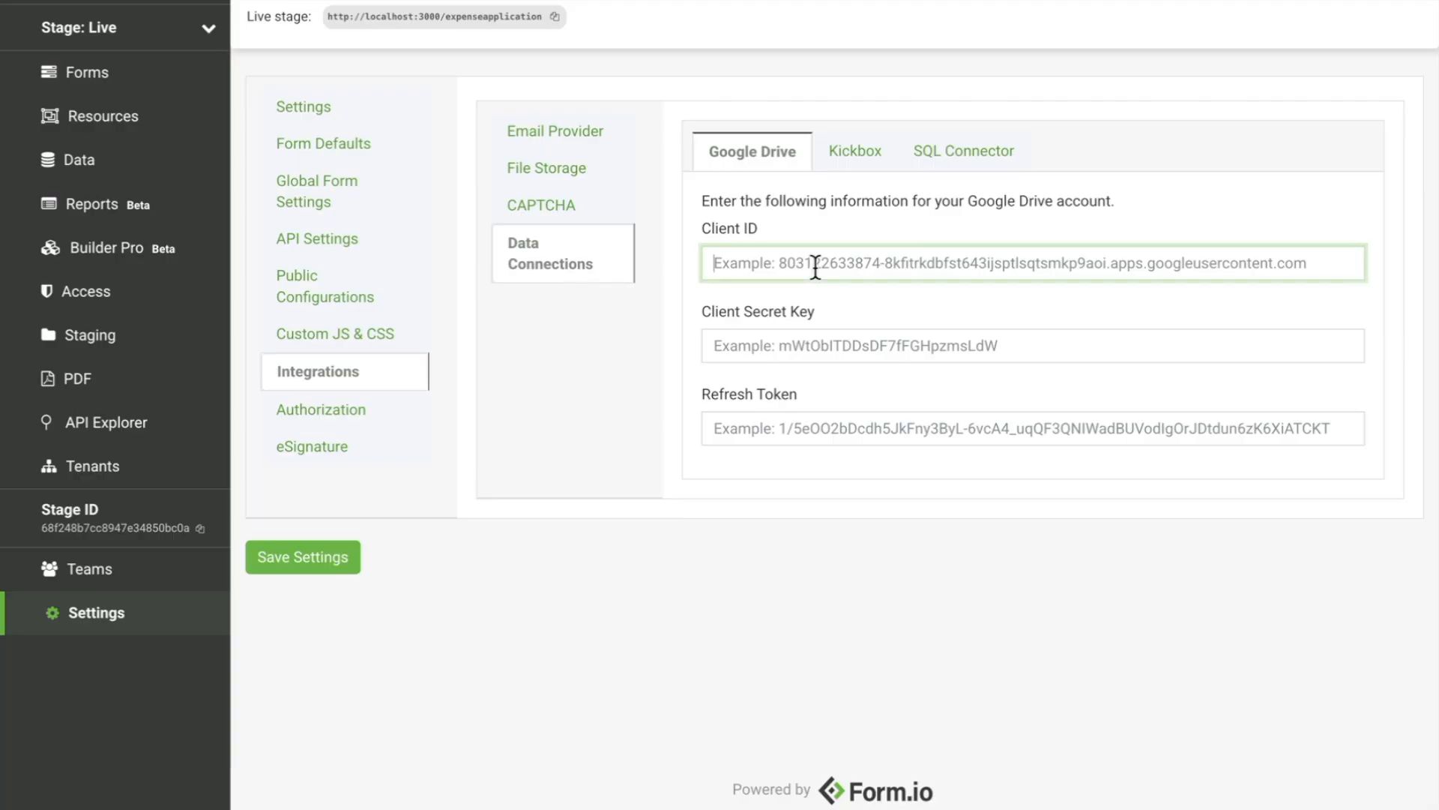
{"action": "key", "text": "ctrl+v"}
{"action": "left_click", "coordinate": [810, 341]}
{"action": "type", "text": "••••••••••••"}
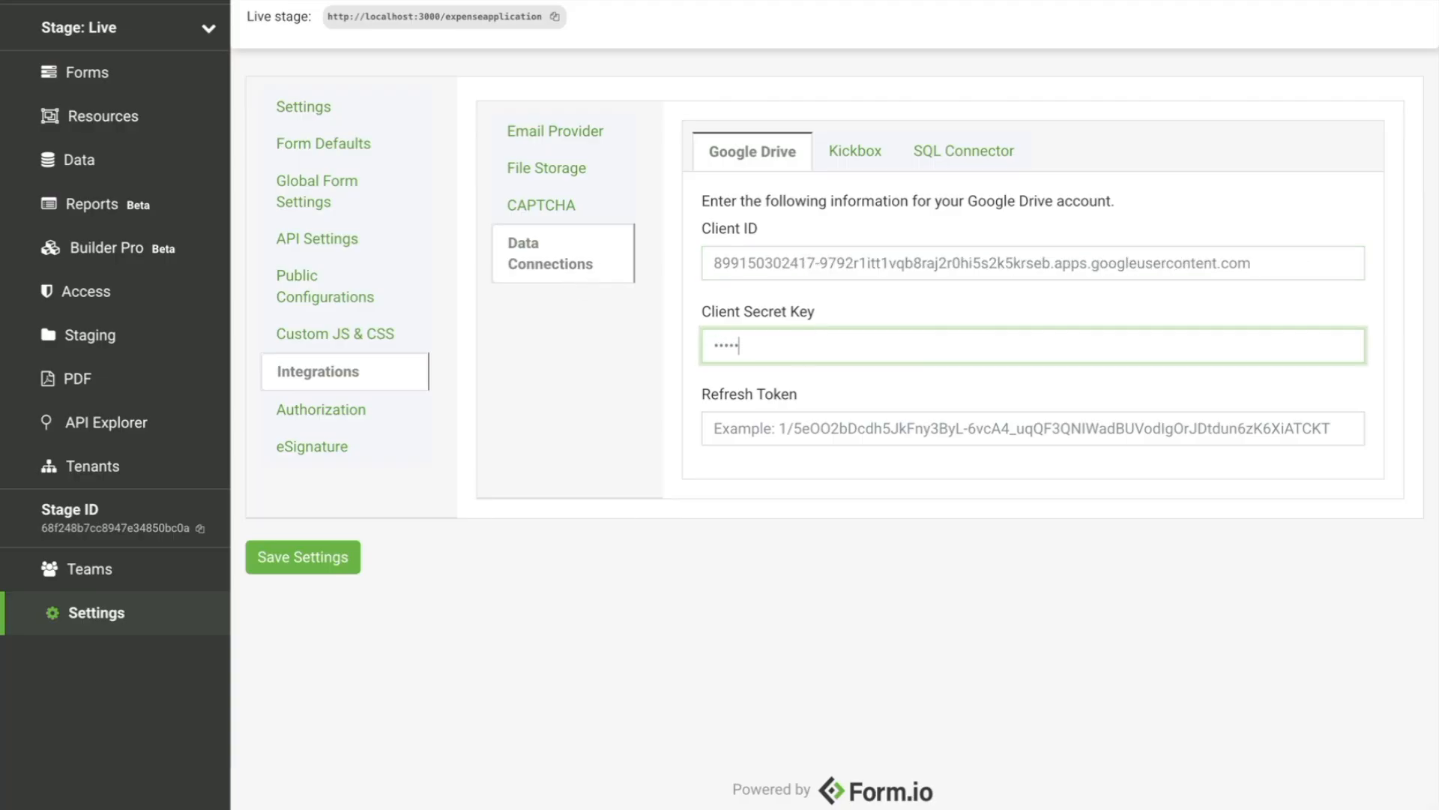
{"action": "type", "text": "•••••••••••••"}
{"action": "left_click", "coordinate": [817, 422]}
{"action": "key", "text": "ctrl+v"}
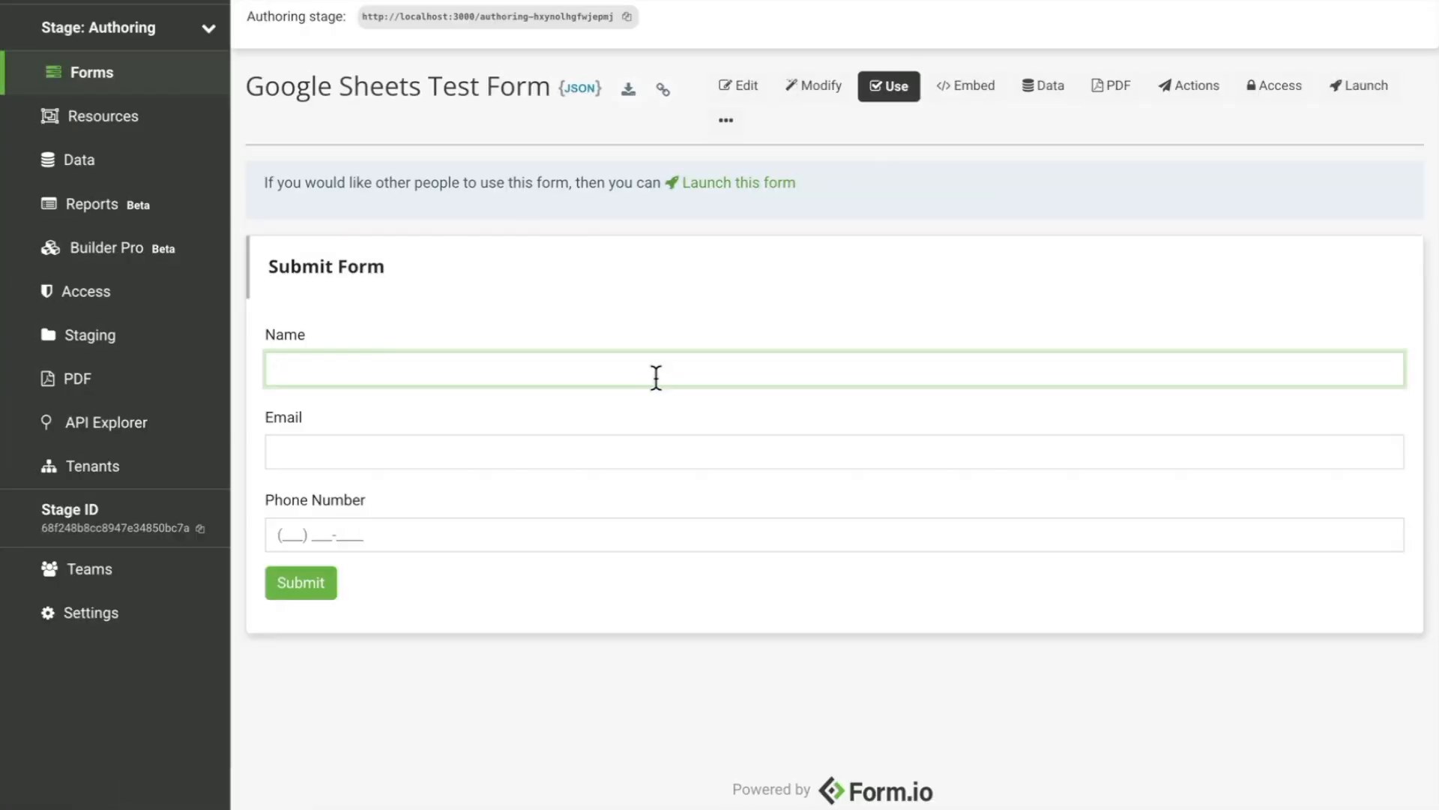
Step: Fill in a test name, e-mail and phone number on the Google Sheets Test Form and submit
{"action": "type", "text": "Joe Smith"}
{"action": "key", "text": "Tab"}
{"action": "type", "text": "joe@exam"}
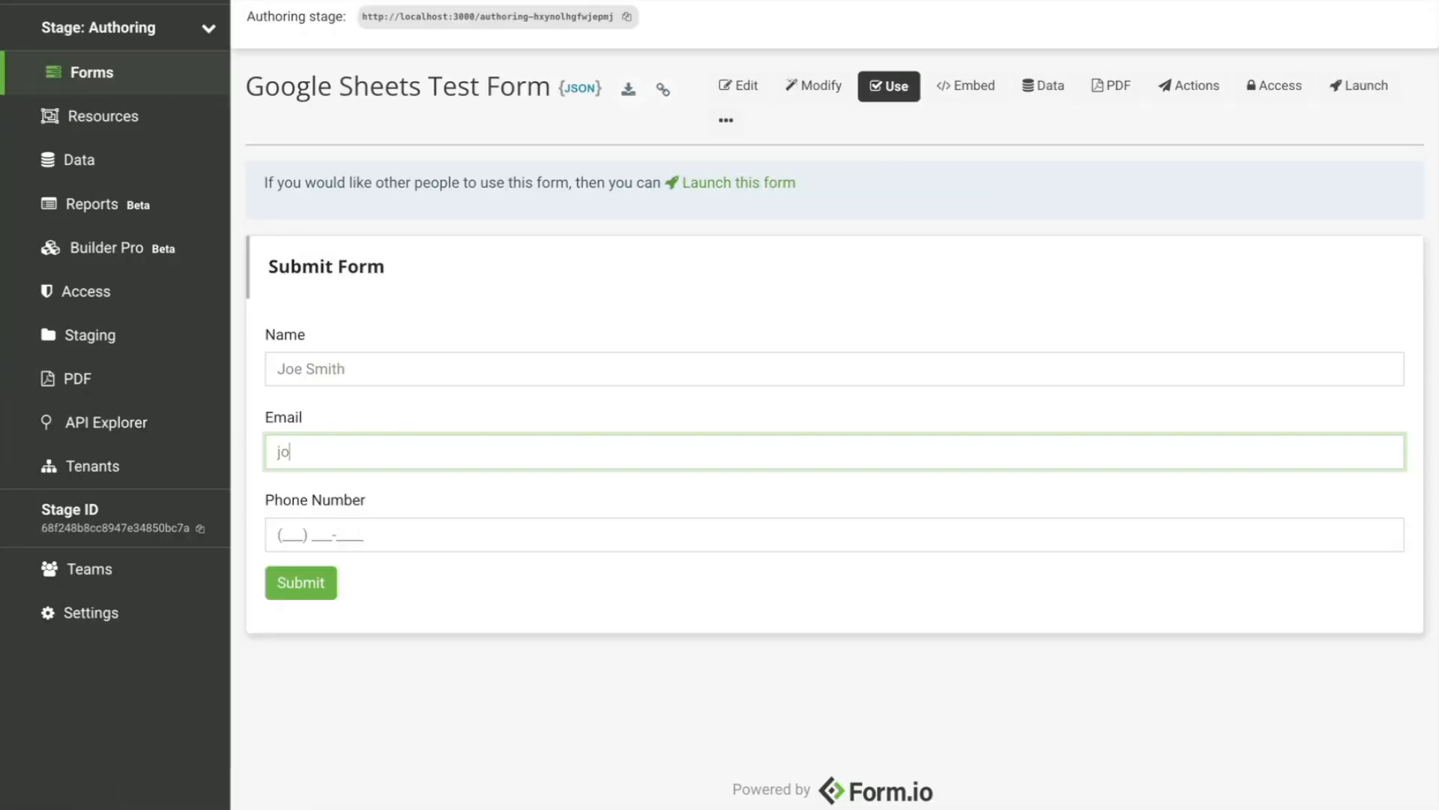
{"action": "type", "text": "ple.com"}
{"action": "key", "text": "Tab"}
{"action": "type", "text": "123) 123-1234"}
{"action": "left_click", "coordinate": [302, 604]}
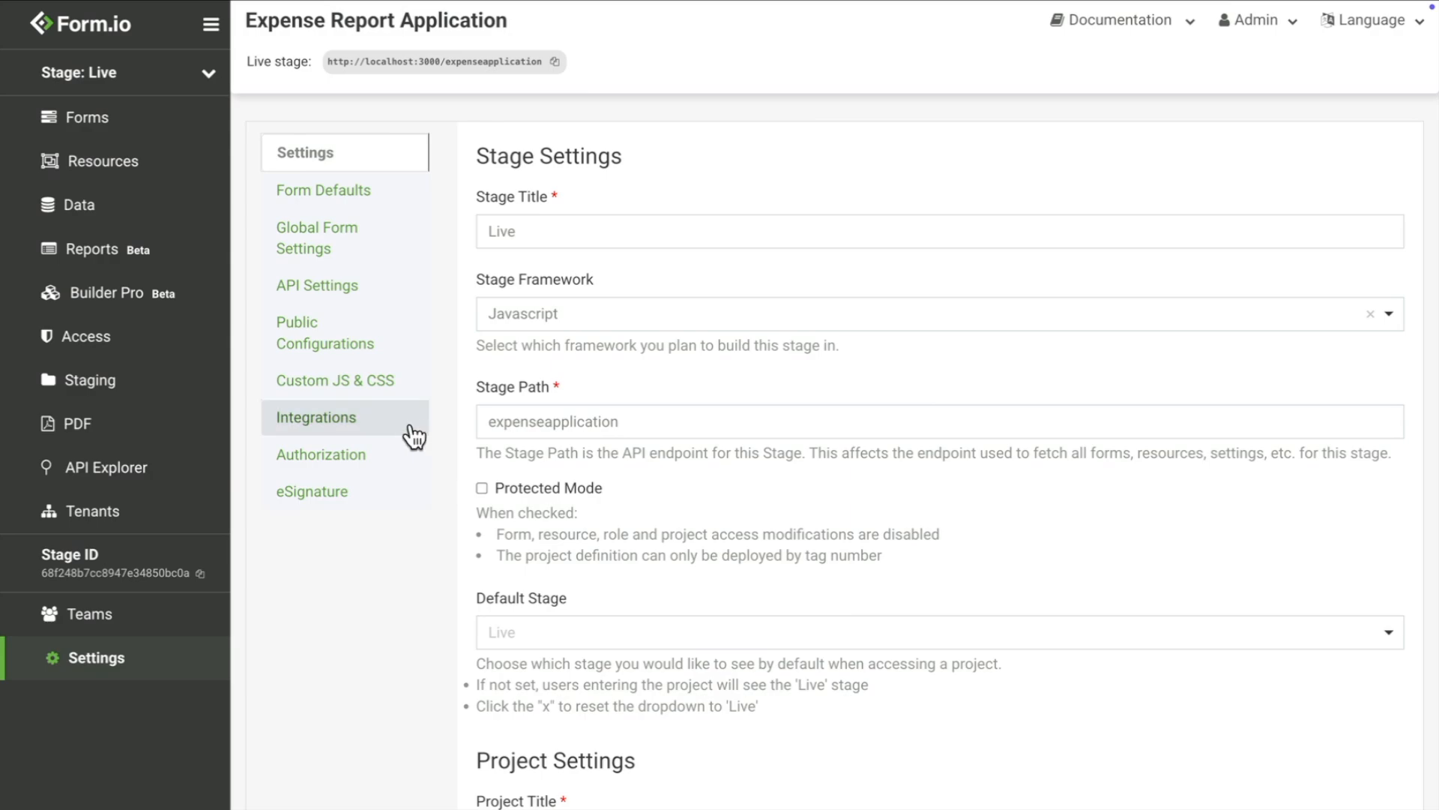
Step: Enter the S3 access key ID, secret key, bucket formio-file-upload and region us-east-2
{"action": "left_click", "coordinate": [410, 433]}
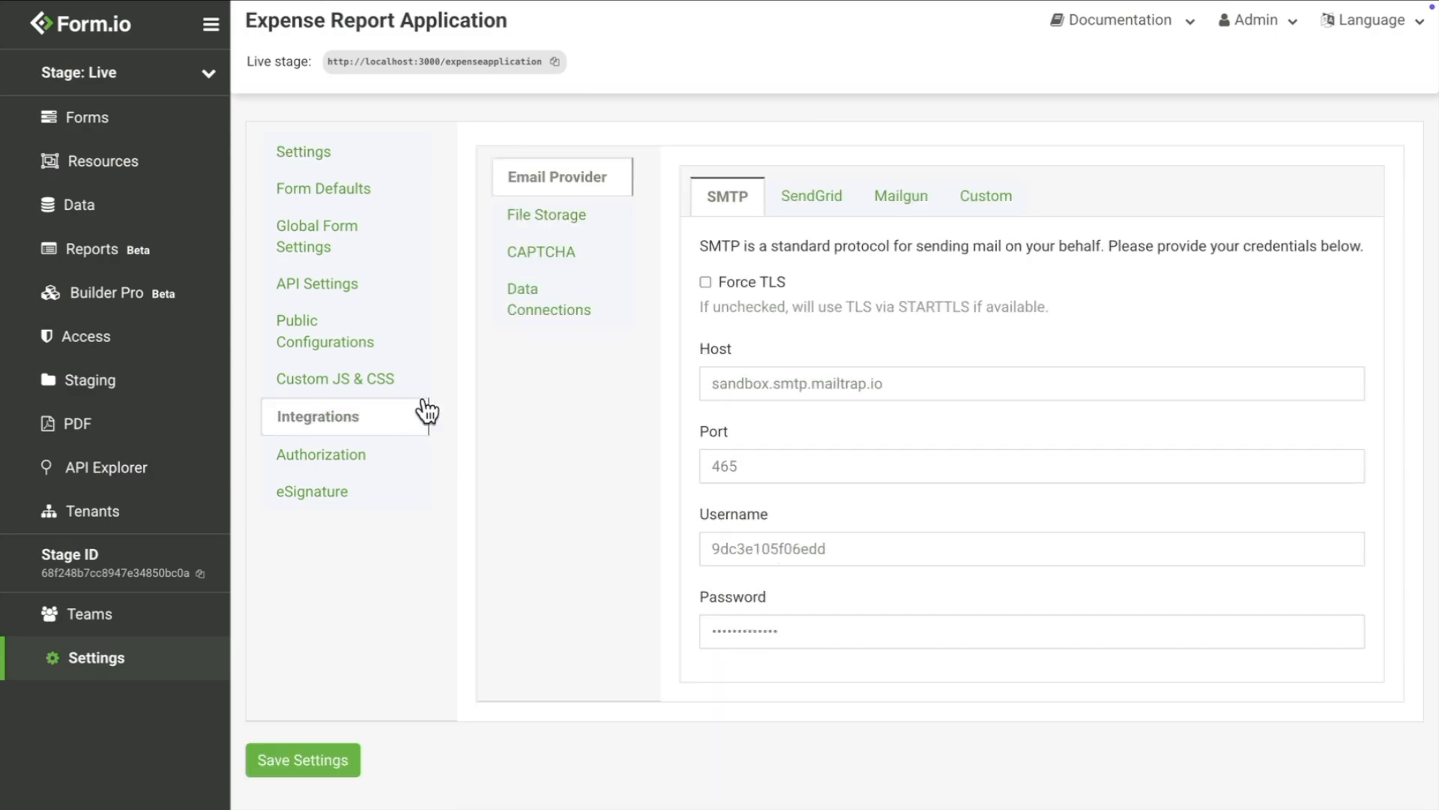
{"action": "left_click", "coordinate": [581, 230]}
{"action": "left_click", "coordinate": [822, 384]}
{"action": "key", "text": "ctrl+v"}
{"action": "left_click", "coordinate": [814, 466]}
{"action": "type", "text": "••••••••••••••••••••••••••••••••••••••••"}
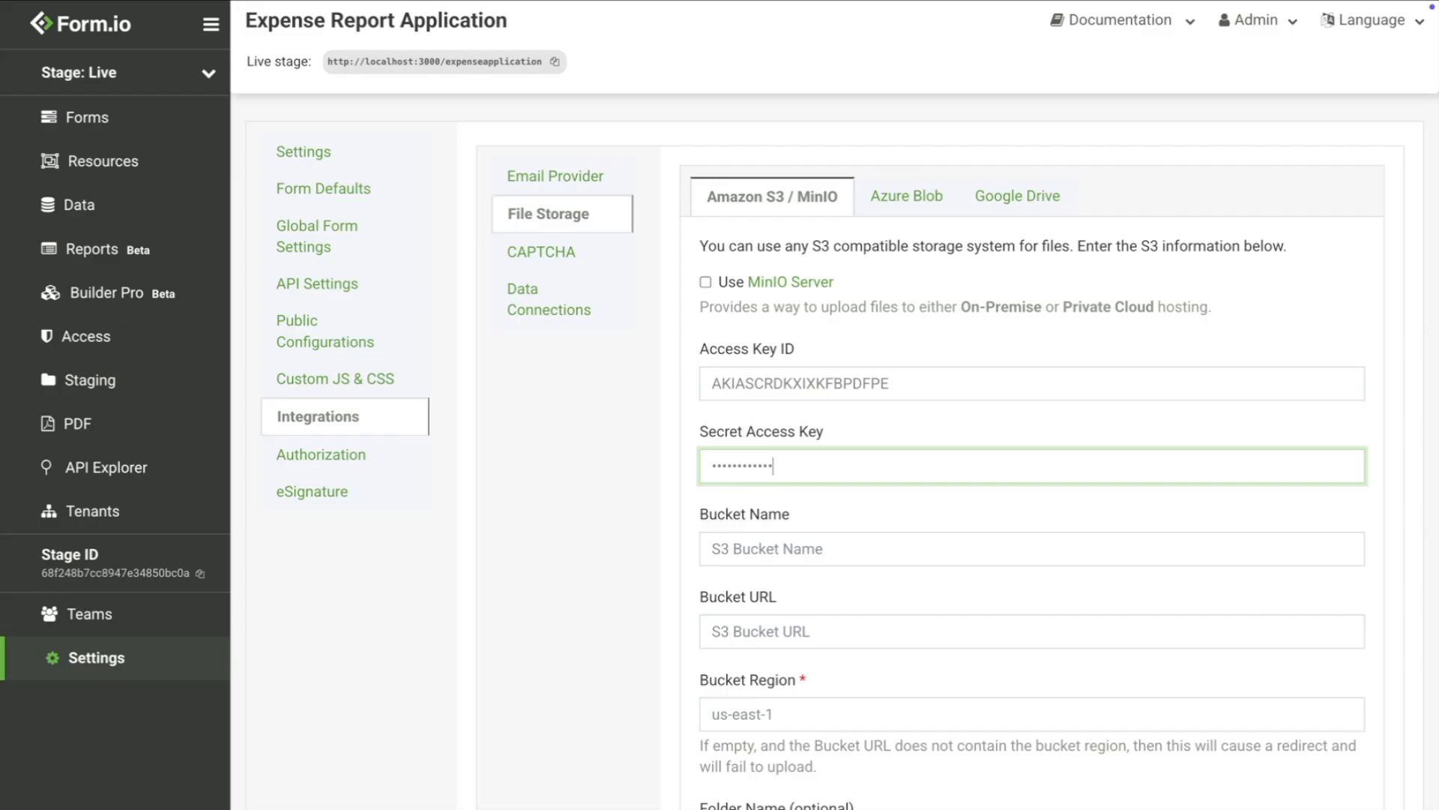
{"action": "type", "text": "••••"}
{"action": "left_click", "coordinate": [813, 548]}
{"action": "type", "text": "formio"}
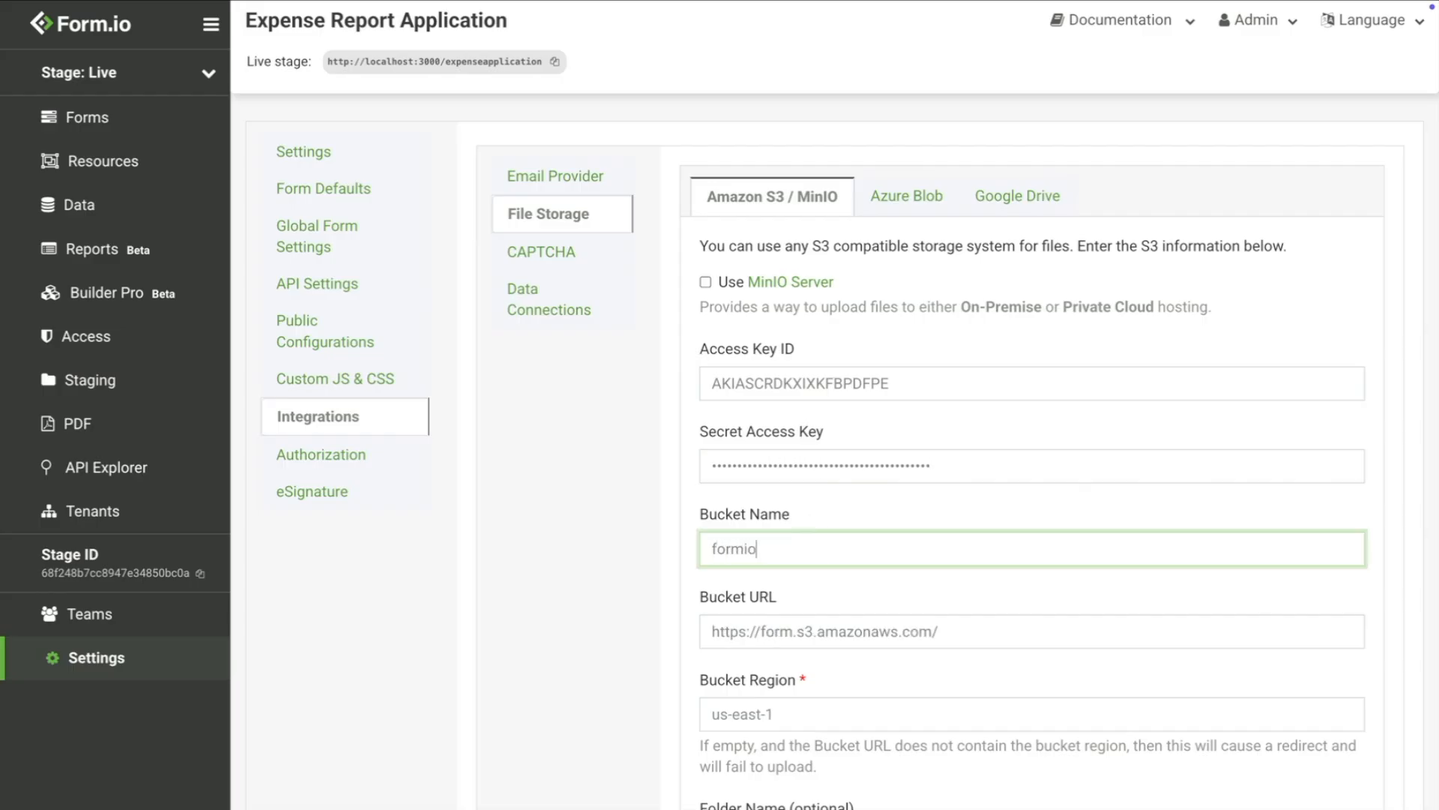
{"action": "type", "text": "-file-upload"}
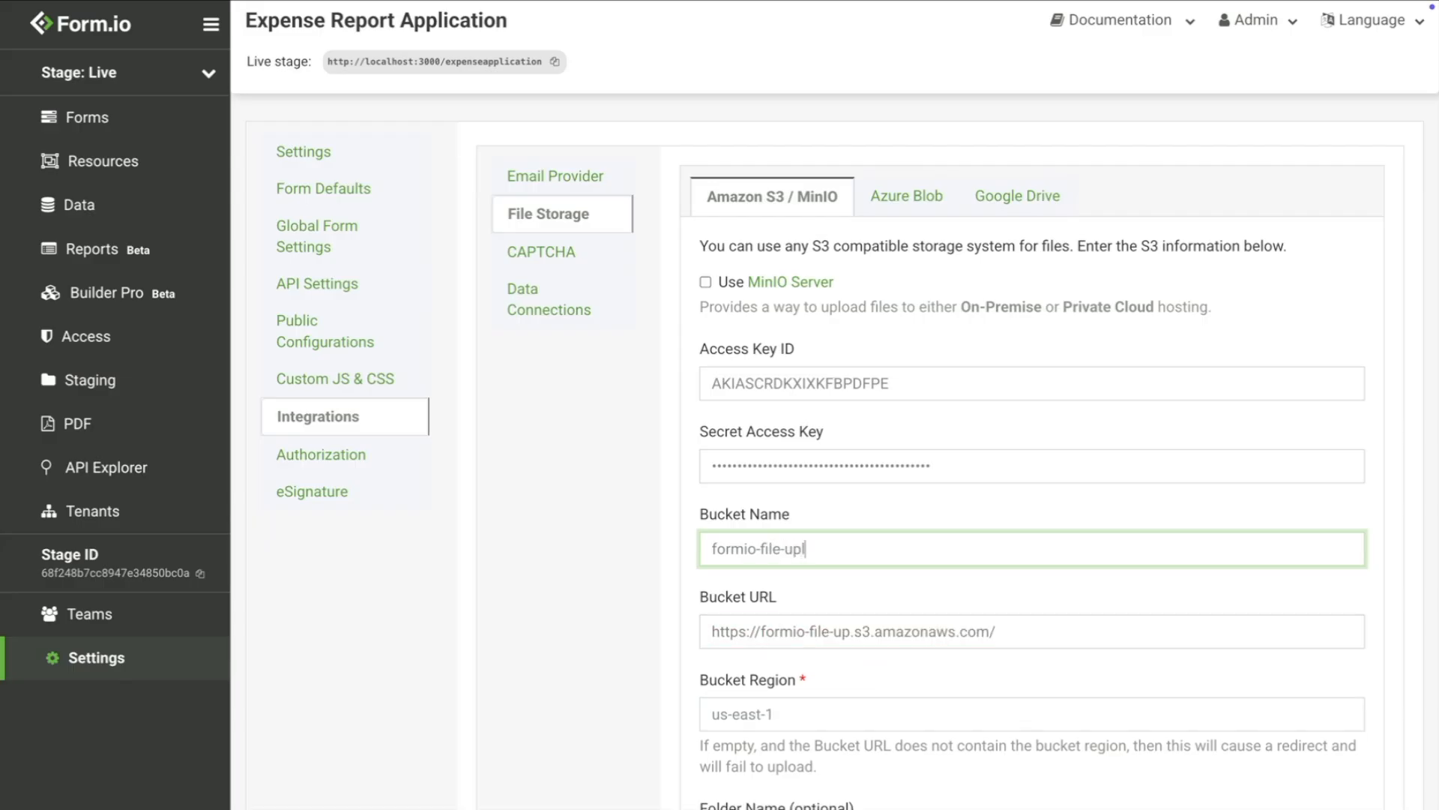
{"action": "left_click", "coordinate": [805, 718]}
{"action": "type", "text": "us-east-2"}
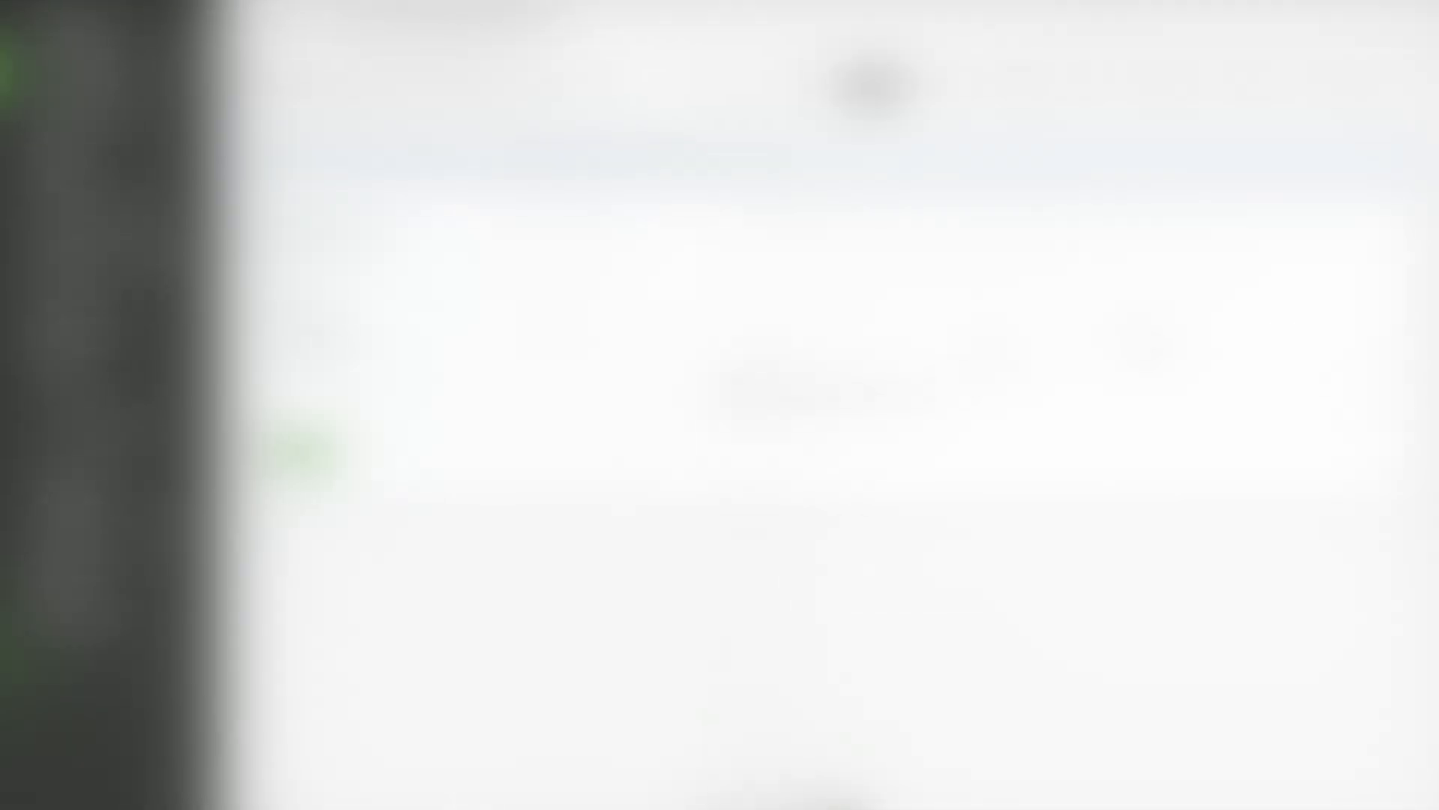
Step: Upload the receipt image from the Receipts folder through the File Upload Test Form
{"action": "left_click", "coordinate": [932, 402]}
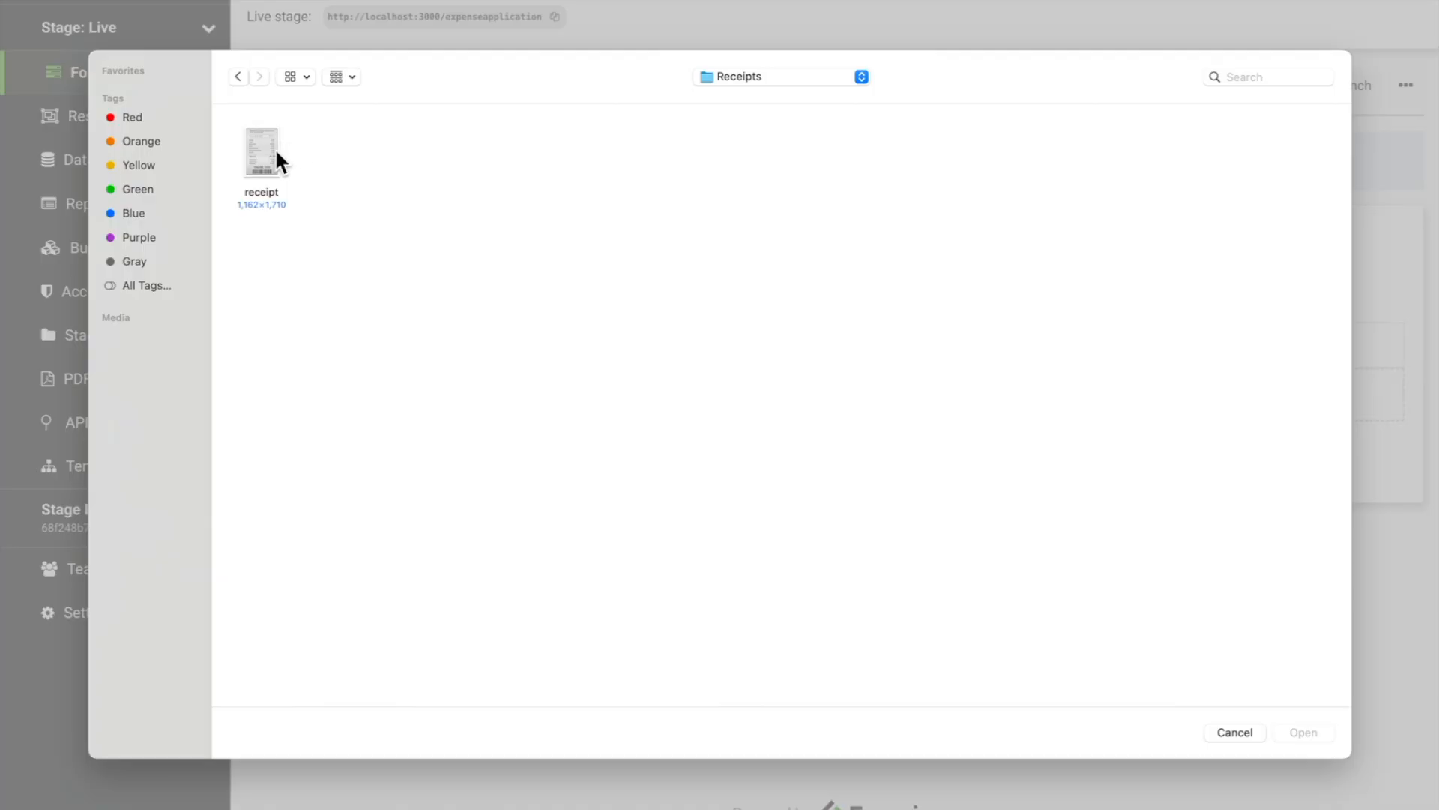
{"action": "left_click", "coordinate": [273, 165]}
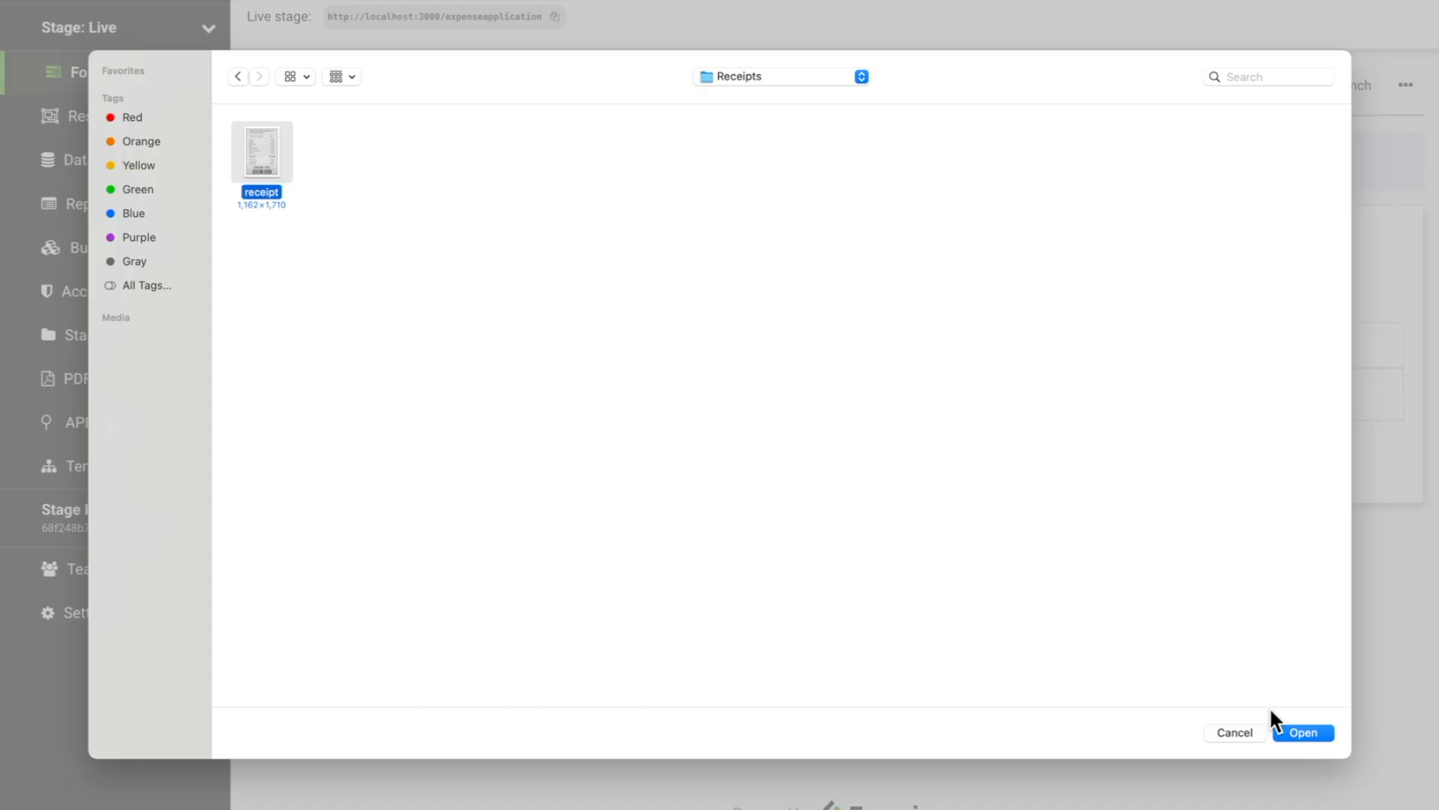
{"action": "left_click", "coordinate": [1301, 733]}
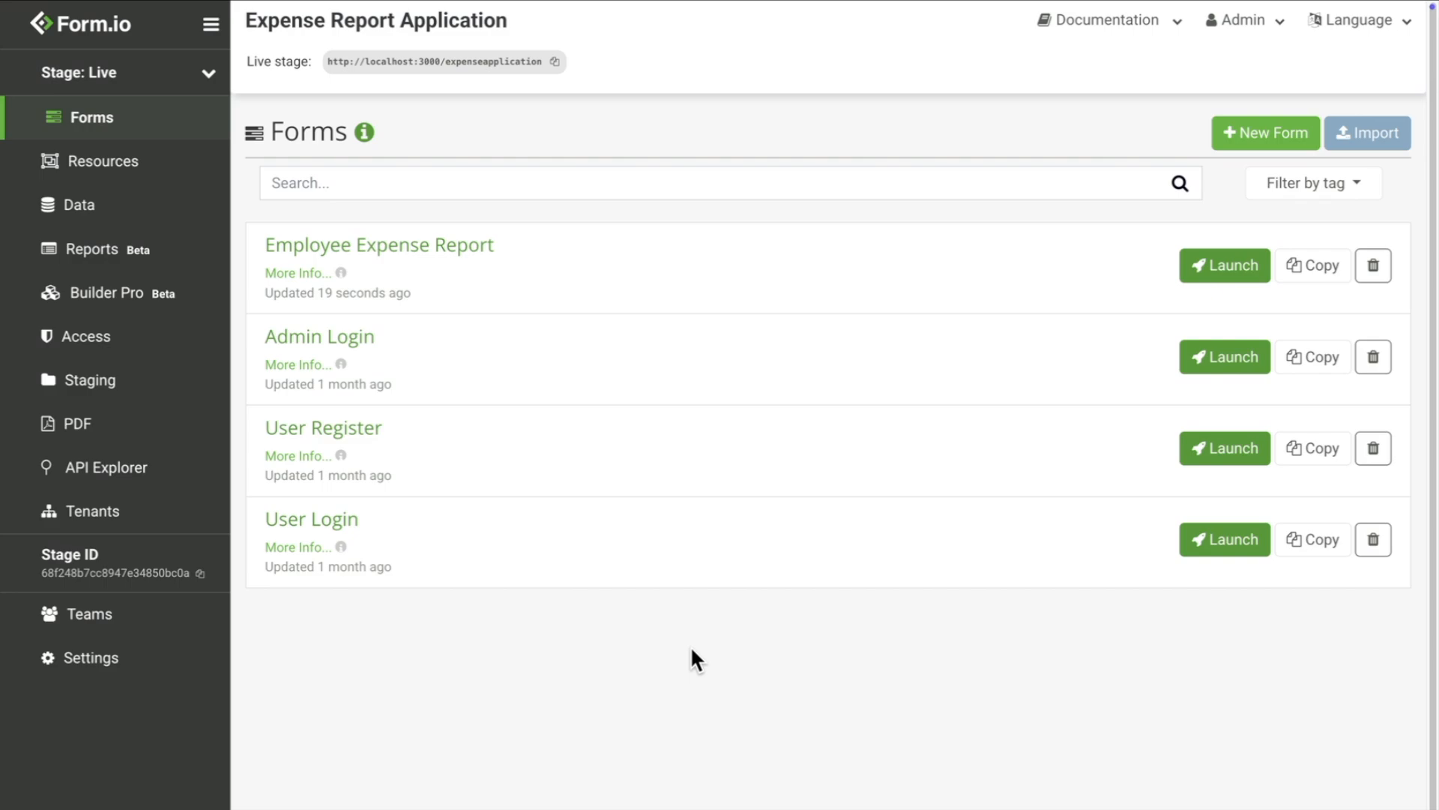
Step: Add a File Upload field to the Employee Expense Report form, storing uploads in S3
{"action": "left_click", "coordinate": [479, 249]}
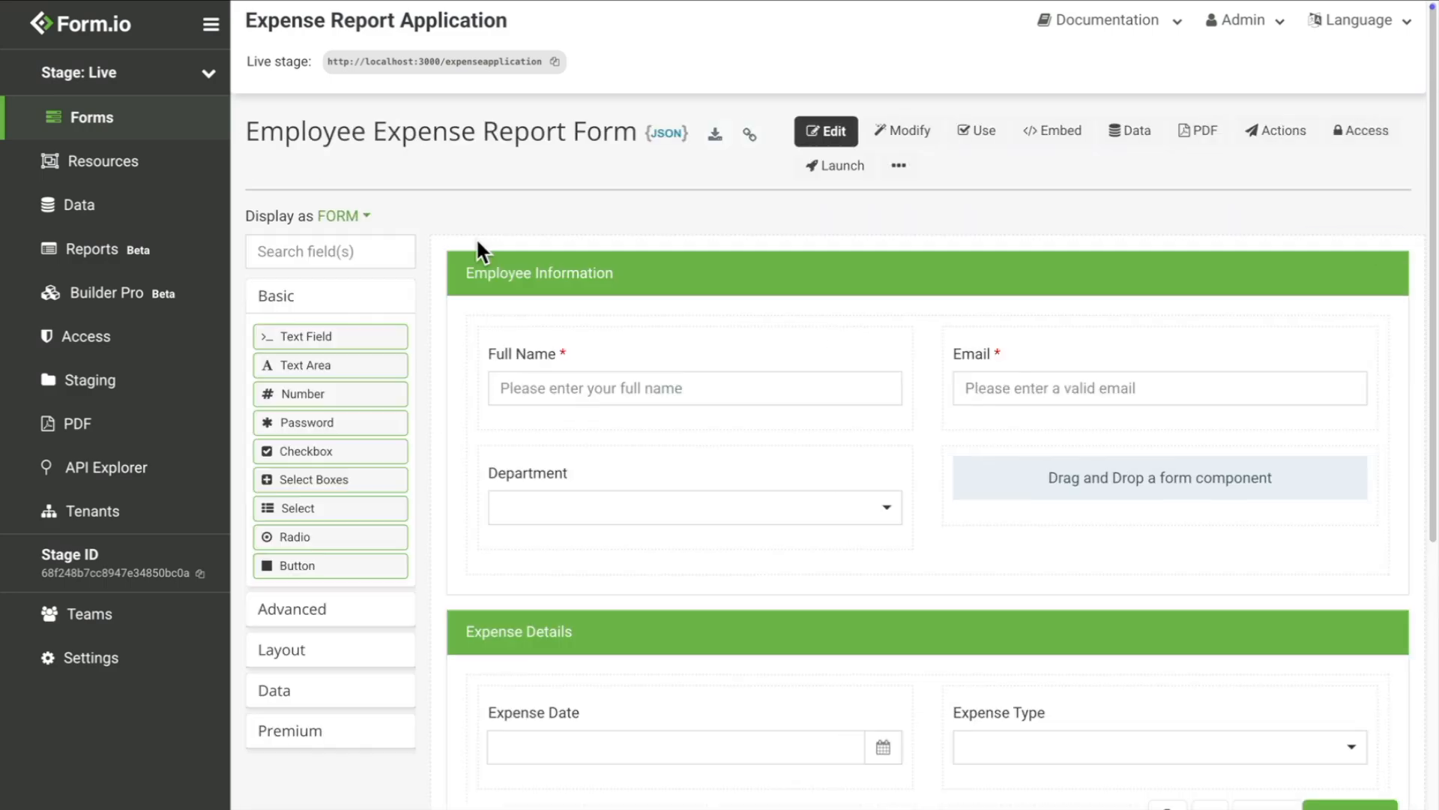
{"action": "scroll", "coordinate": [555, 296], "scroll_direction": "down", "scroll_amount": 5}
{"action": "scroll", "coordinate": [510, 296], "scroll_direction": "down", "scroll_amount": 2}
{"action": "left_click", "coordinate": [324, 513]}
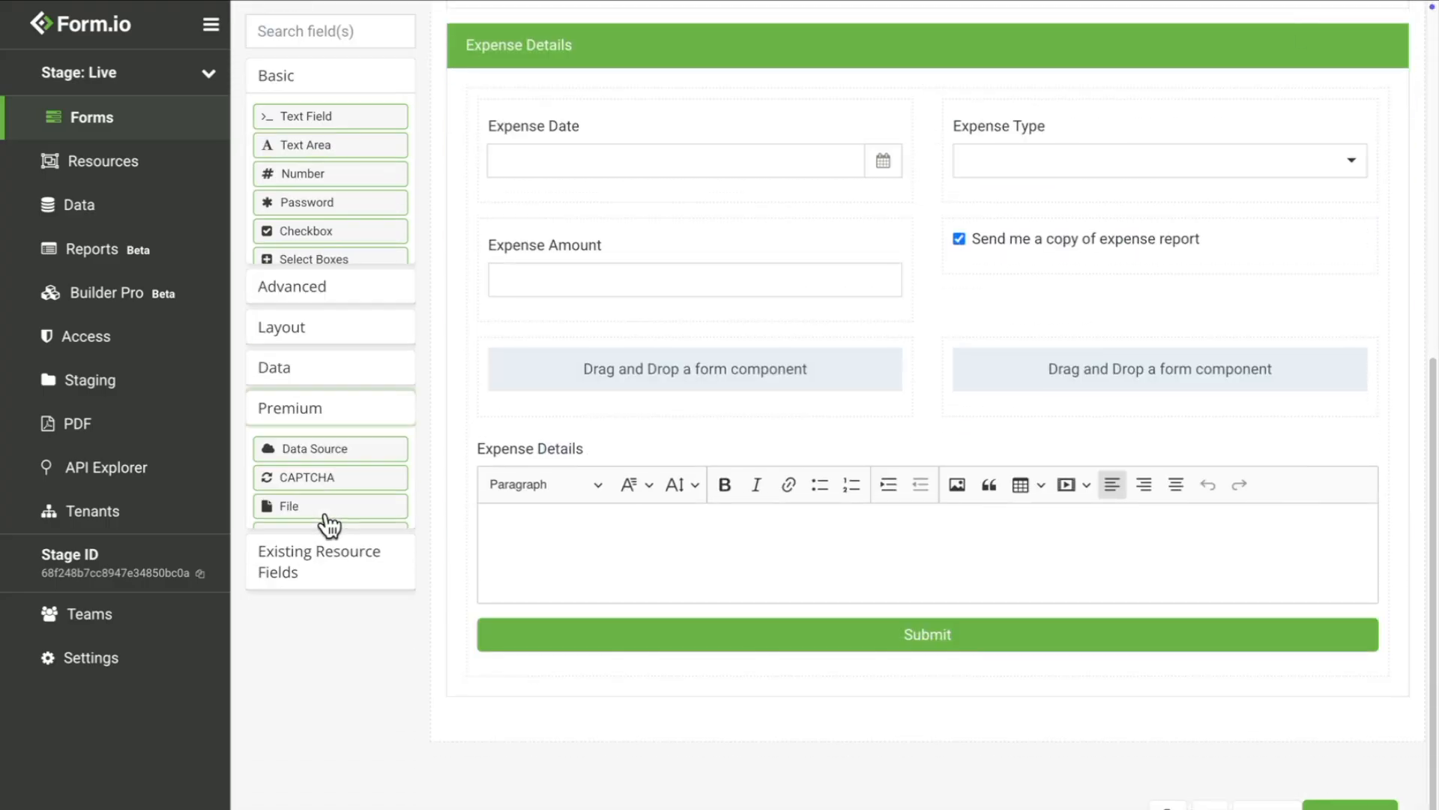
{"action": "left_click_drag", "start_coordinate": [309, 348], "coordinate": [761, 458]}
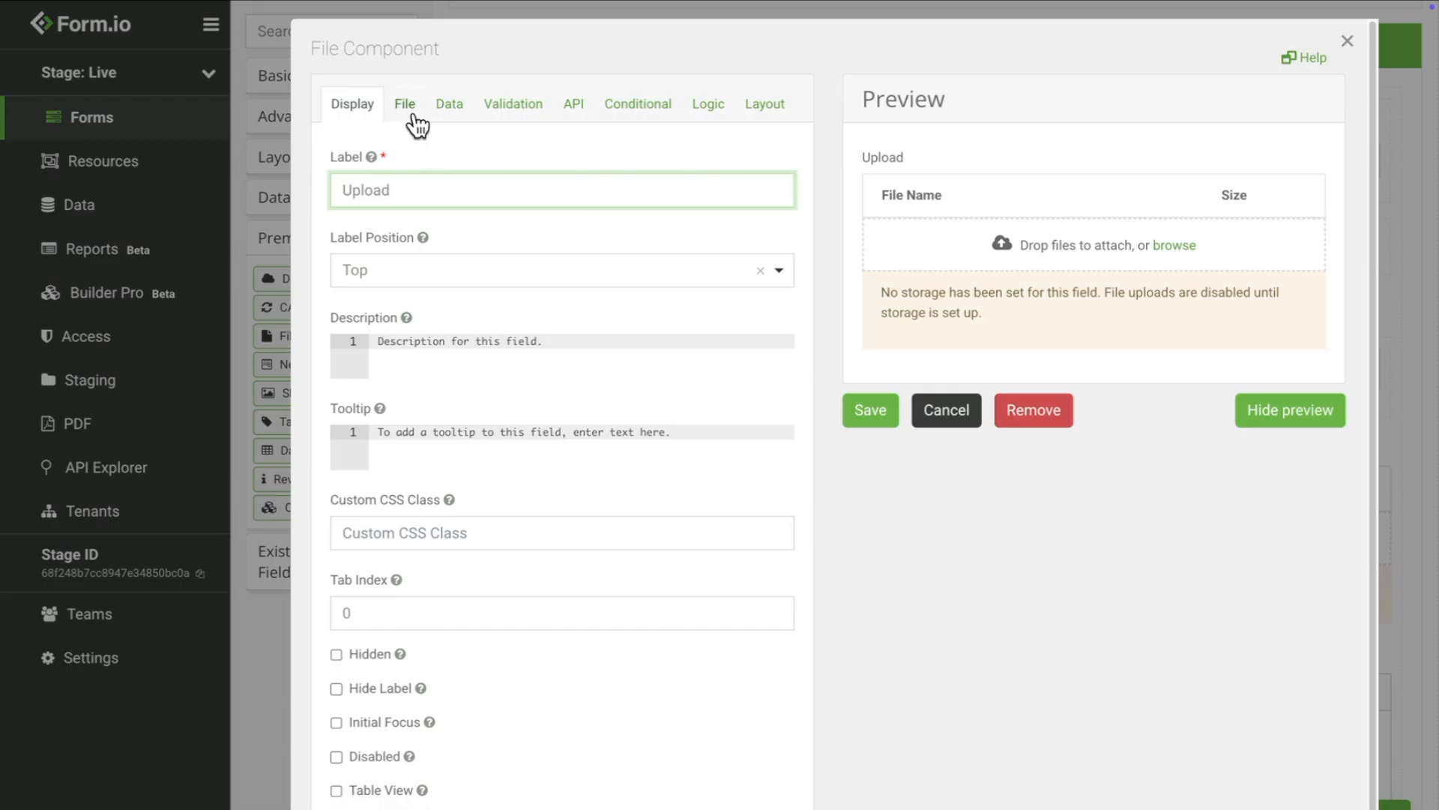
{"action": "left_click", "coordinate": [411, 116]}
{"action": "left_click", "coordinate": [417, 196]}
{"action": "left_click", "coordinate": [417, 306]}
Step: Label the field Upload Receipt, save it, and add a Select field below Expense Amount
{"action": "left_click", "coordinate": [361, 111]}
{"action": "left_click", "coordinate": [441, 193]}
{"action": "type", "text": "Receipt"}
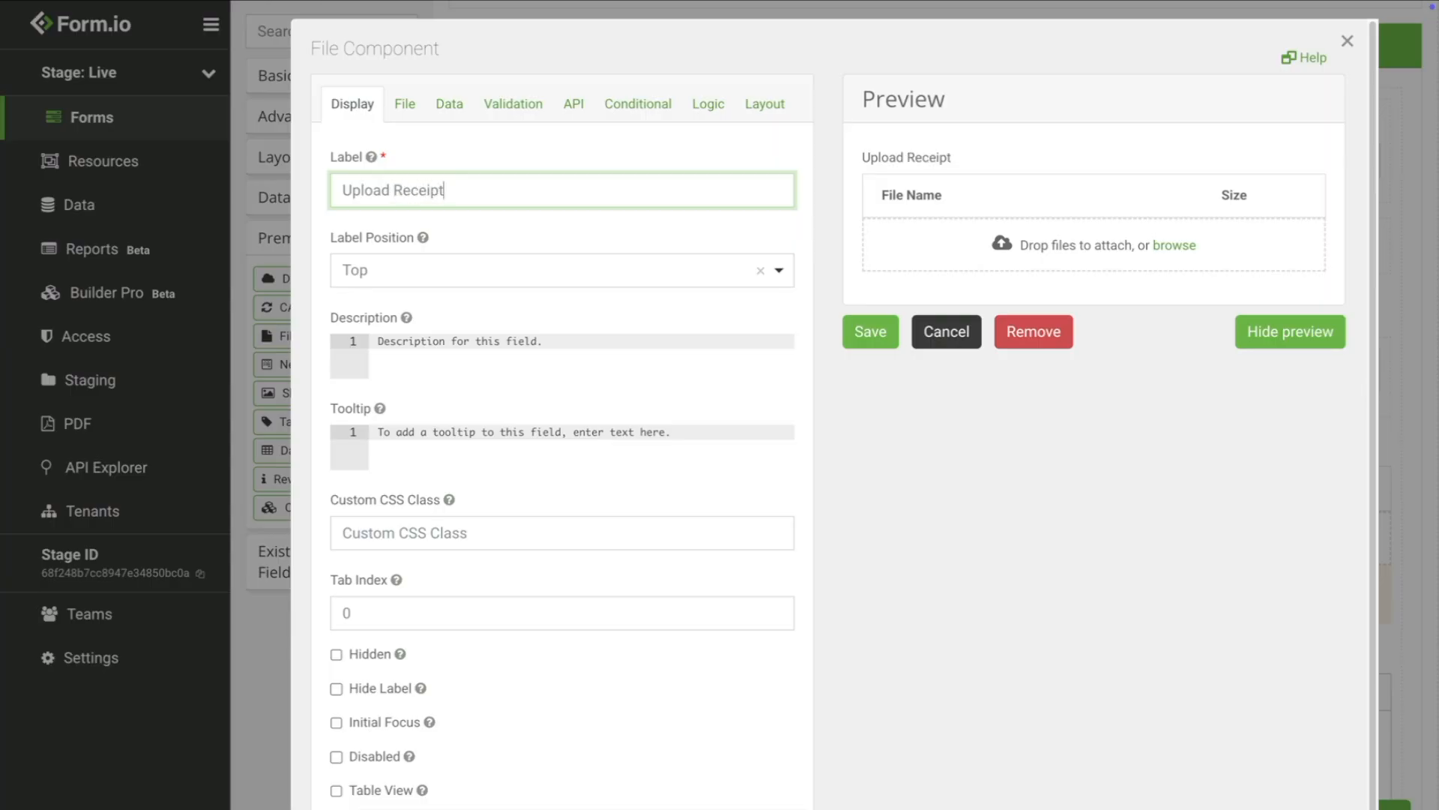
{"action": "left_click", "coordinate": [402, 109]}
{"action": "left_click", "coordinate": [430, 308]}
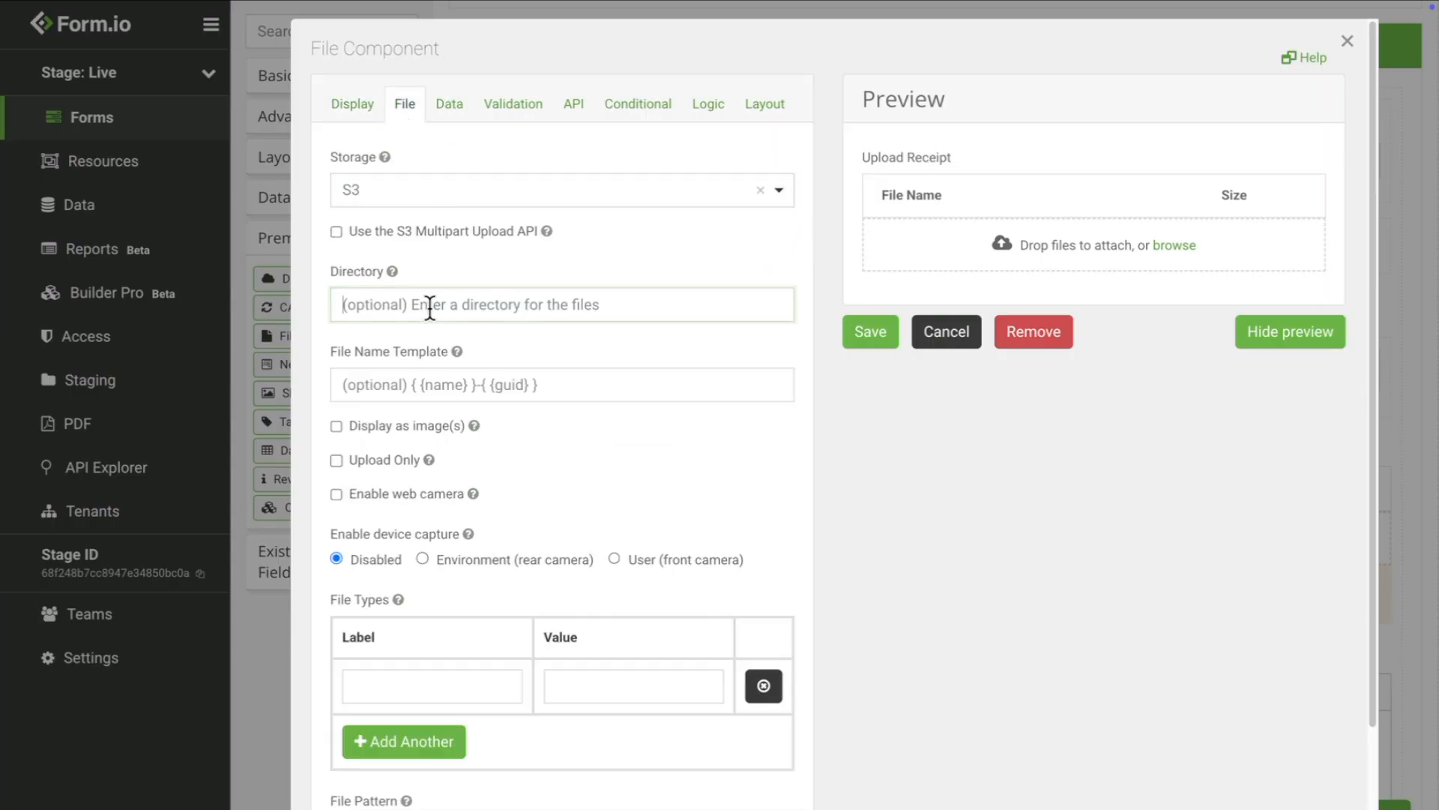
{"action": "left_click", "coordinate": [861, 339]}
{"action": "left_click", "coordinate": [324, 75]}
{"action": "left_click_drag", "start_coordinate": [286, 283], "coordinate": [645, 442]}
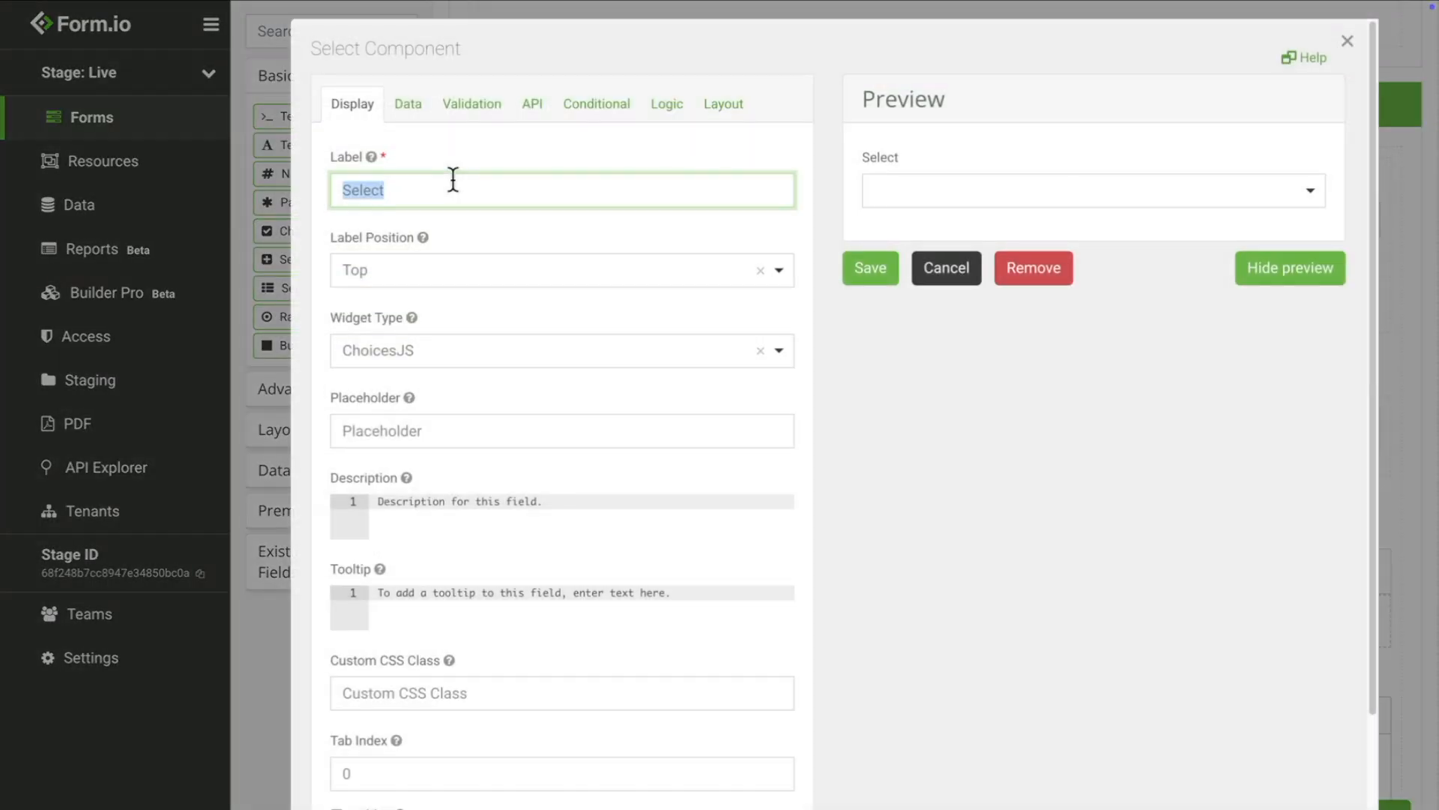
Step: Label the dropdown Approval, give it Approved and Denied options, mark it Hidden, and save
{"action": "type", "text": "Approval"}
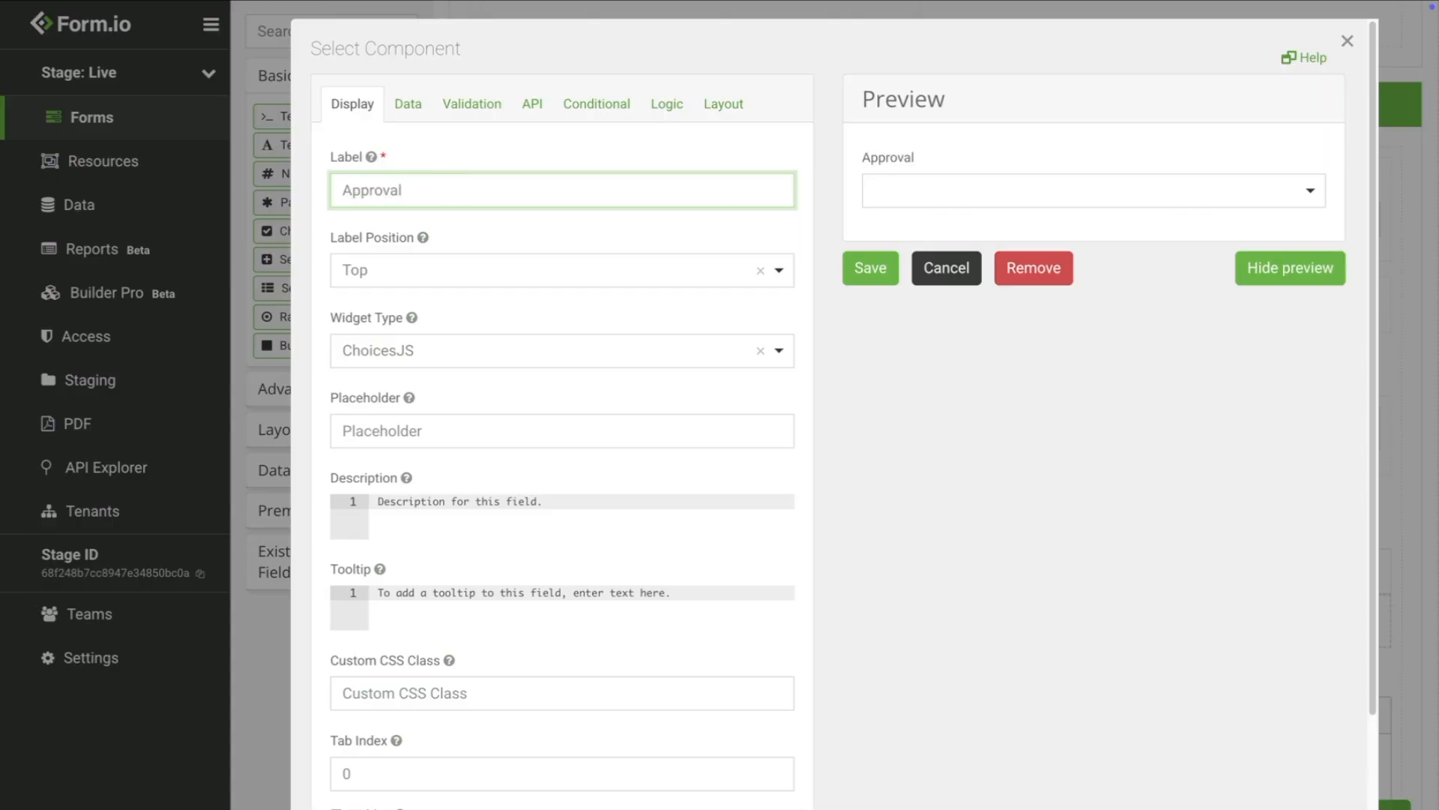
{"action": "left_click", "coordinate": [409, 105]}
{"action": "left_click", "coordinate": [450, 440]}
{"action": "type", "text": "Approved"}
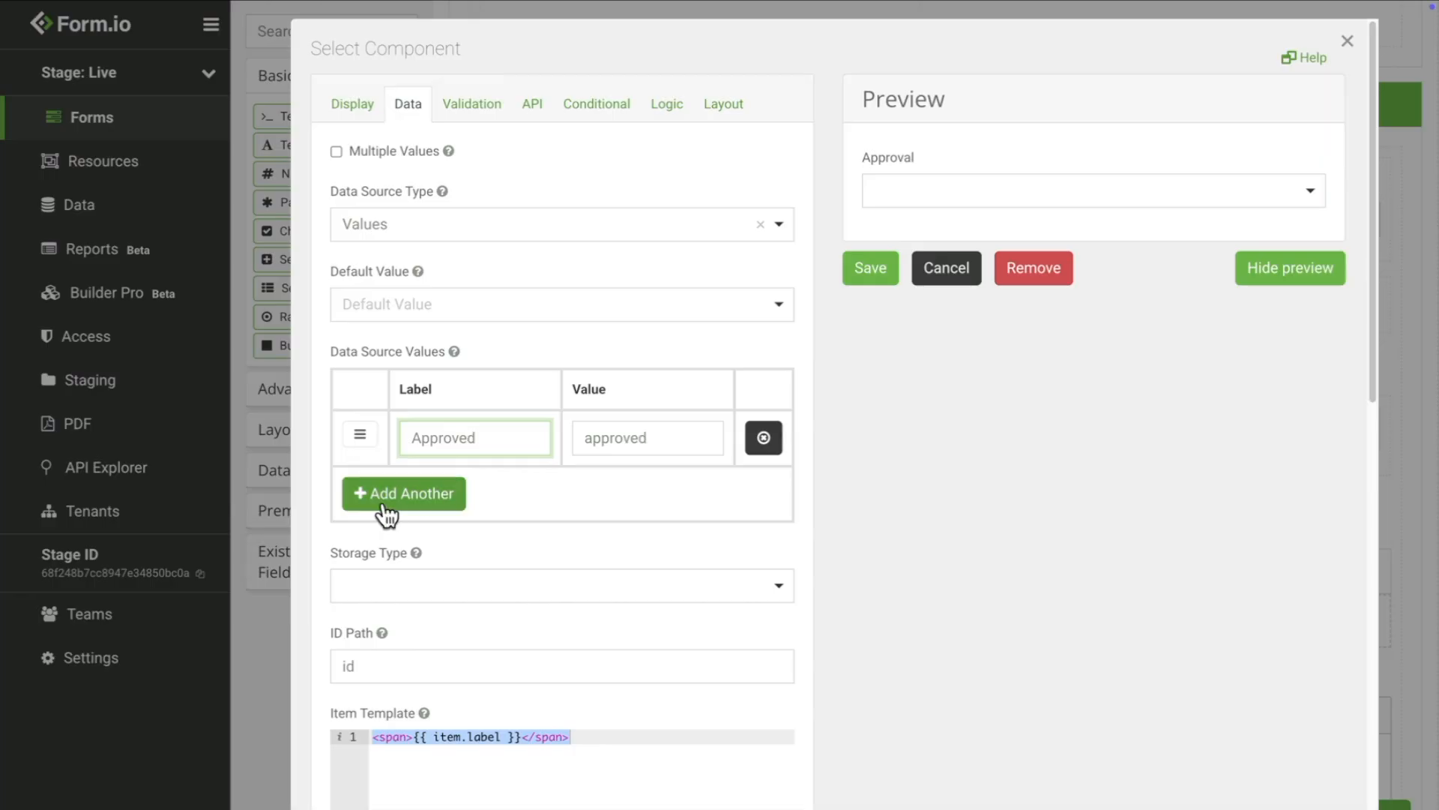
{"action": "left_click", "coordinate": [386, 498]}
{"action": "type", "text": "Denied"}
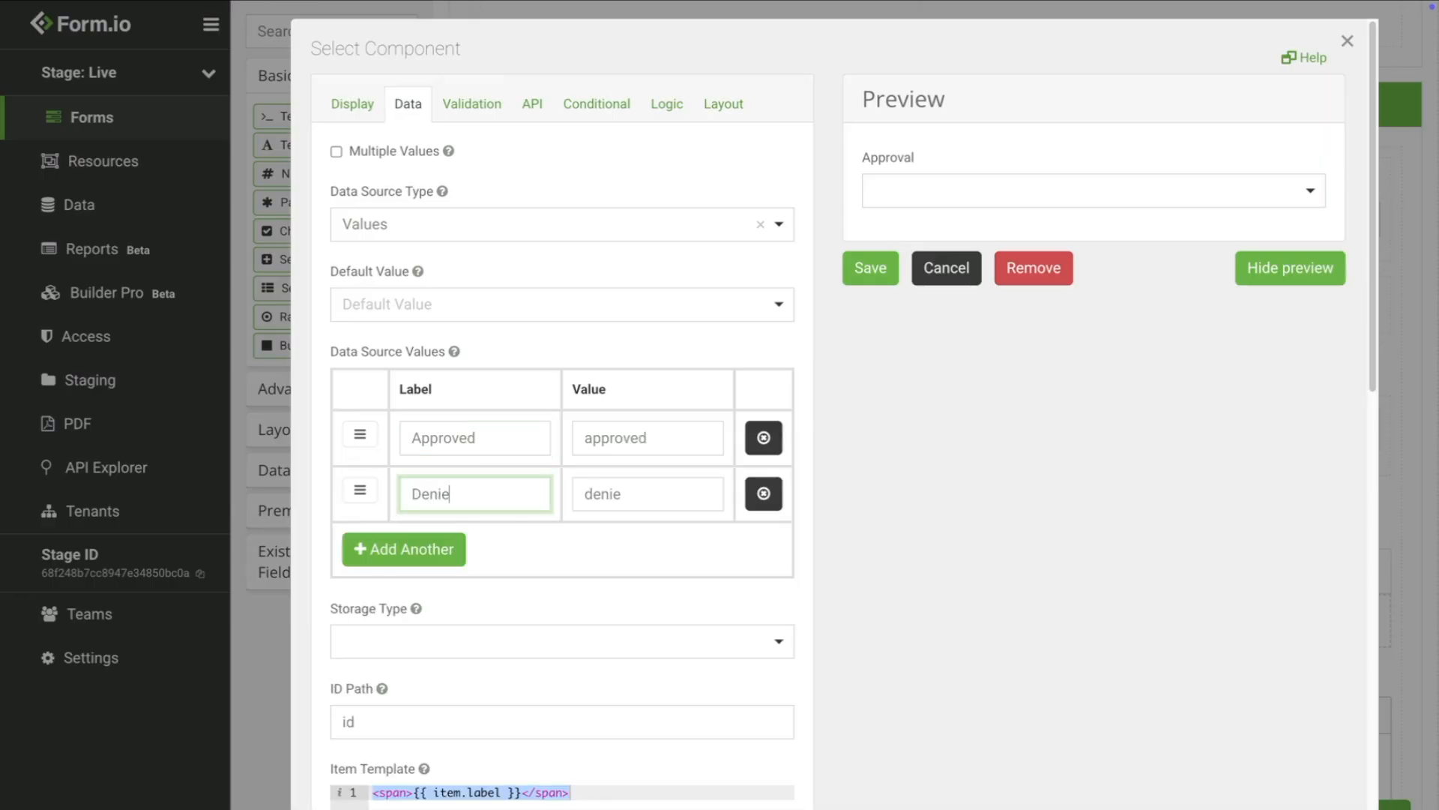
{"action": "left_click", "coordinate": [363, 117]}
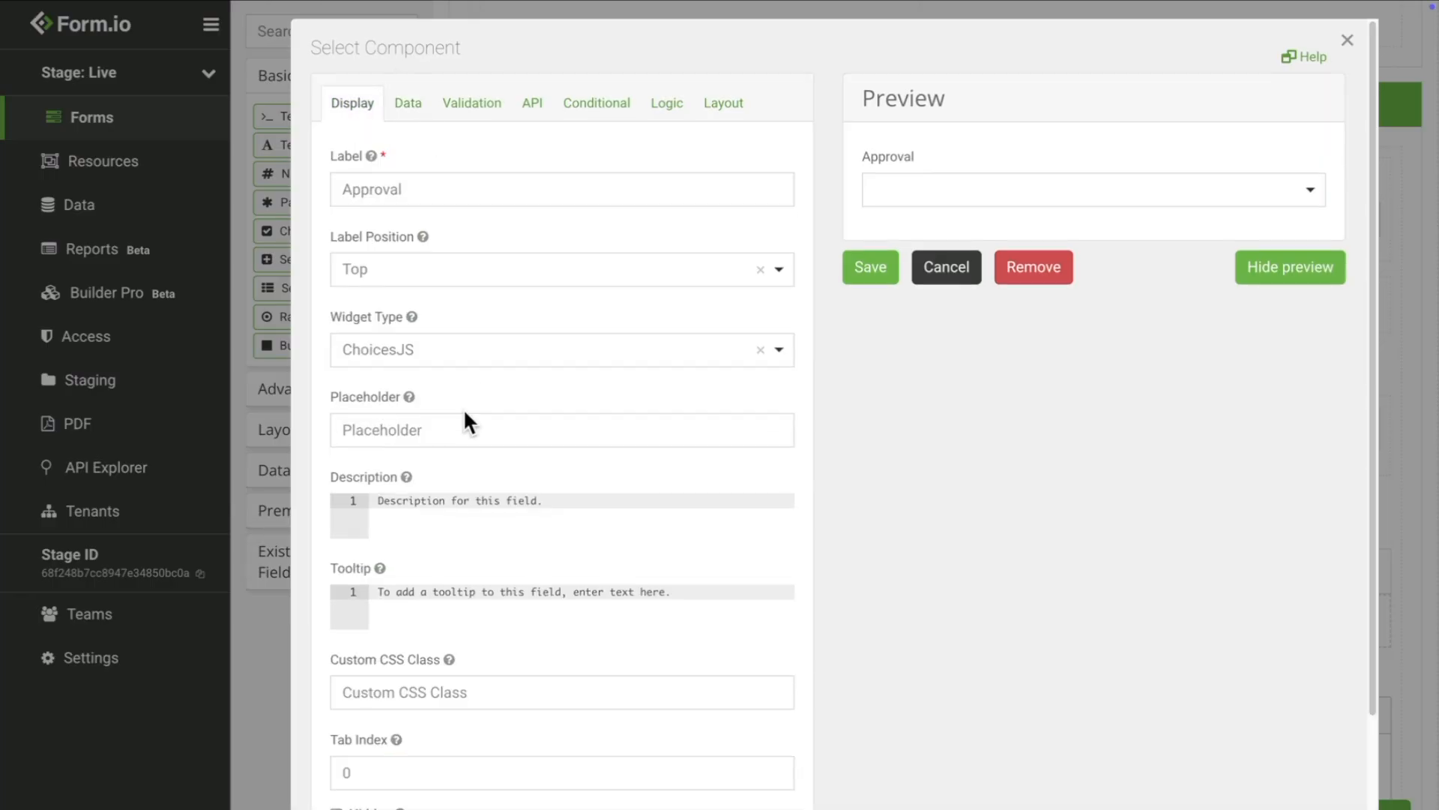
{"action": "scroll", "coordinate": [463, 408], "scroll_direction": "down", "scroll_amount": 2}
{"action": "left_click", "coordinate": [364, 668]}
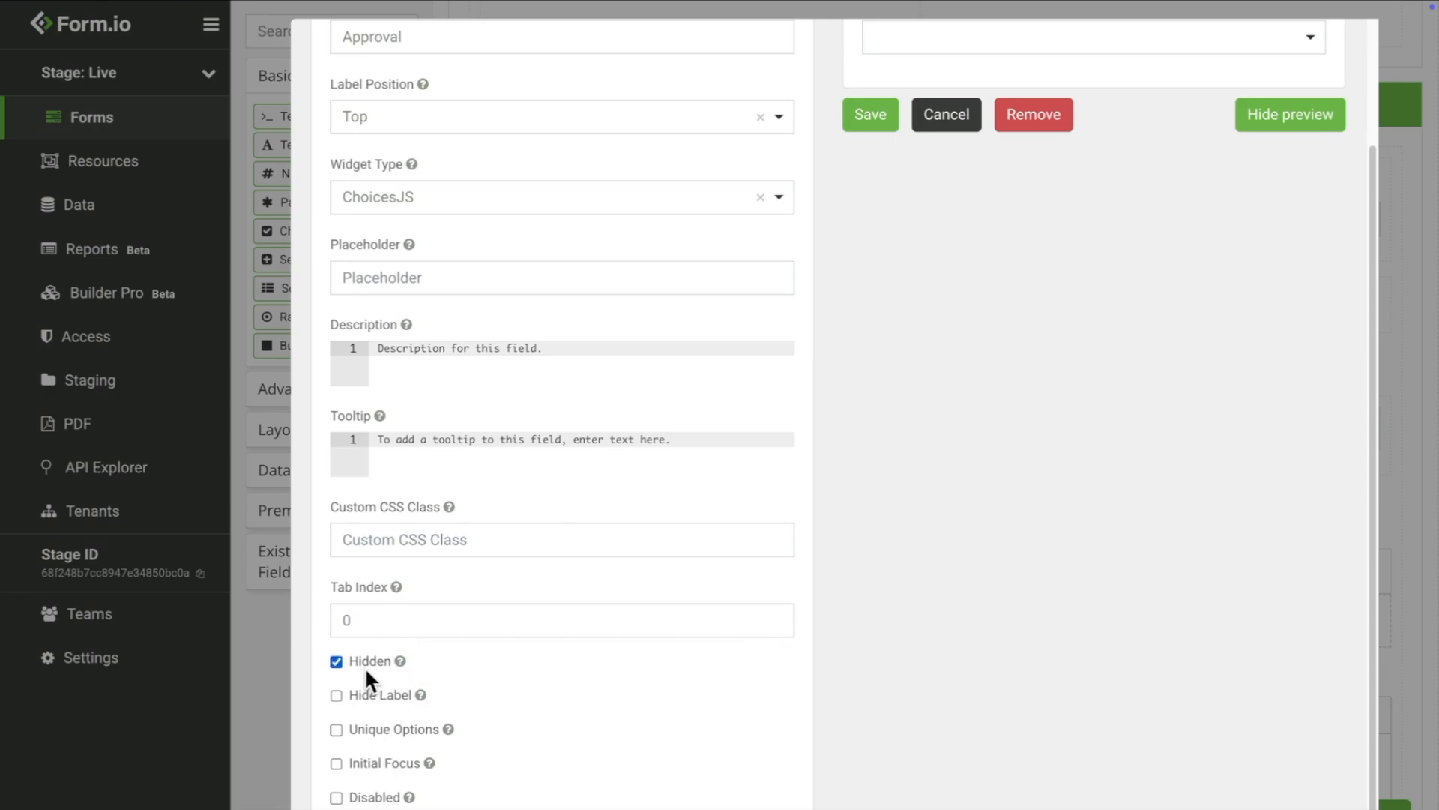
{"action": "scroll", "coordinate": [604, 607], "scroll_direction": "up", "scroll_amount": 2}
{"action": "left_click", "coordinate": [876, 256]}
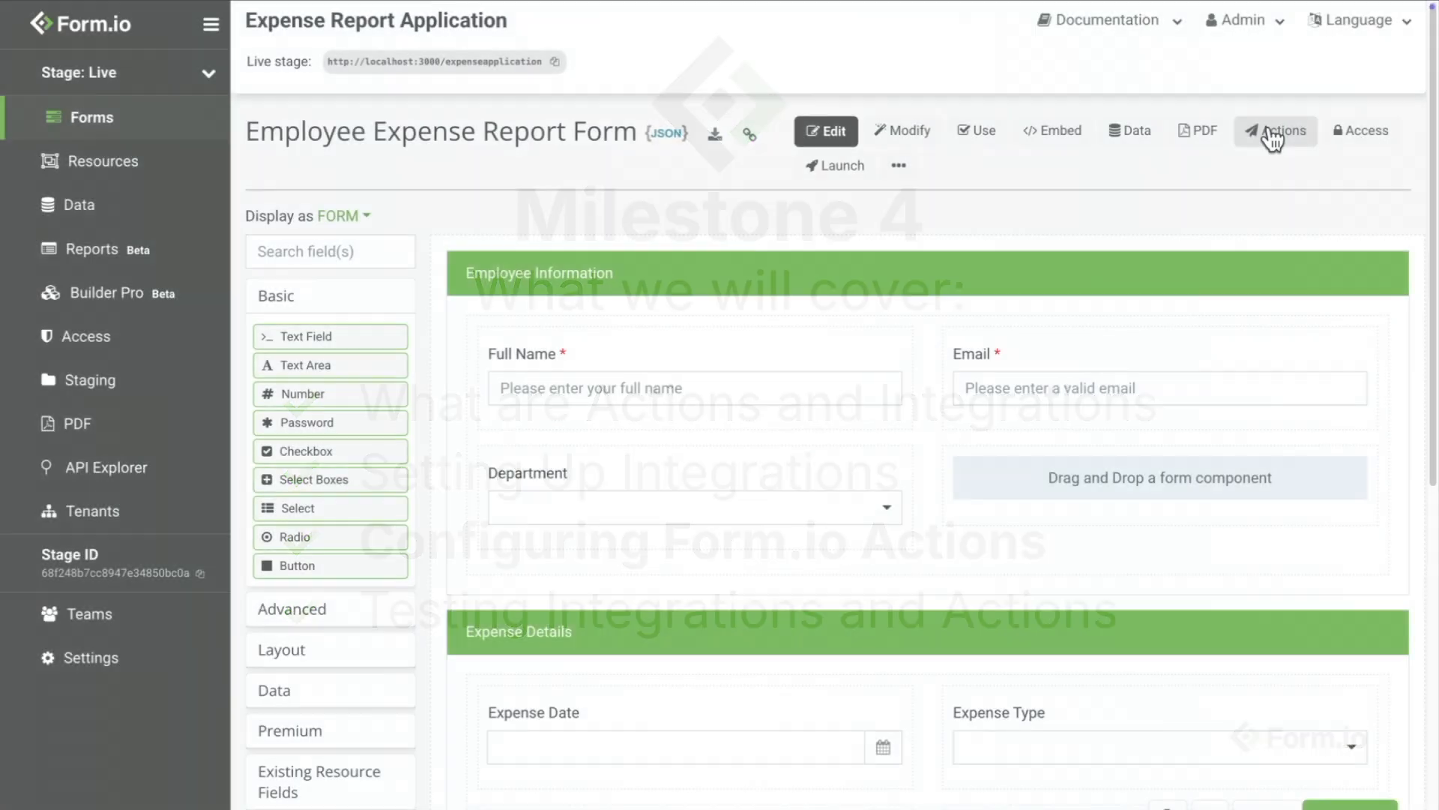
Step: Add a new Email action to the form, keeping handler After and method Create
{"action": "left_click", "coordinate": [1275, 133]}
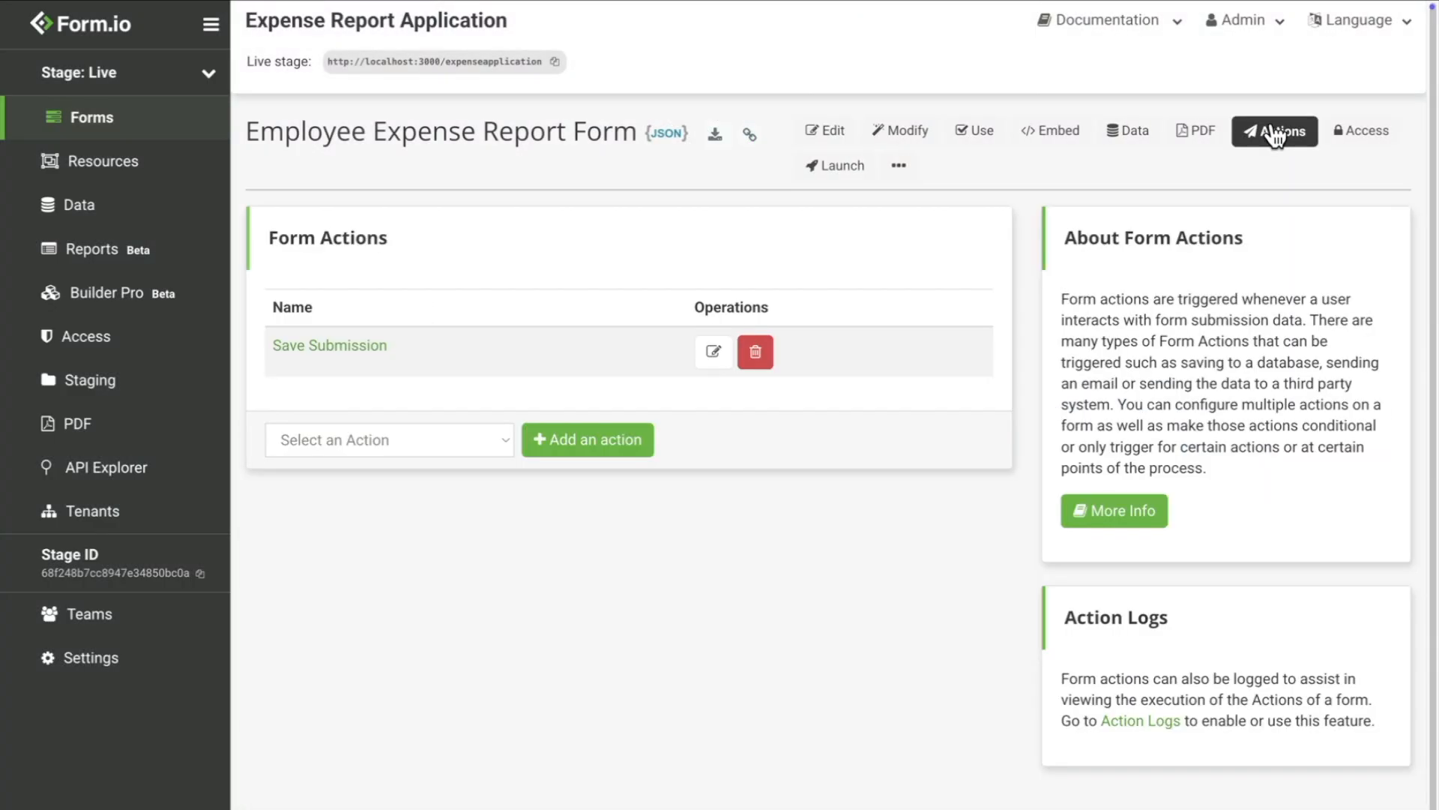
{"action": "left_click", "coordinate": [412, 433]}
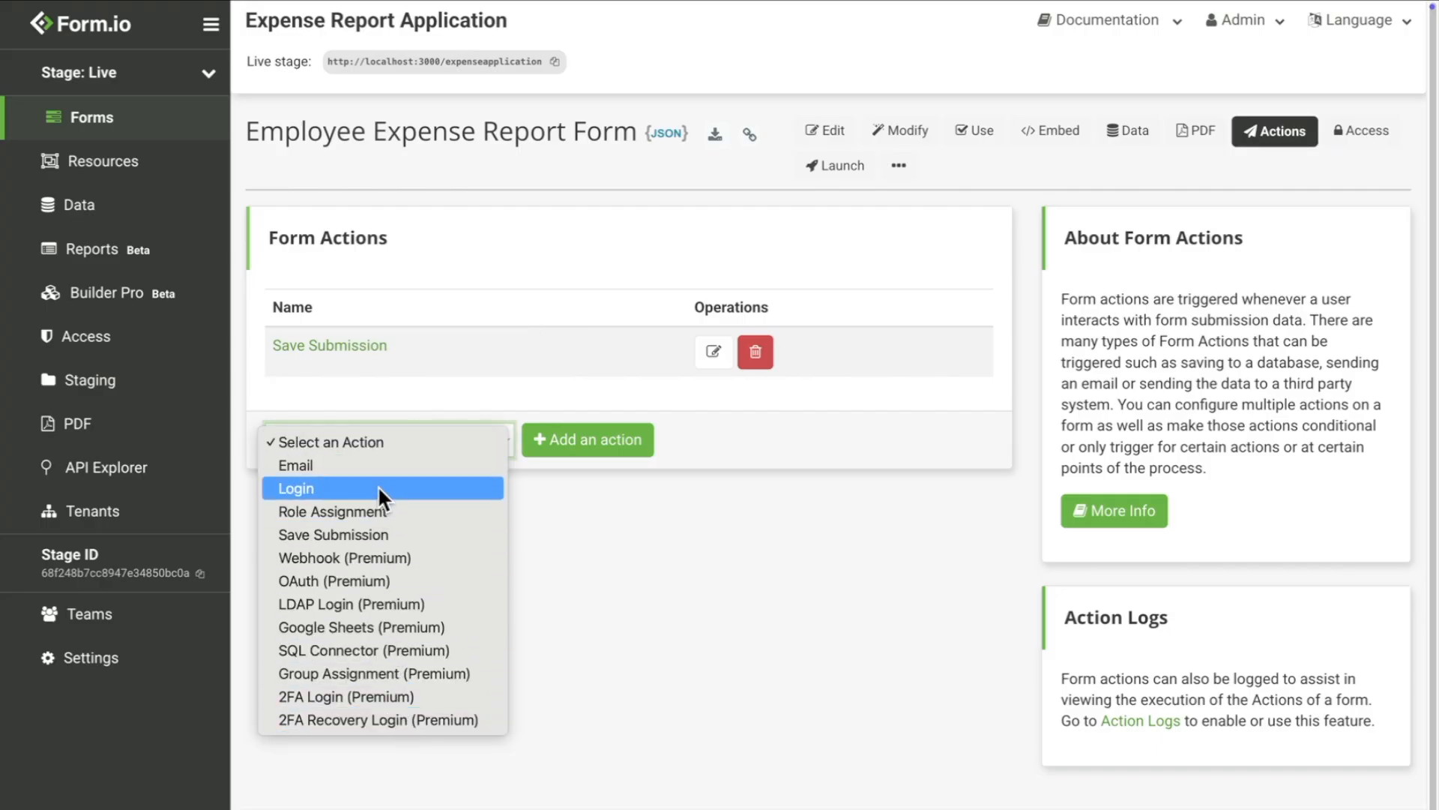
{"action": "left_click", "coordinate": [375, 466]}
{"action": "left_click", "coordinate": [555, 446]}
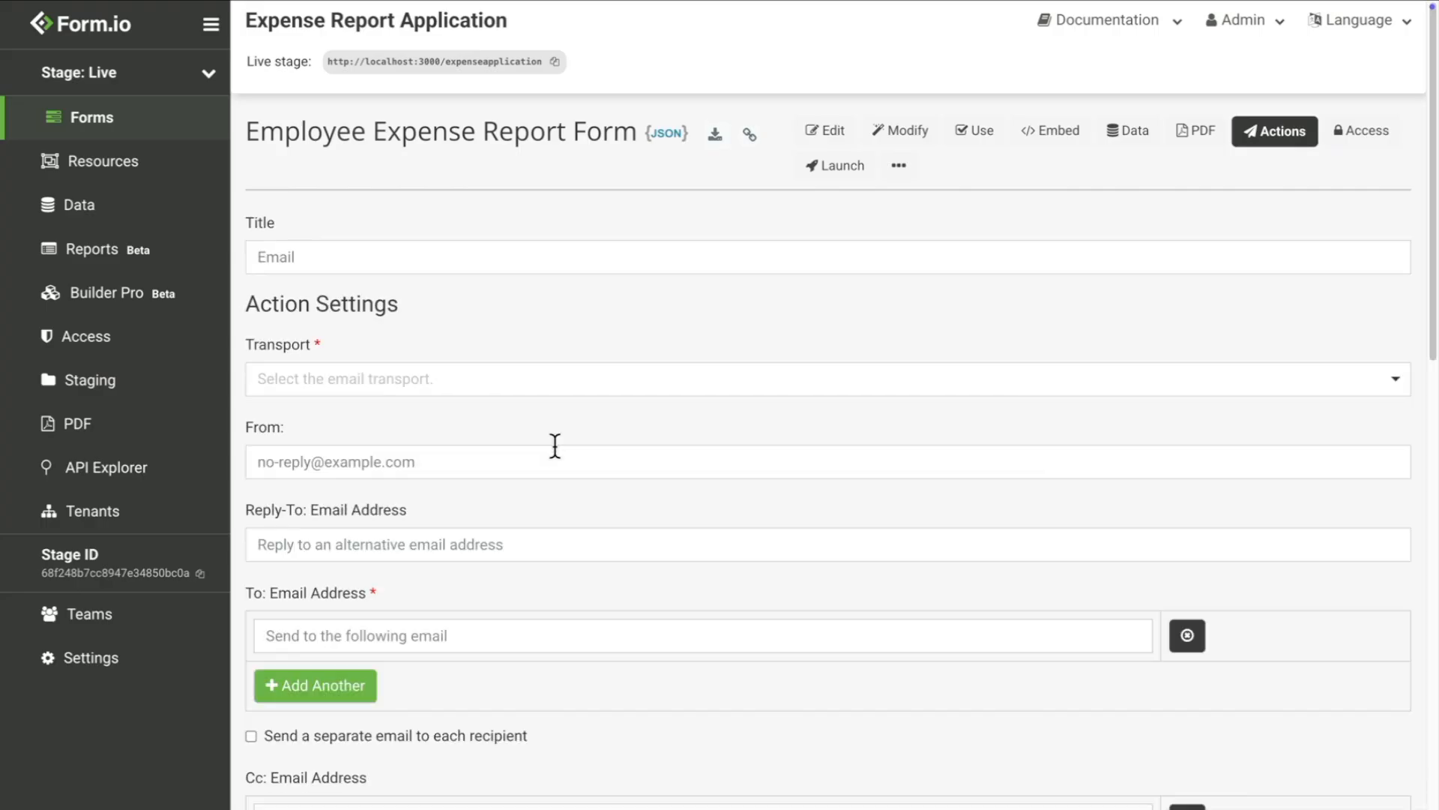
{"action": "scroll", "coordinate": [553, 447], "scroll_direction": "down", "scroll_amount": 10}
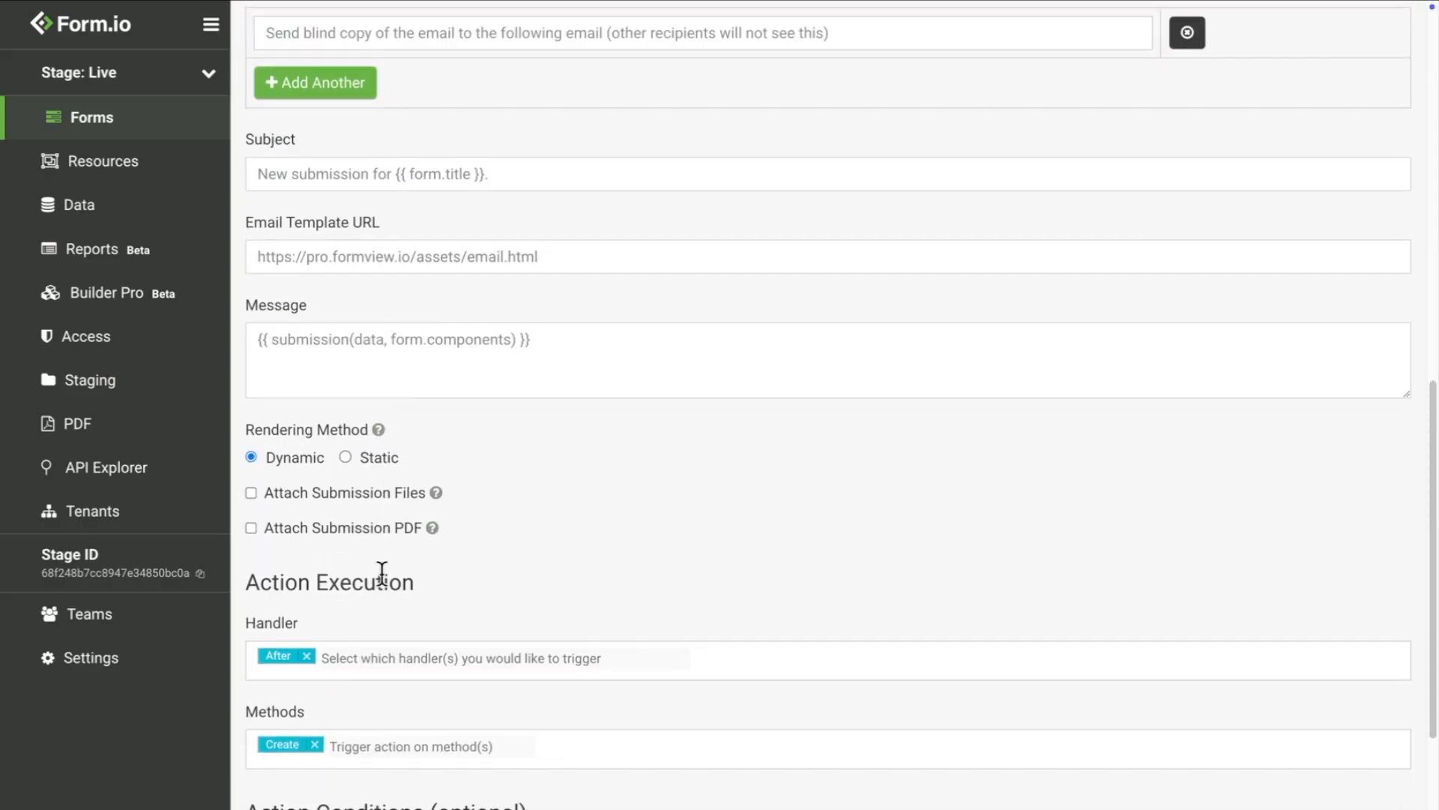
{"action": "left_click", "coordinate": [387, 657]}
{"action": "left_click", "coordinate": [384, 624]}
{"action": "left_click", "coordinate": [373, 742]}
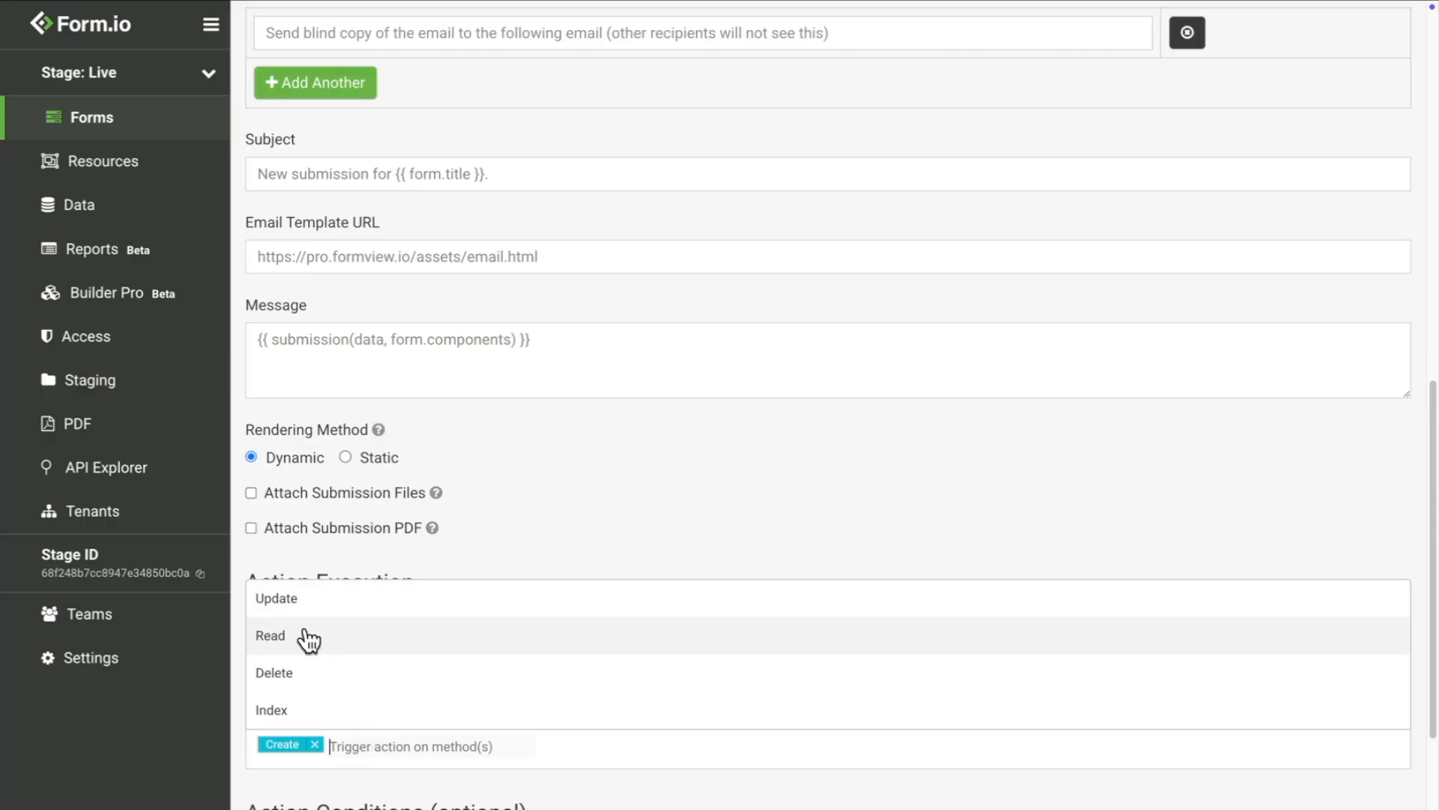
{"action": "left_click", "coordinate": [429, 774]}
{"action": "scroll", "coordinate": [430, 774], "scroll_direction": "up", "scroll_amount": 10}
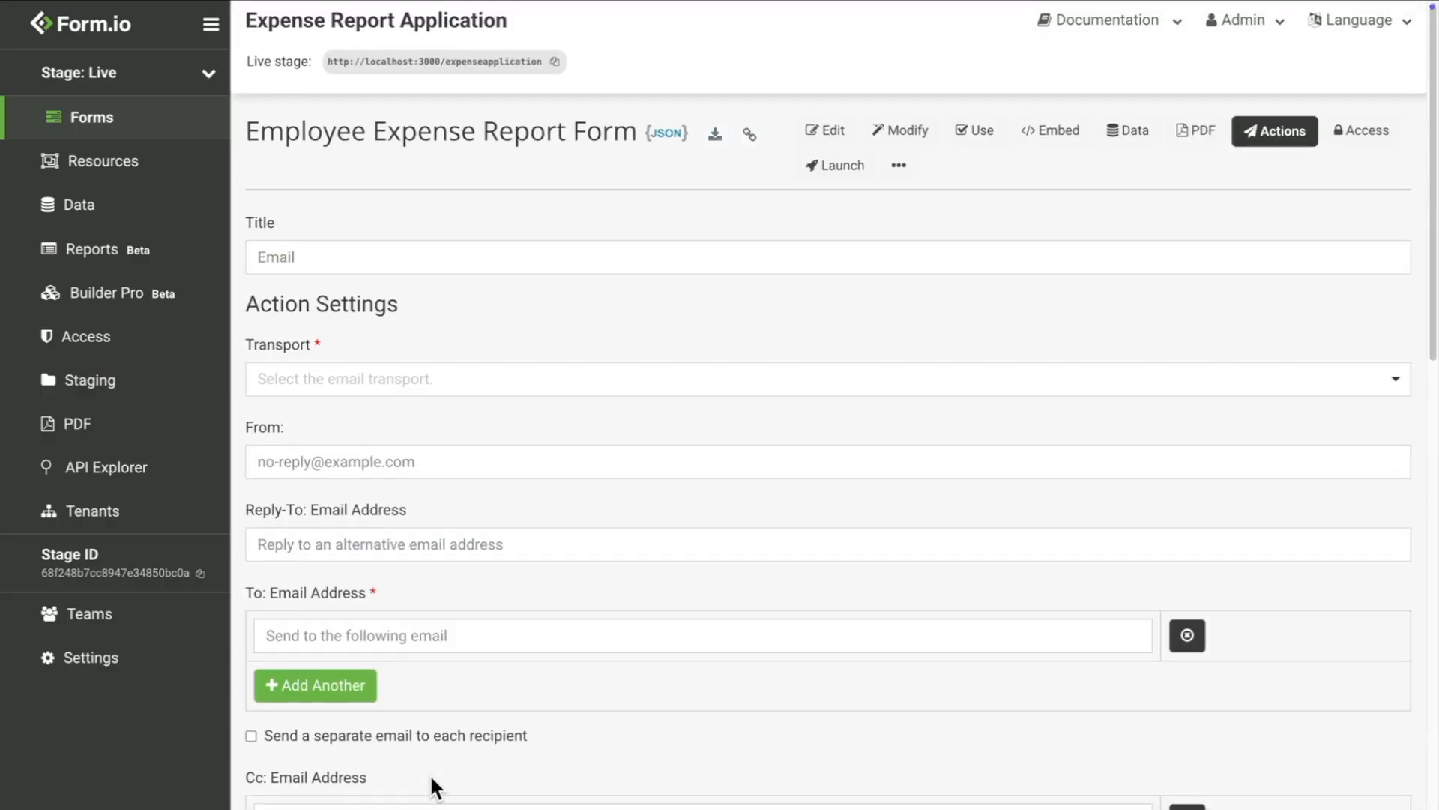
Step: Enable Action Logs for the Employee Expense Report Form and return to the Form Actions list
{"action": "left_click", "coordinate": [899, 173]}
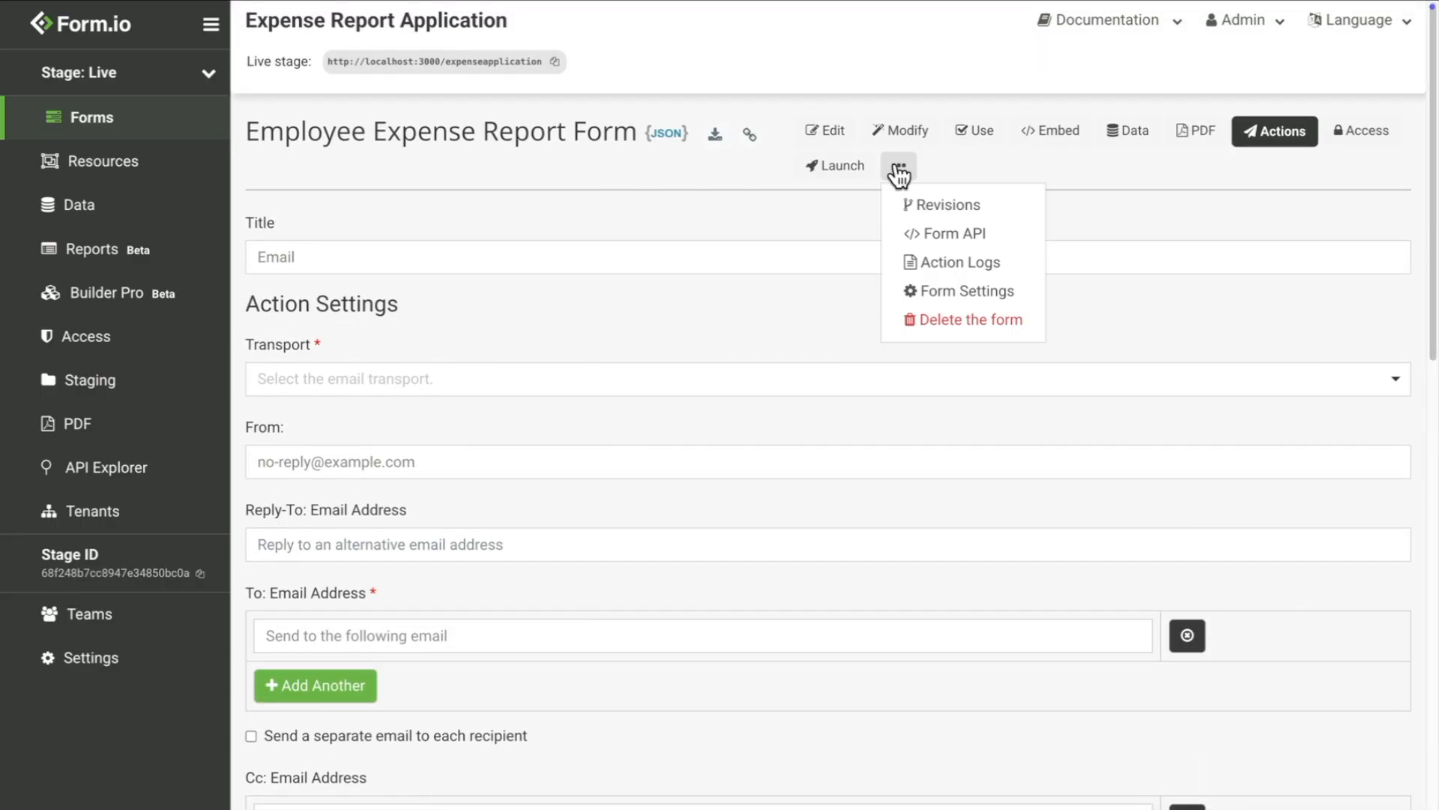
{"action": "left_click", "coordinate": [972, 263]}
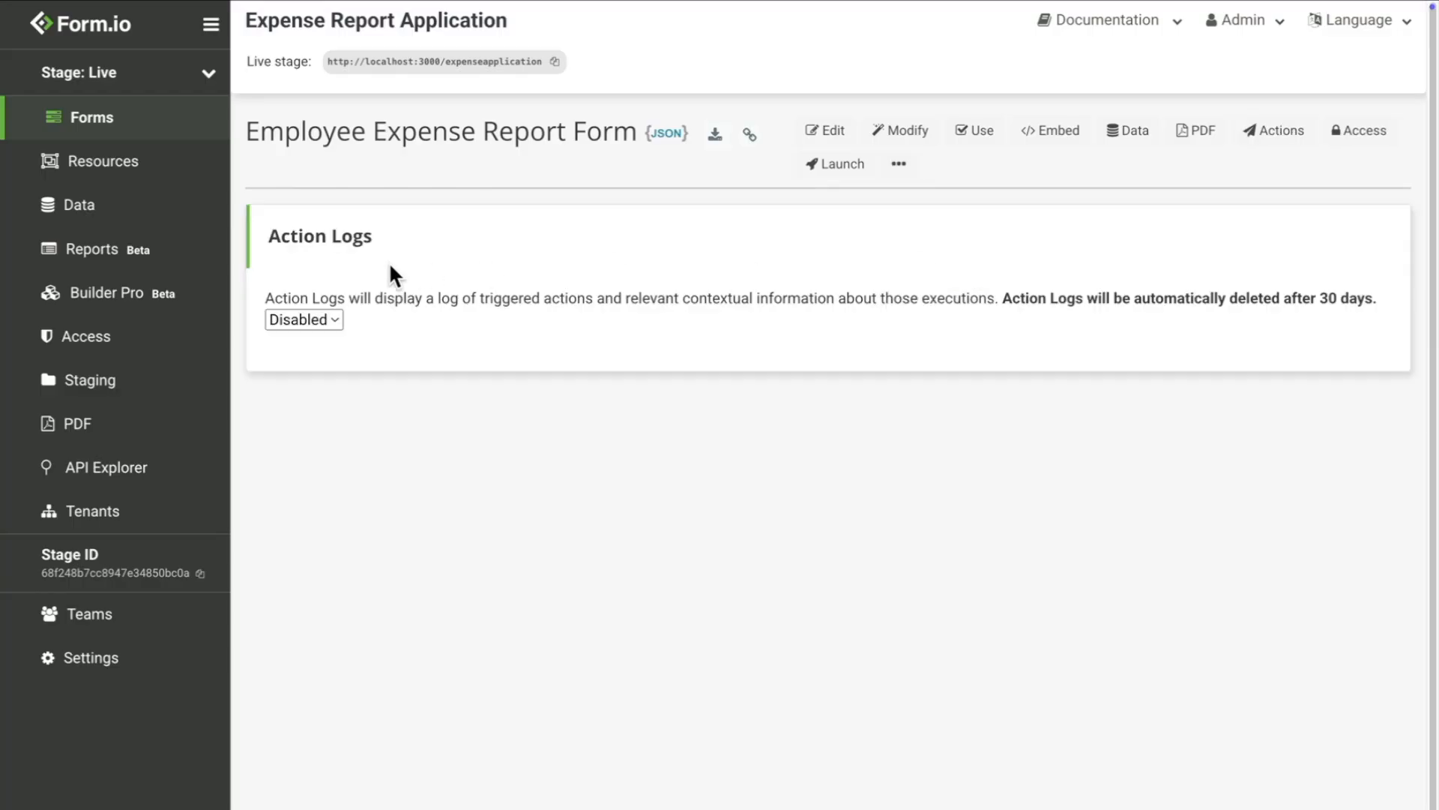
{"action": "left_click", "coordinate": [321, 319]}
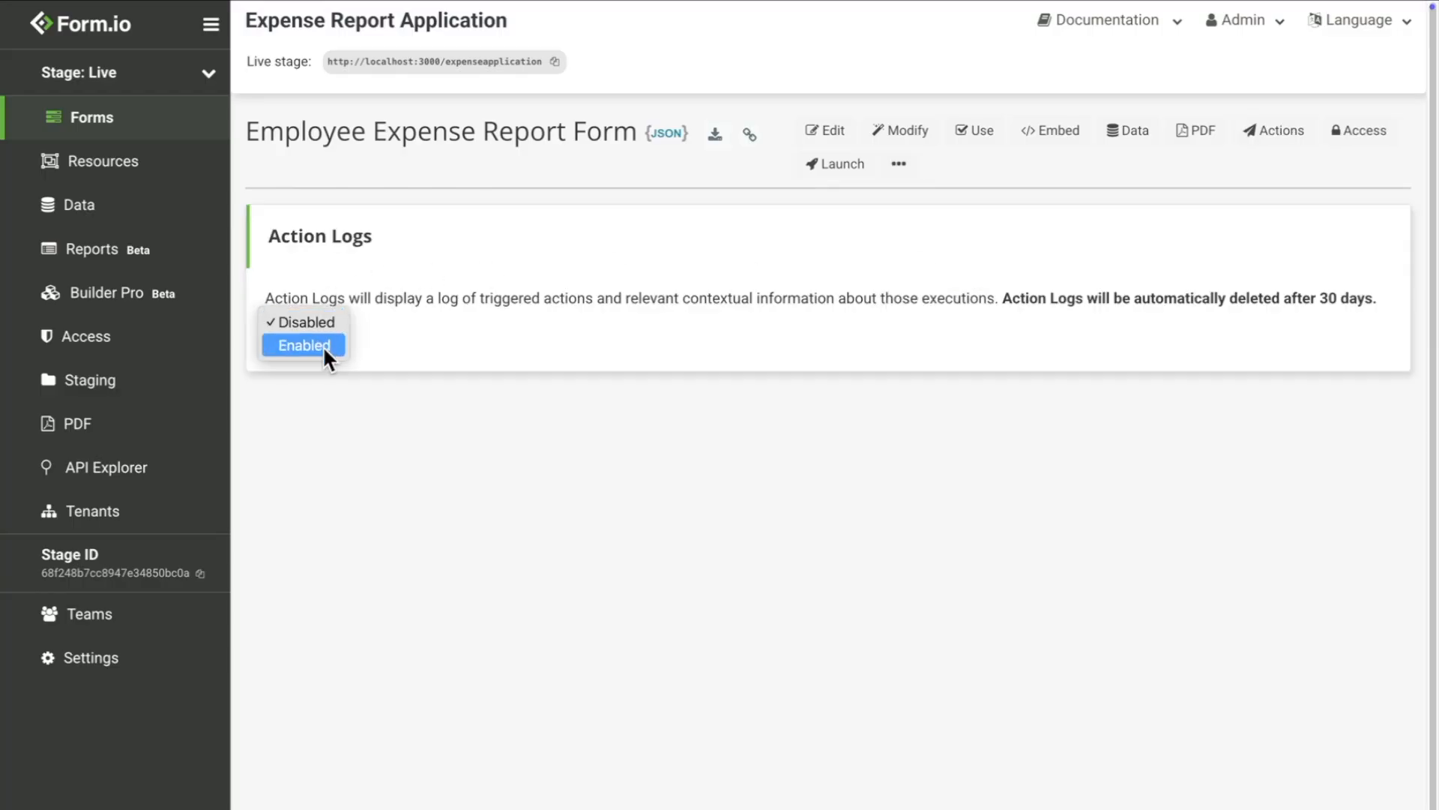
{"action": "left_click", "coordinate": [322, 345]}
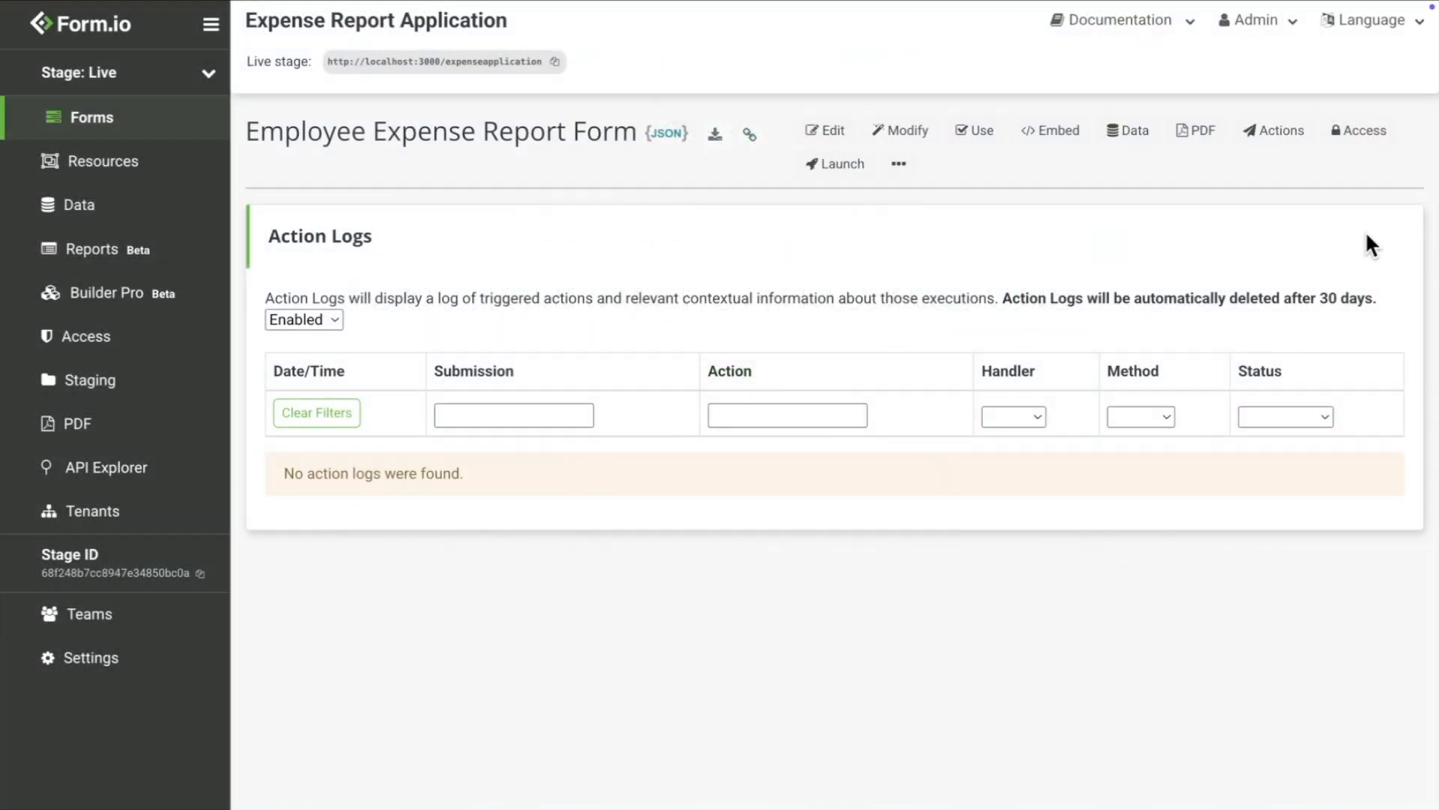
{"action": "left_click", "coordinate": [1279, 131]}
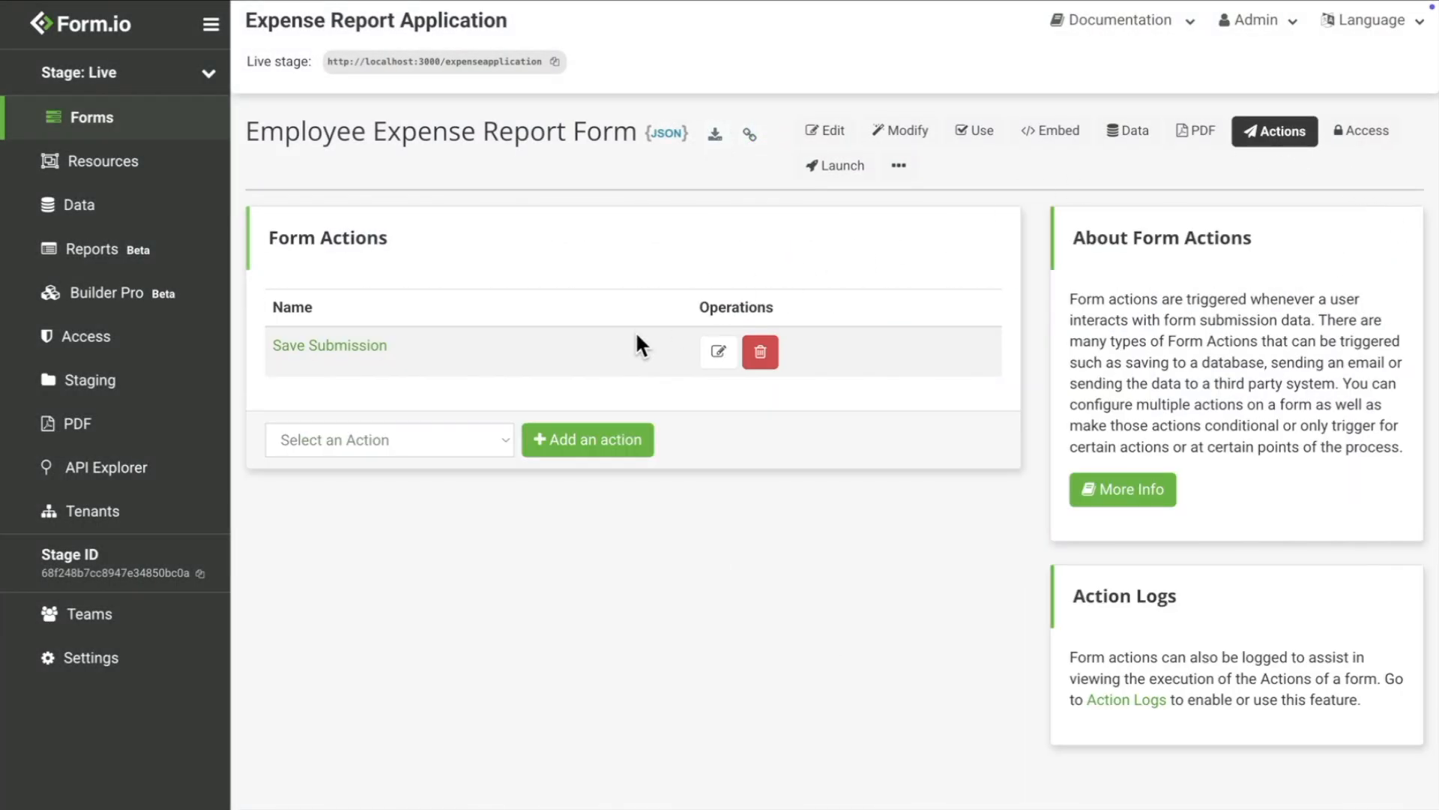
{"action": "left_click", "coordinate": [424, 443]}
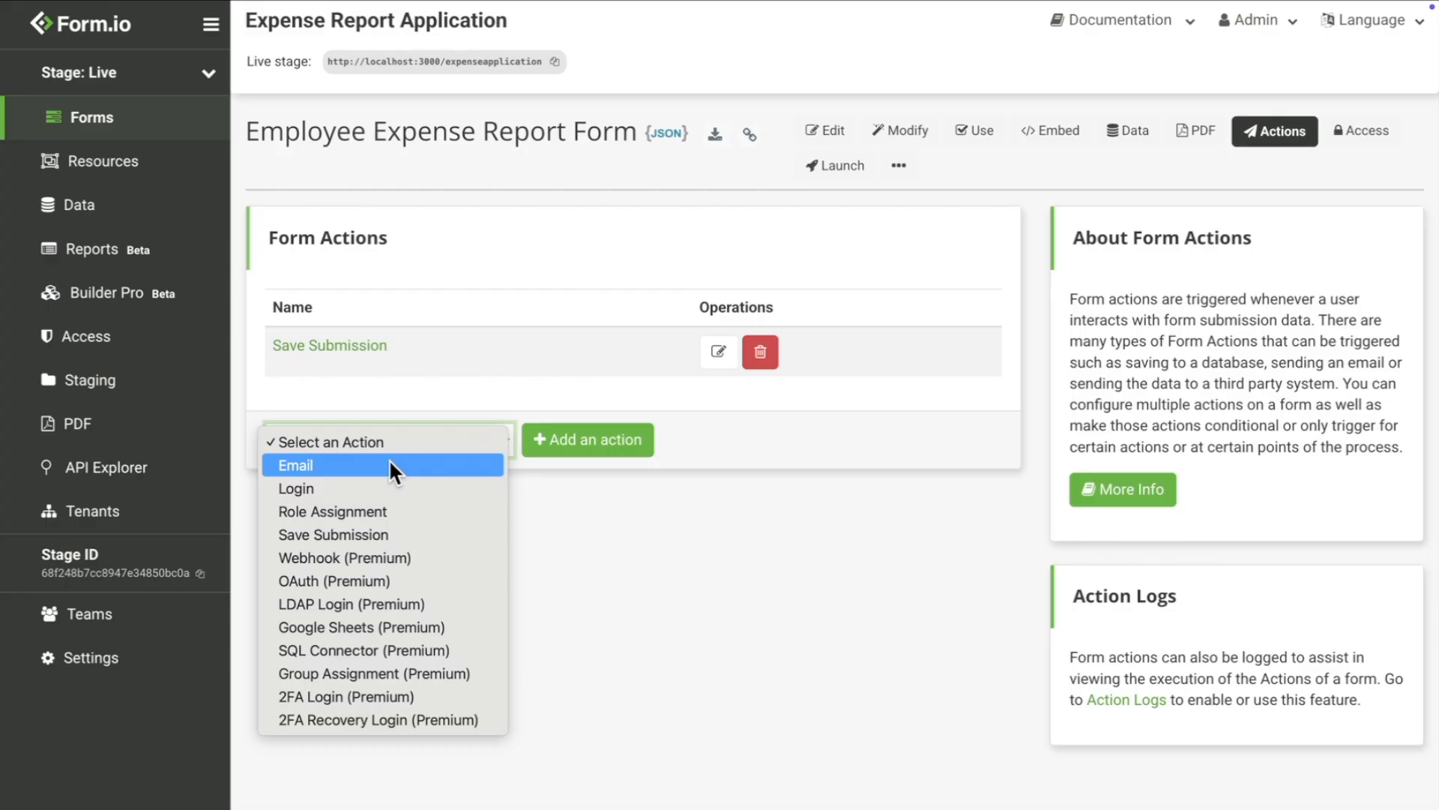
Step: Add a new Email action to the form and scroll through its settings
{"action": "left_click", "coordinate": [388, 465]}
{"action": "left_click", "coordinate": [569, 450]}
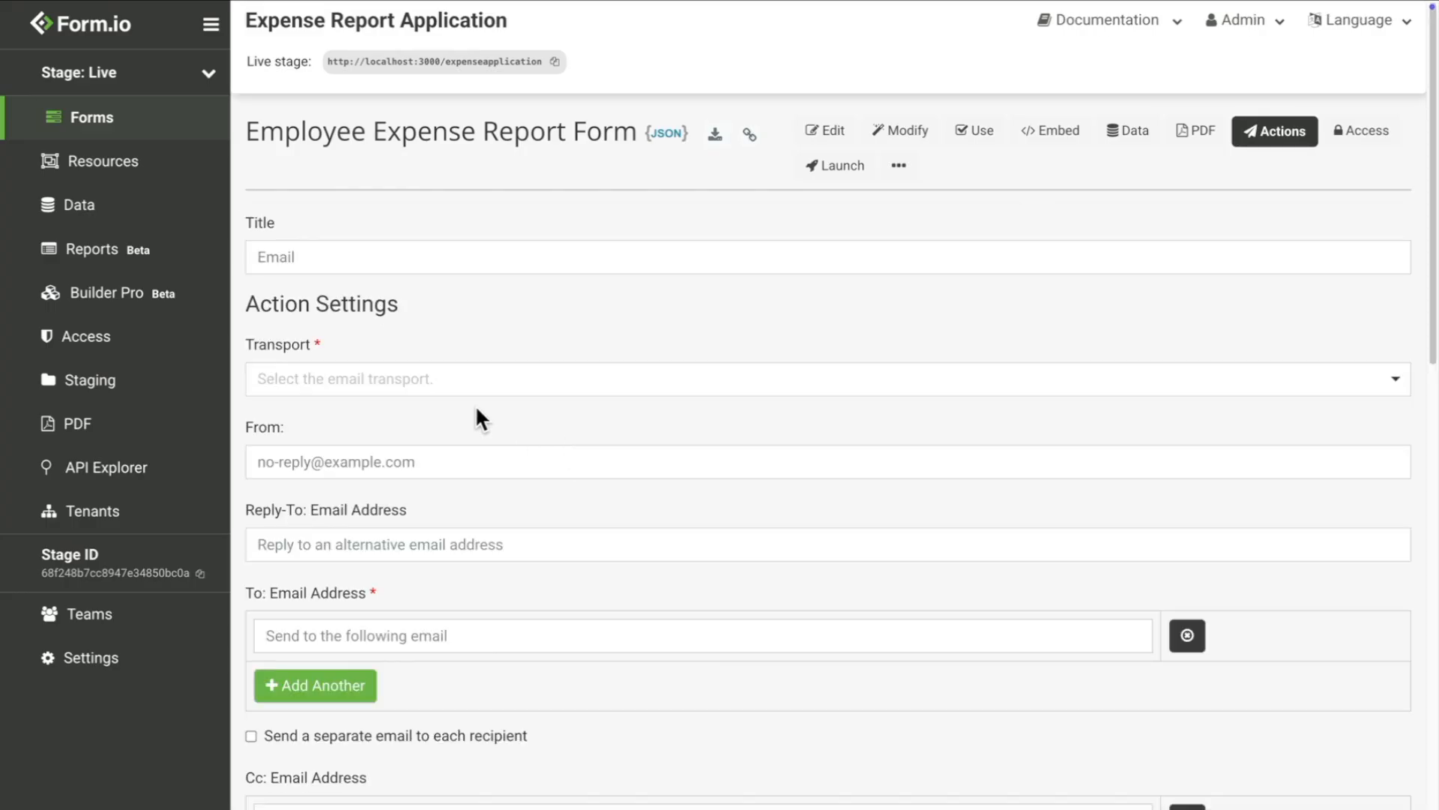
{"action": "scroll", "coordinate": [477, 410], "scroll_direction": "down", "scroll_amount": 1}
{"action": "scroll", "coordinate": [476, 411], "scroll_direction": "down", "scroll_amount": 2}
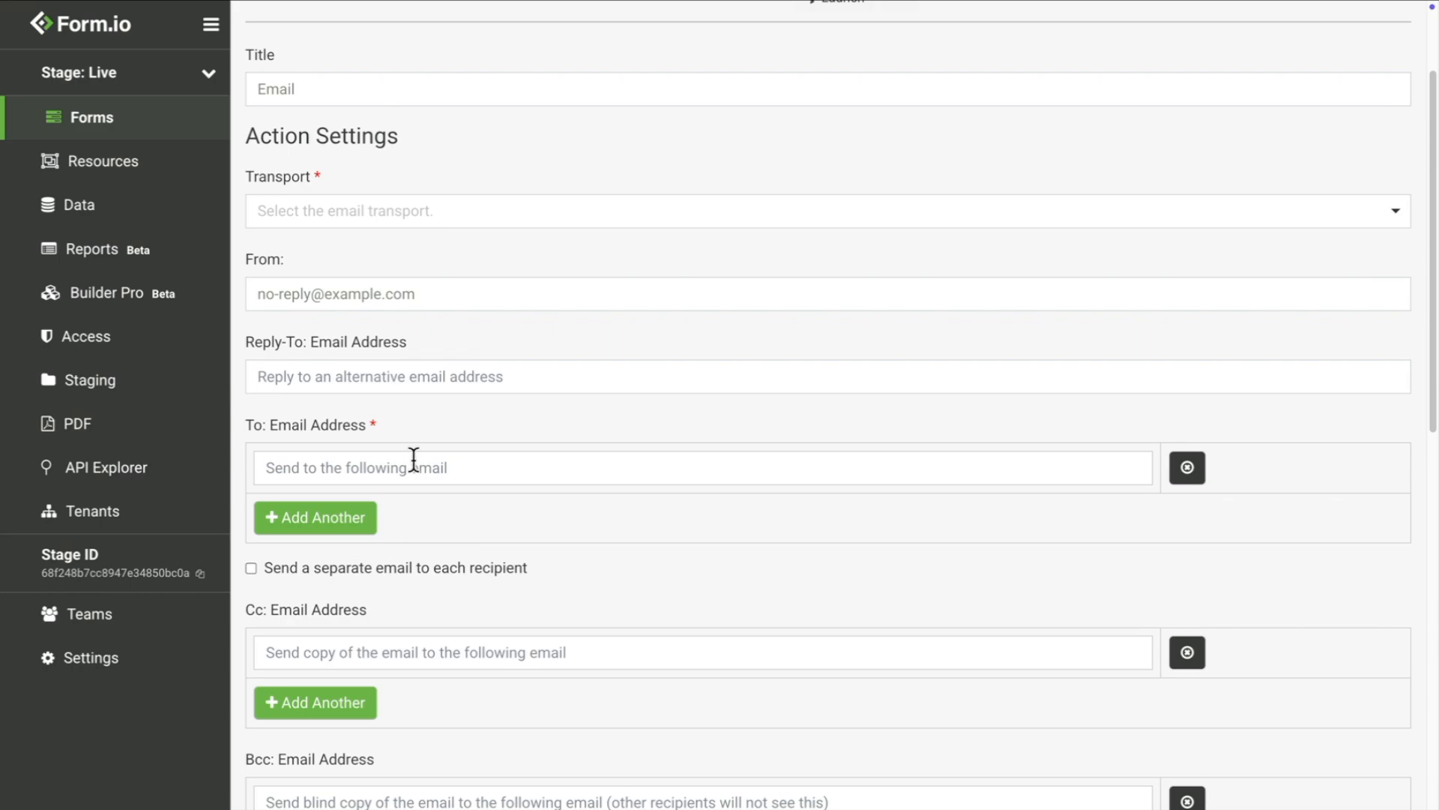
{"action": "scroll", "coordinate": [341, 560], "scroll_direction": "down", "scroll_amount": 2}
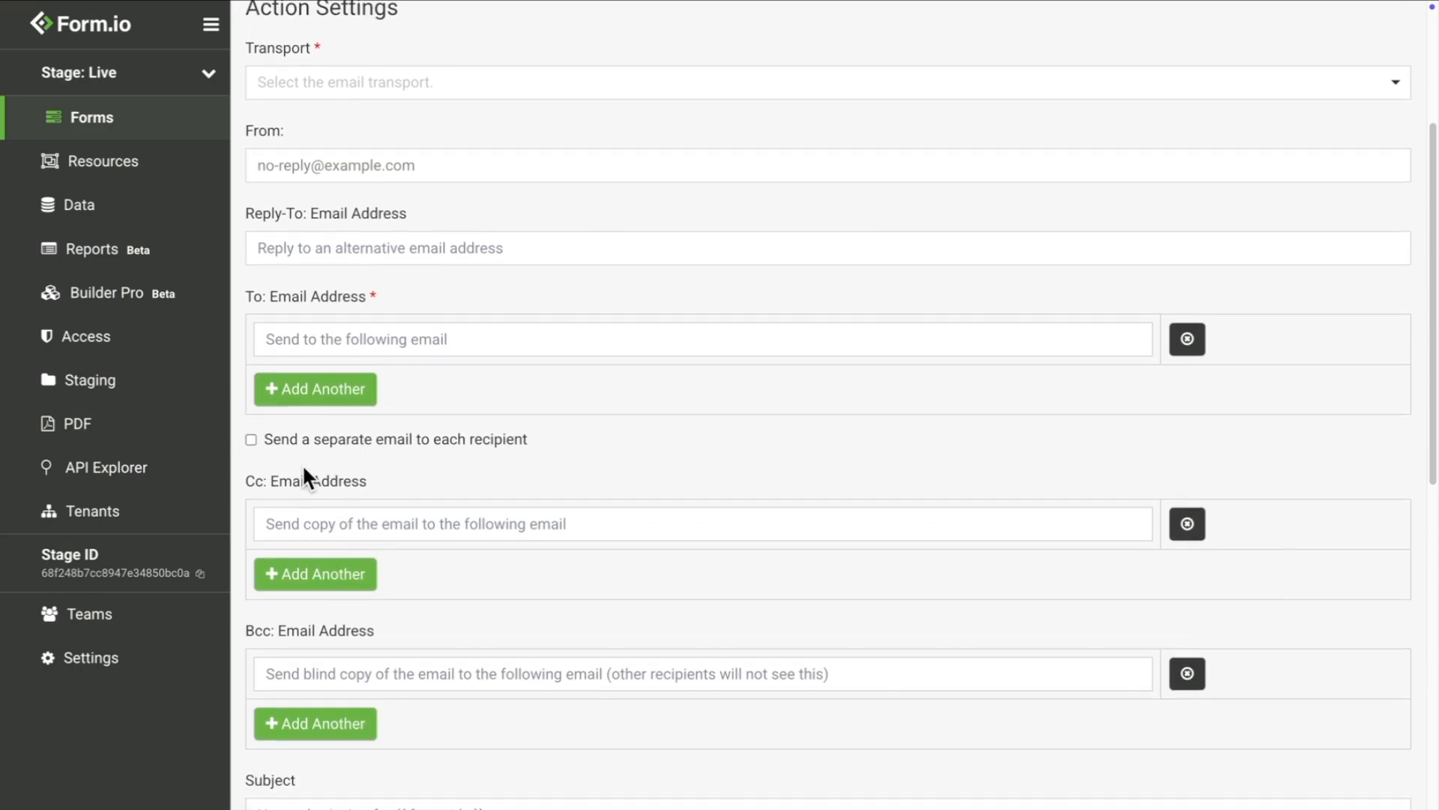
{"action": "scroll", "coordinate": [420, 614], "scroll_direction": "down", "scroll_amount": 7}
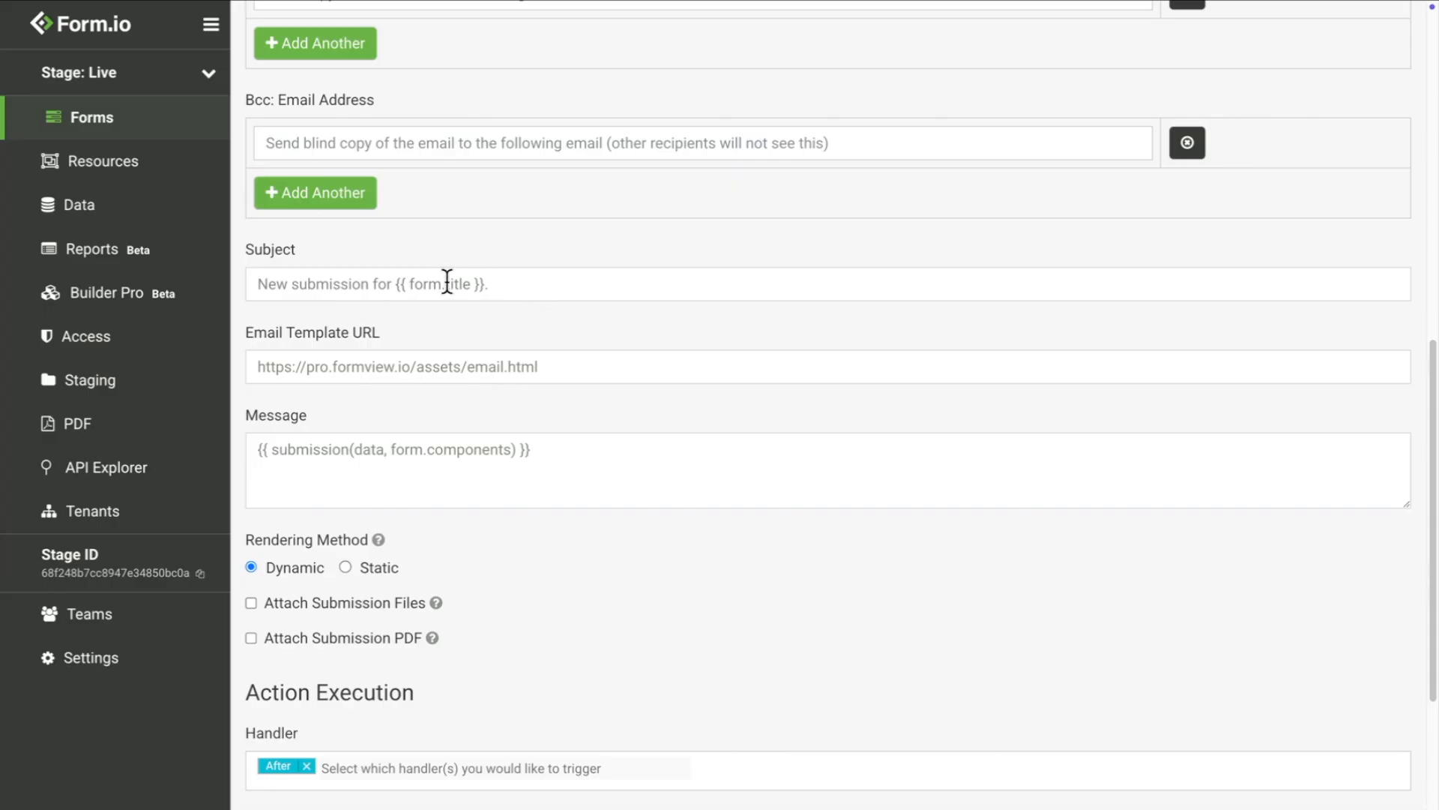
{"action": "scroll", "coordinate": [447, 281], "scroll_direction": "up", "scroll_amount": 10}
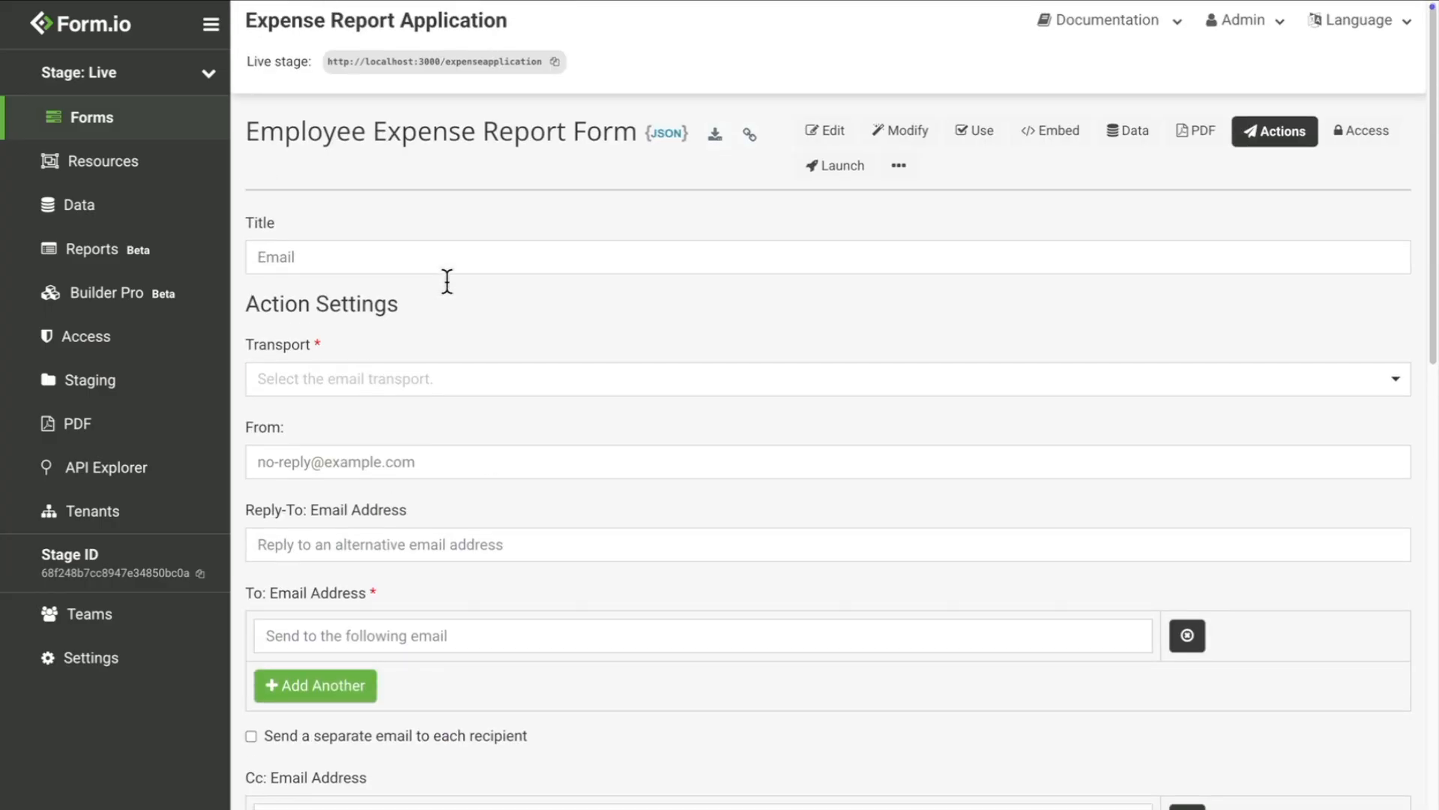
{"action": "scroll", "coordinate": [280, 215], "scroll_direction": "up", "scroll_amount": 1}
Step: Title the email action 'User Email' and choose SMTP as its transport
{"action": "left_click", "coordinate": [259, 247]}
{"action": "type", "text": "User"}
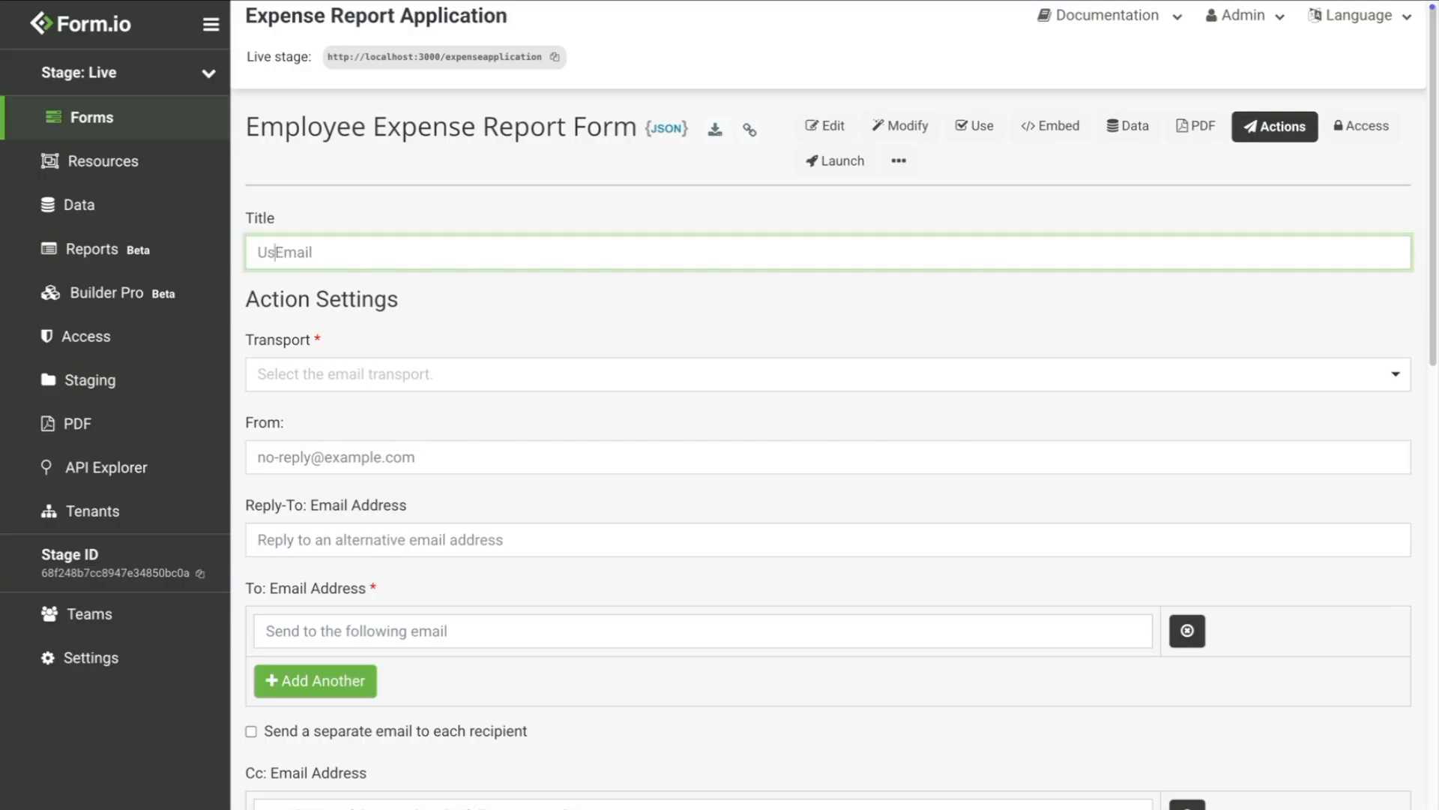
{"action": "left_click", "coordinate": [315, 369]}
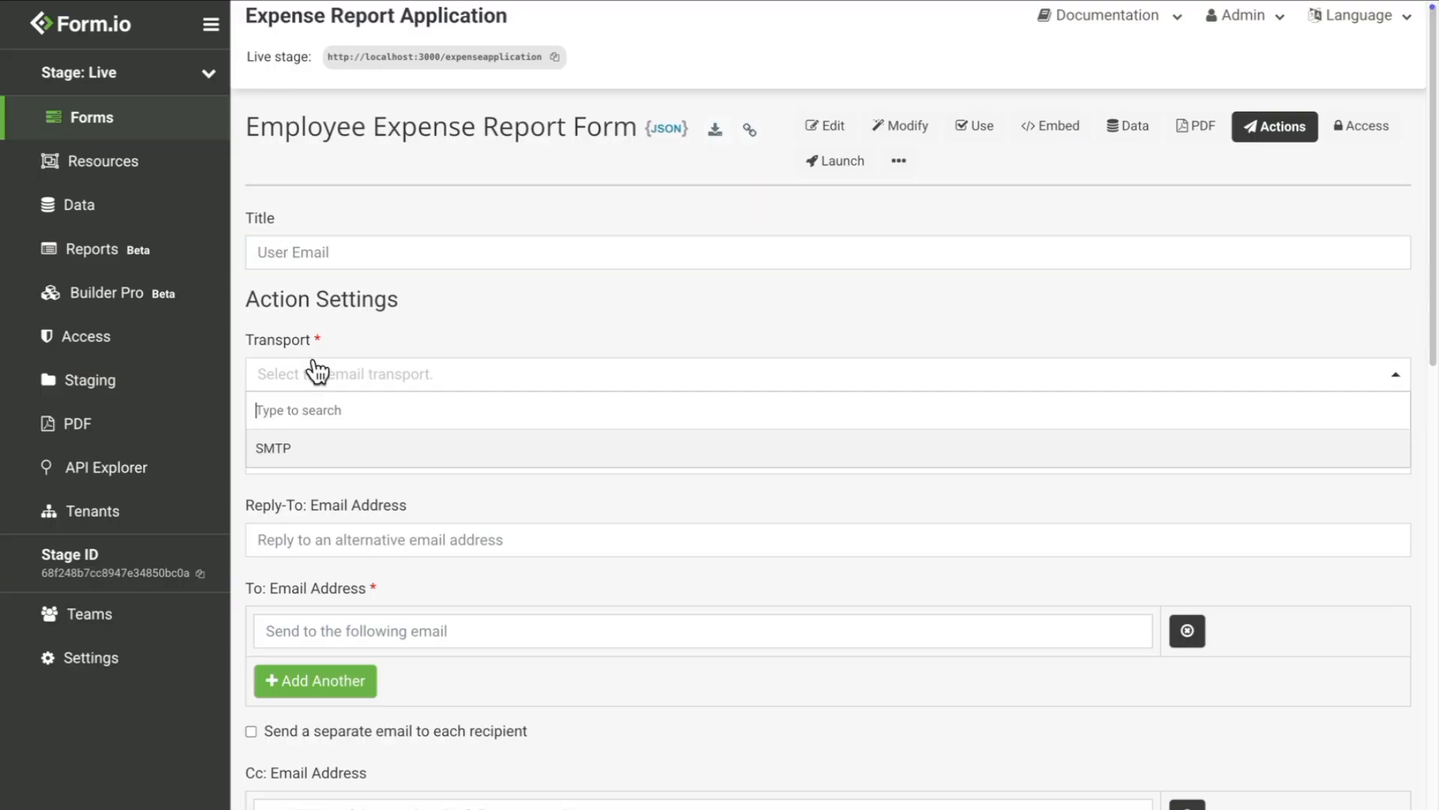
{"action": "left_click", "coordinate": [326, 446]}
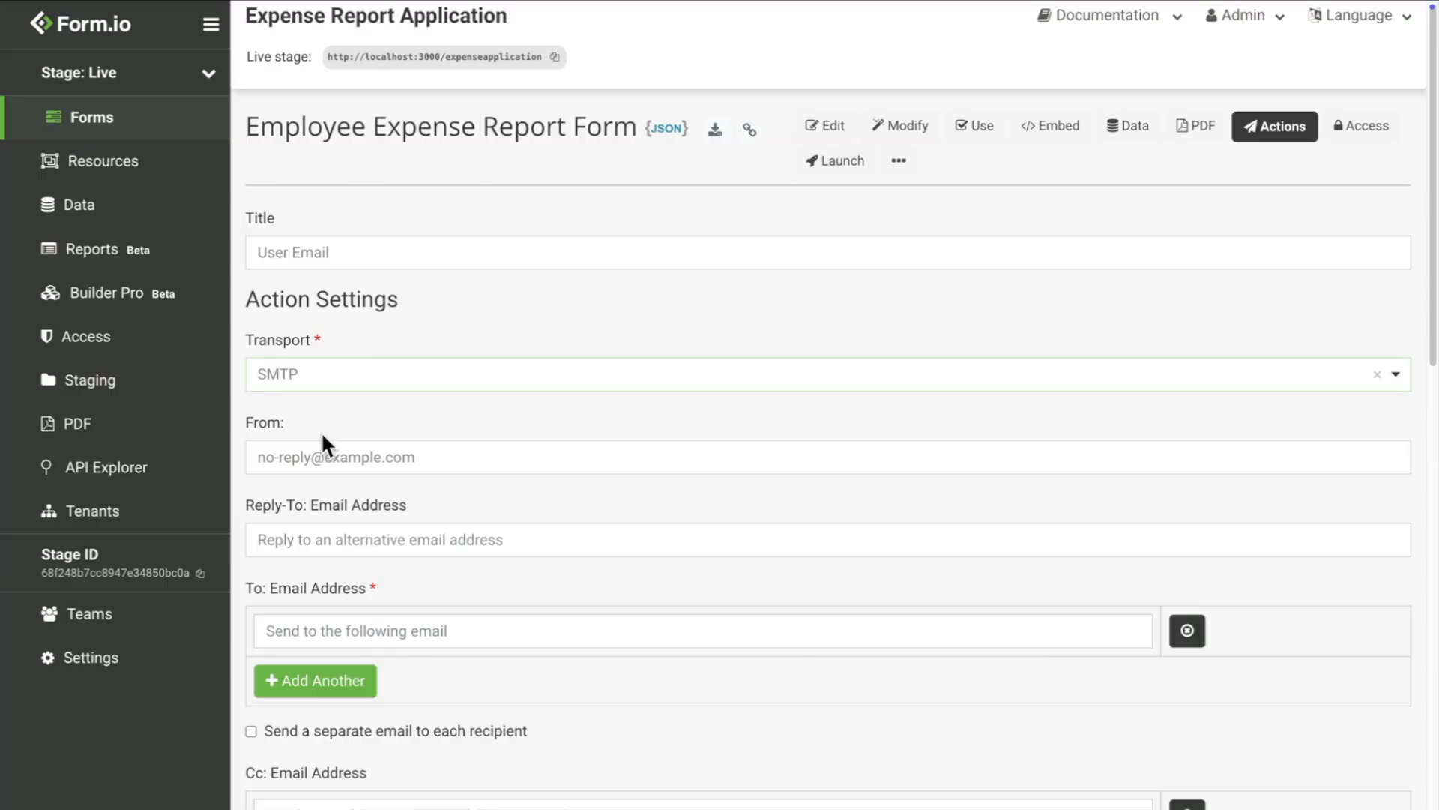
Step: Set To: Email Address to {{ data.email }}, confirming the email field's property name is 'email'
{"action": "left_click", "coordinate": [391, 633]}
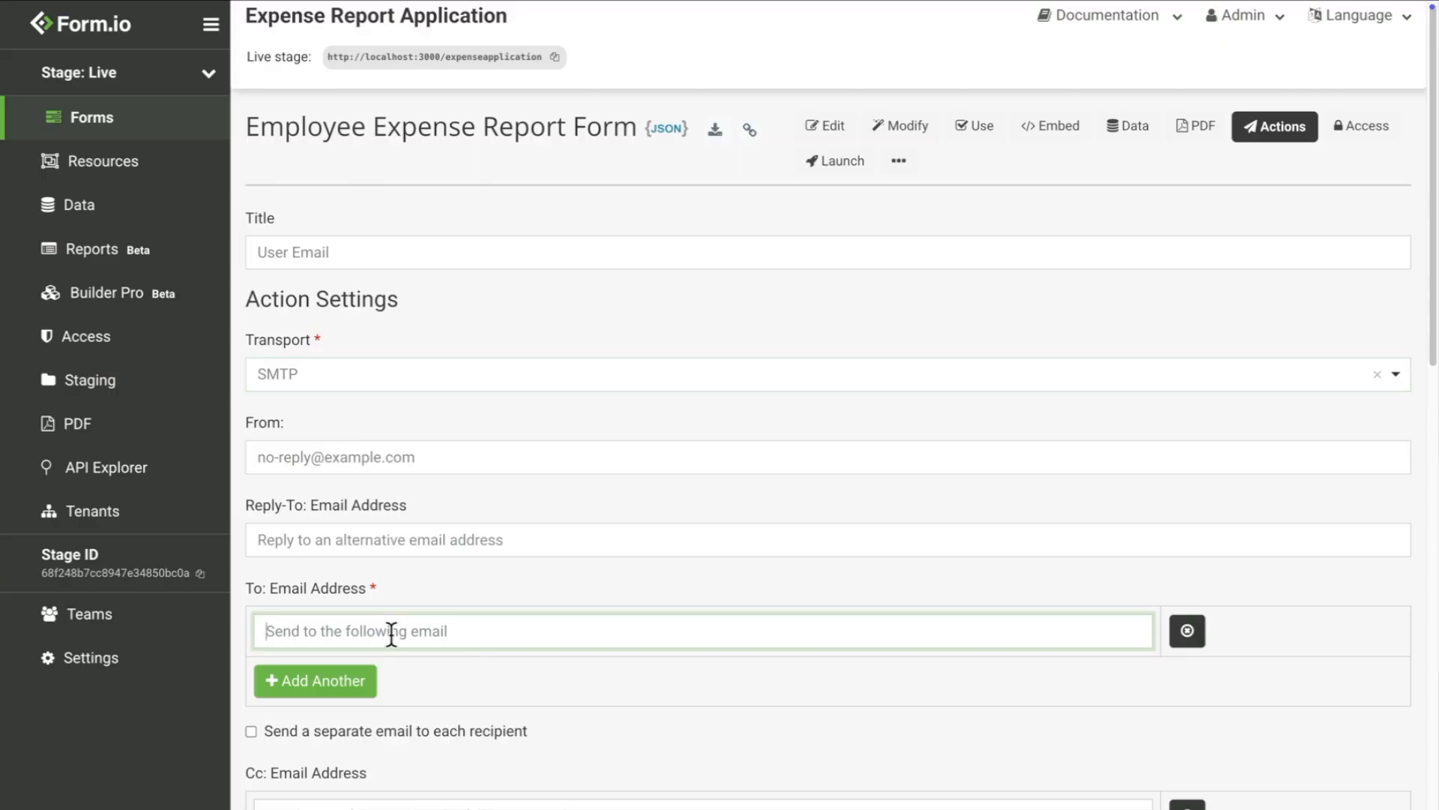
{"action": "type", "text": "{{ data.email"}
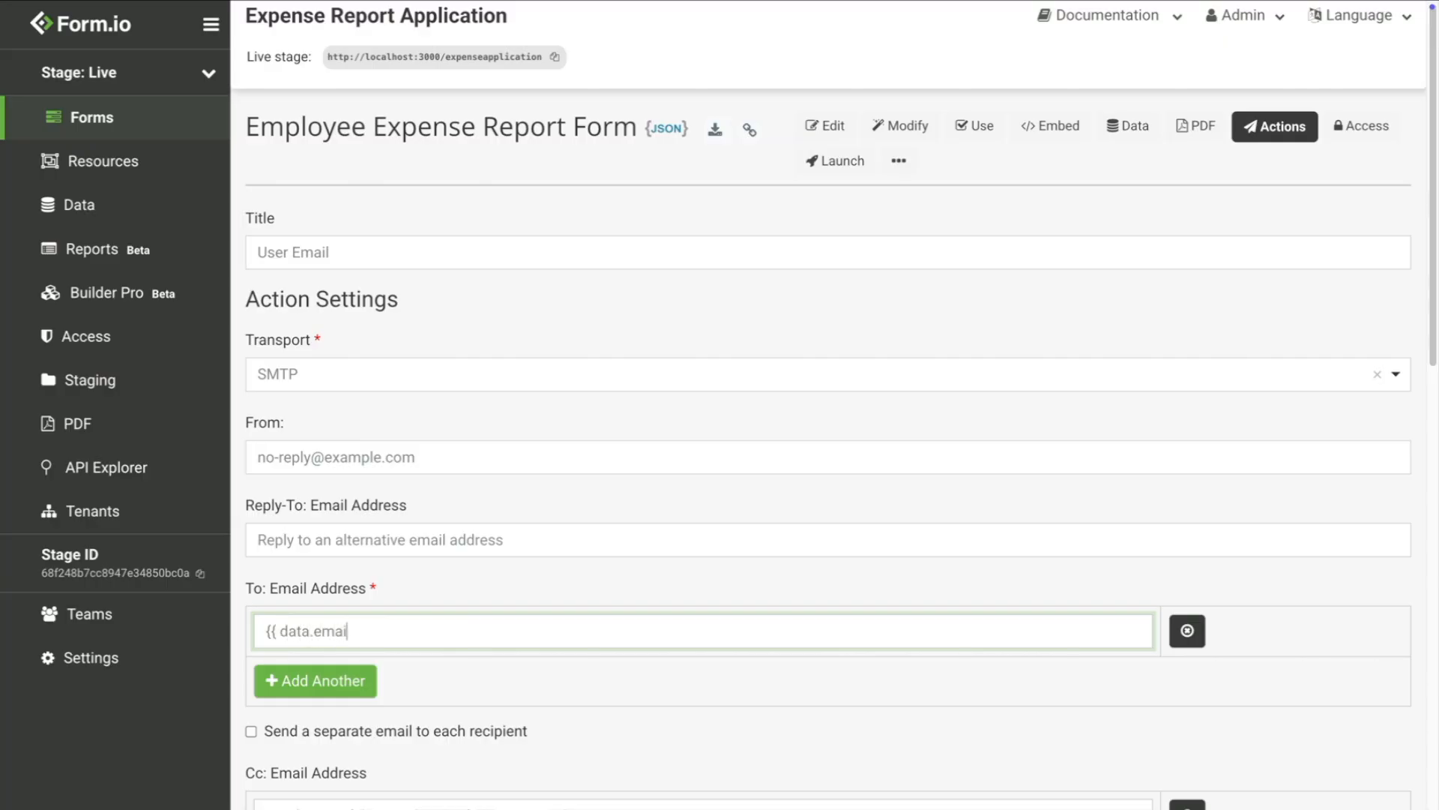
{"action": "type", "text": " }}"}
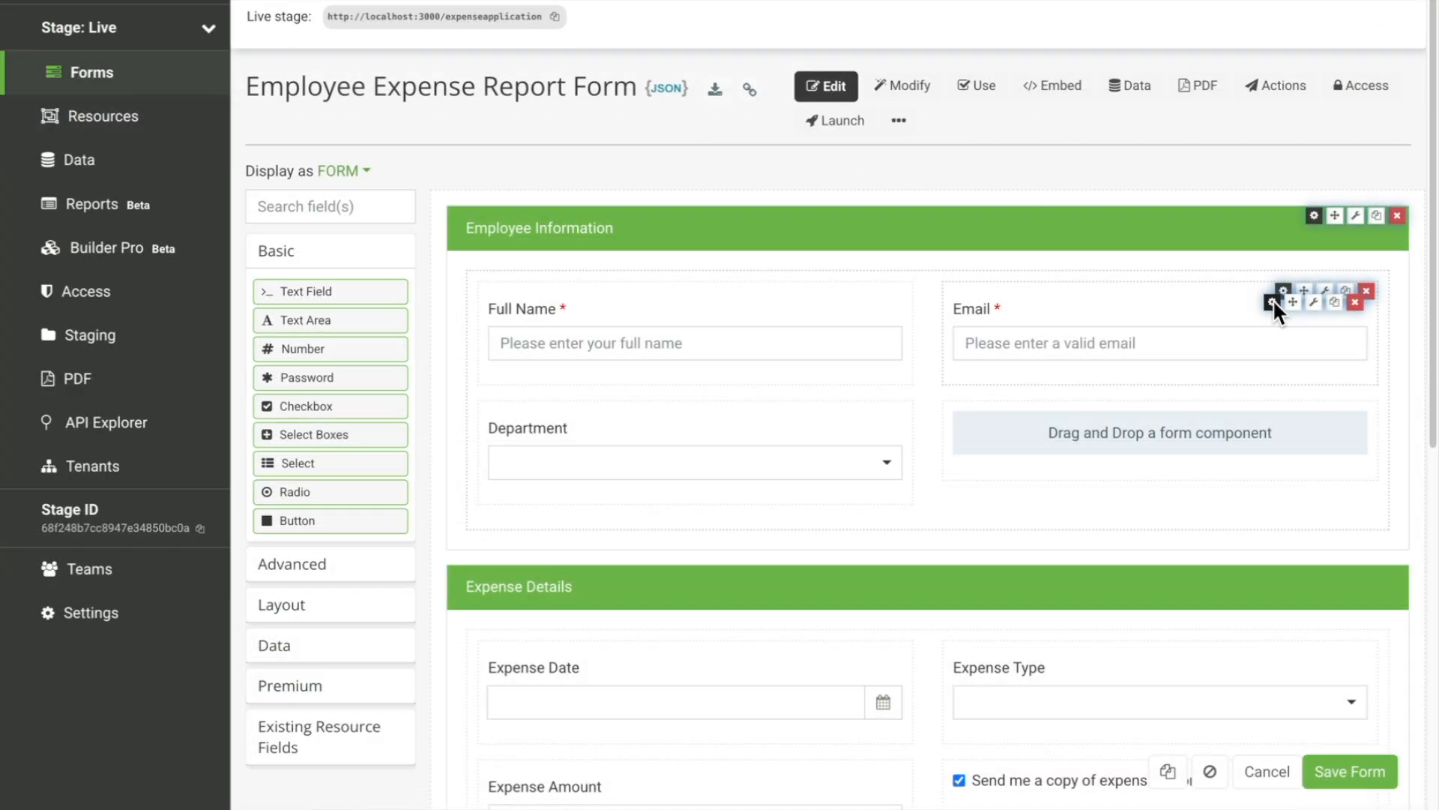
{"action": "left_click", "coordinate": [1272, 301]}
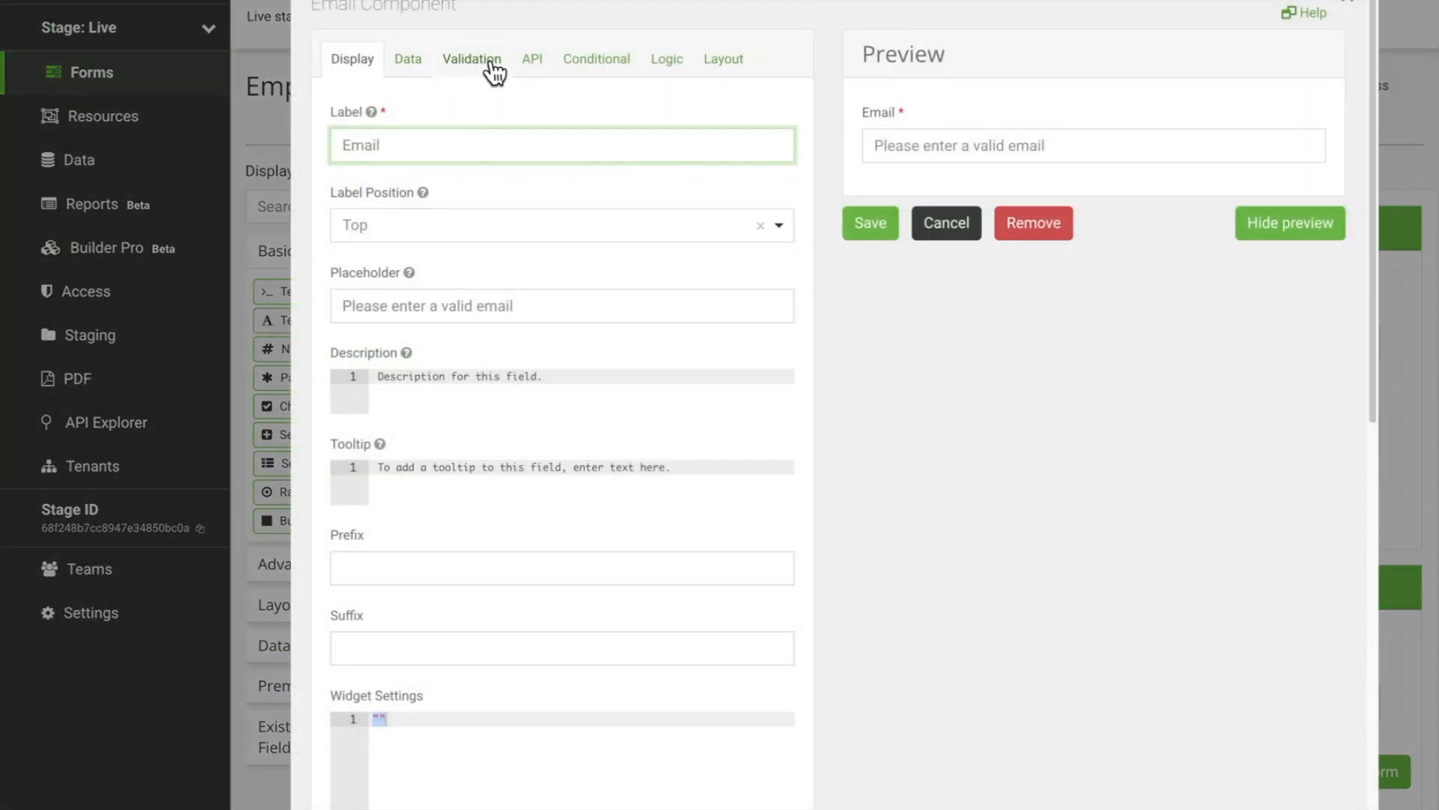
{"action": "left_click", "coordinate": [536, 62]}
{"action": "left_click_drag", "start_coordinate": [454, 141], "coordinate": [336, 136]}
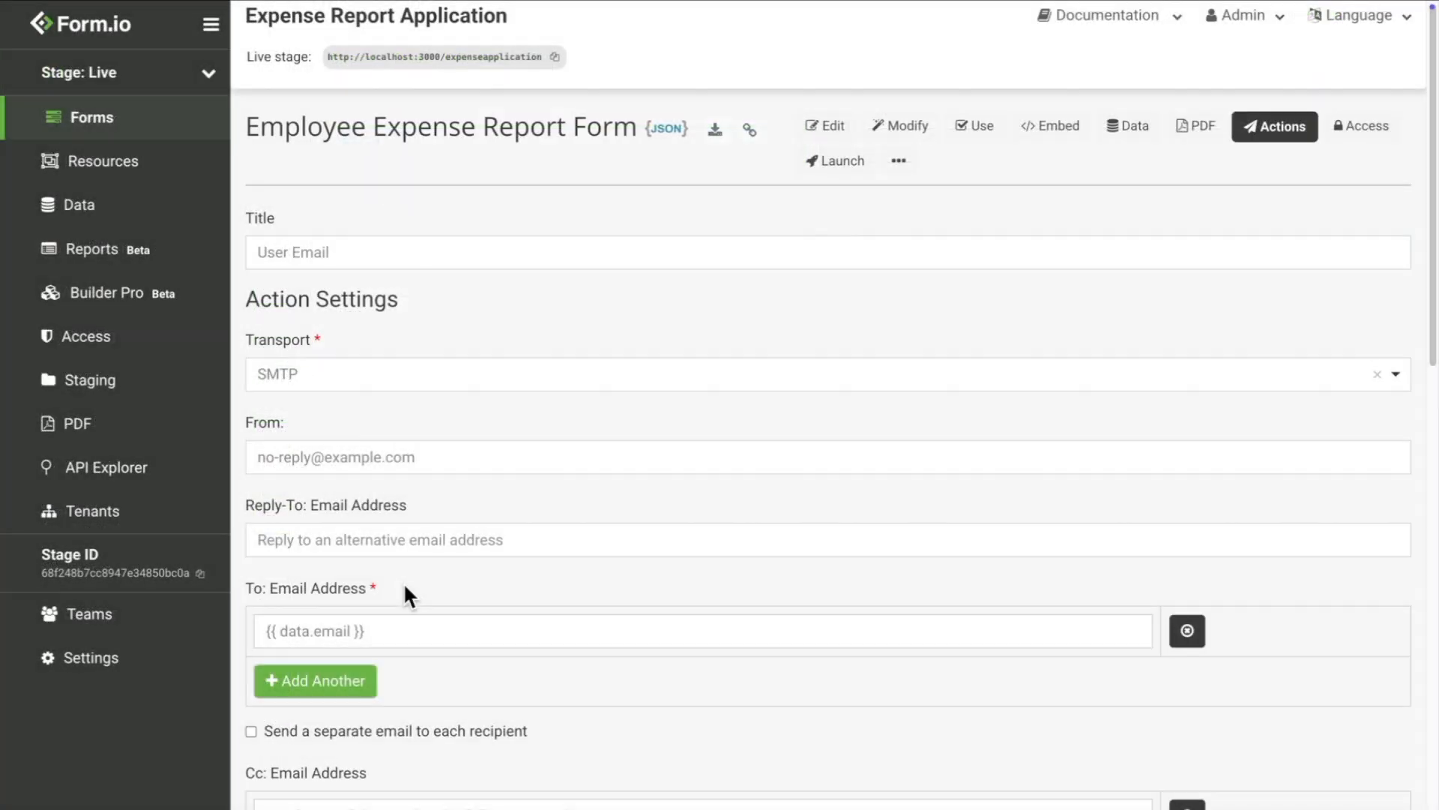
Step: Add 'Hi {{ data.name }},' and a thank-you line for the expense report above the submission summary
{"action": "scroll", "coordinate": [405, 587], "scroll_direction": "down", "scroll_amount": 7}
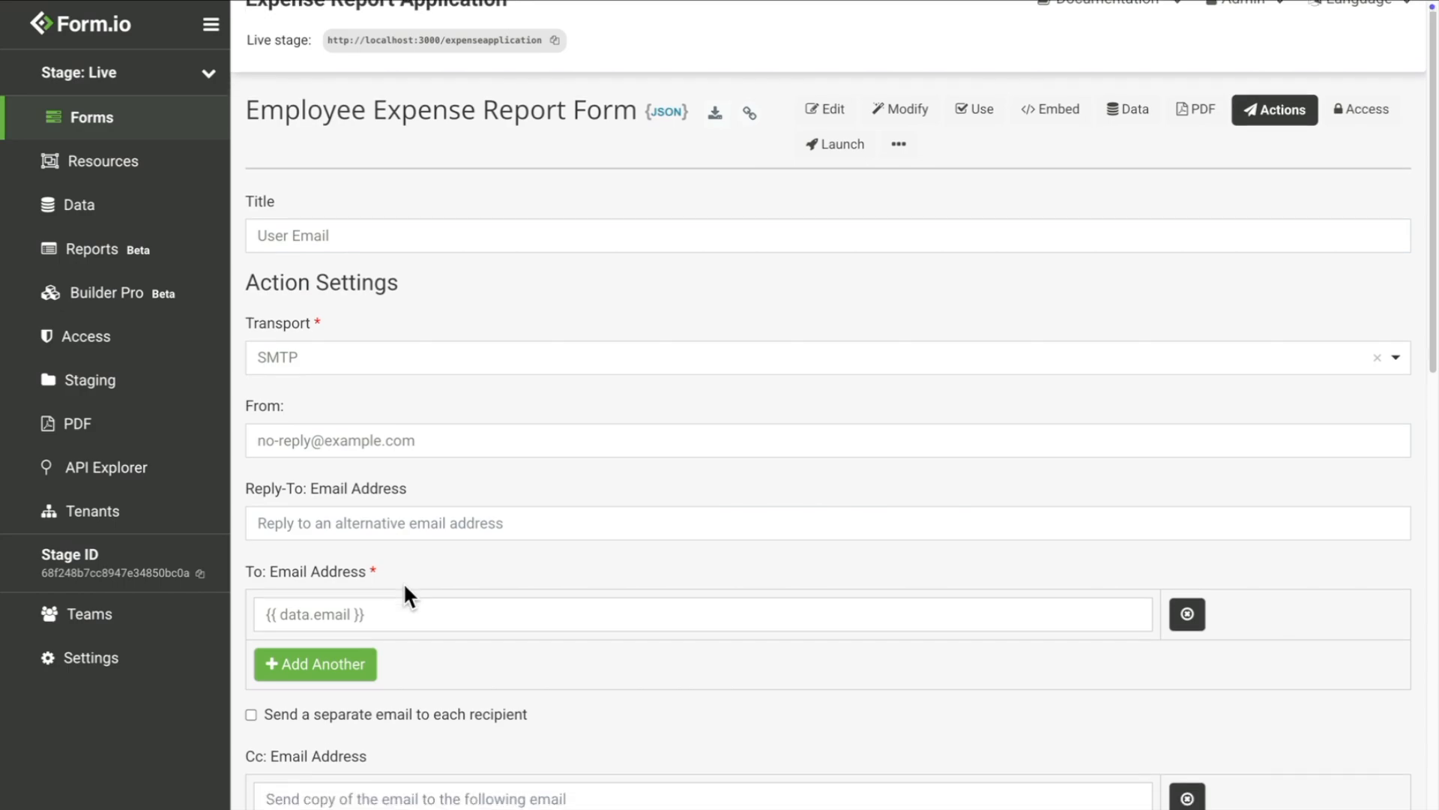
{"action": "scroll", "coordinate": [403, 582], "scroll_direction": "down", "scroll_amount": 2}
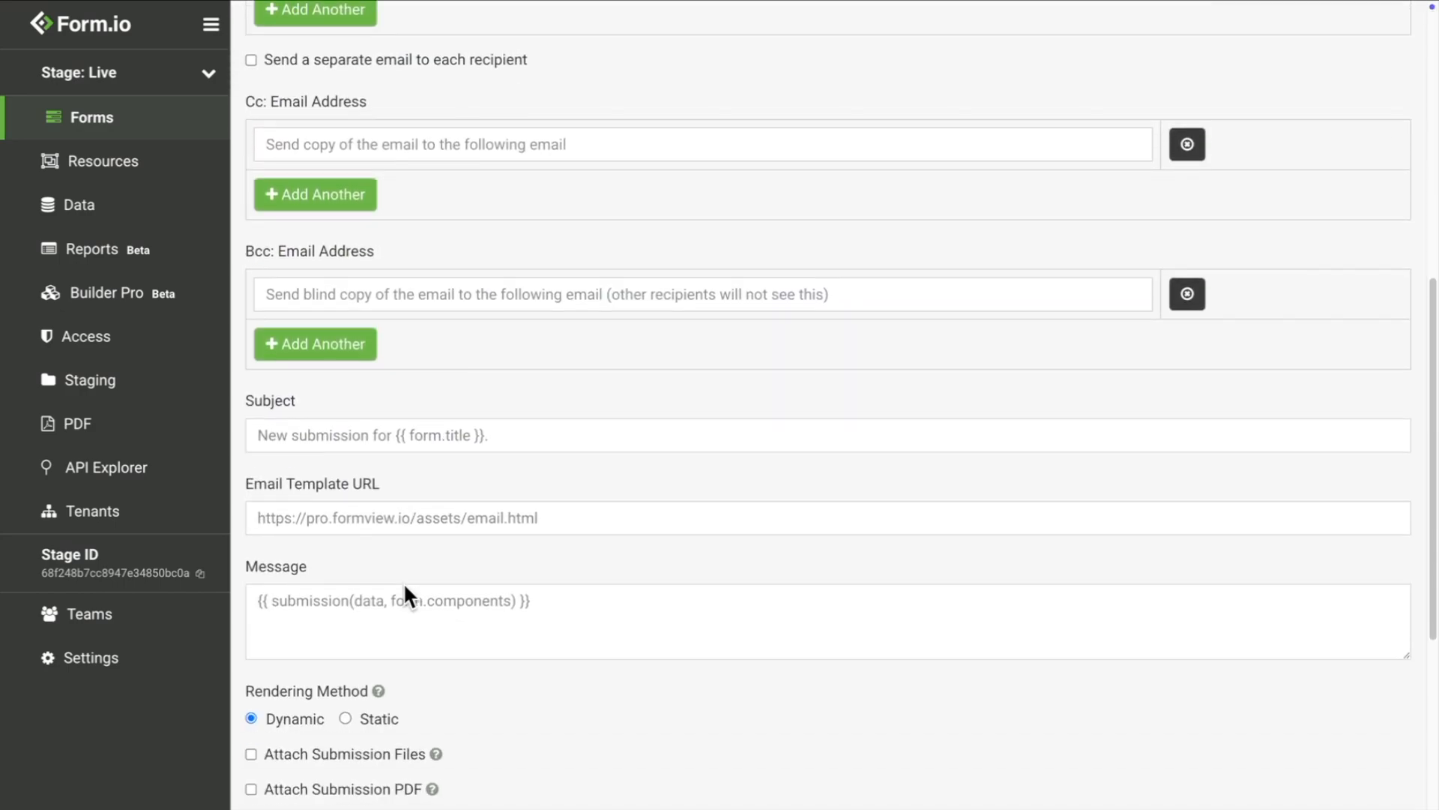
{"action": "left_click", "coordinate": [254, 604]}
{"action": "key", "text": "Return"}
{"action": "key", "text": "Return"}
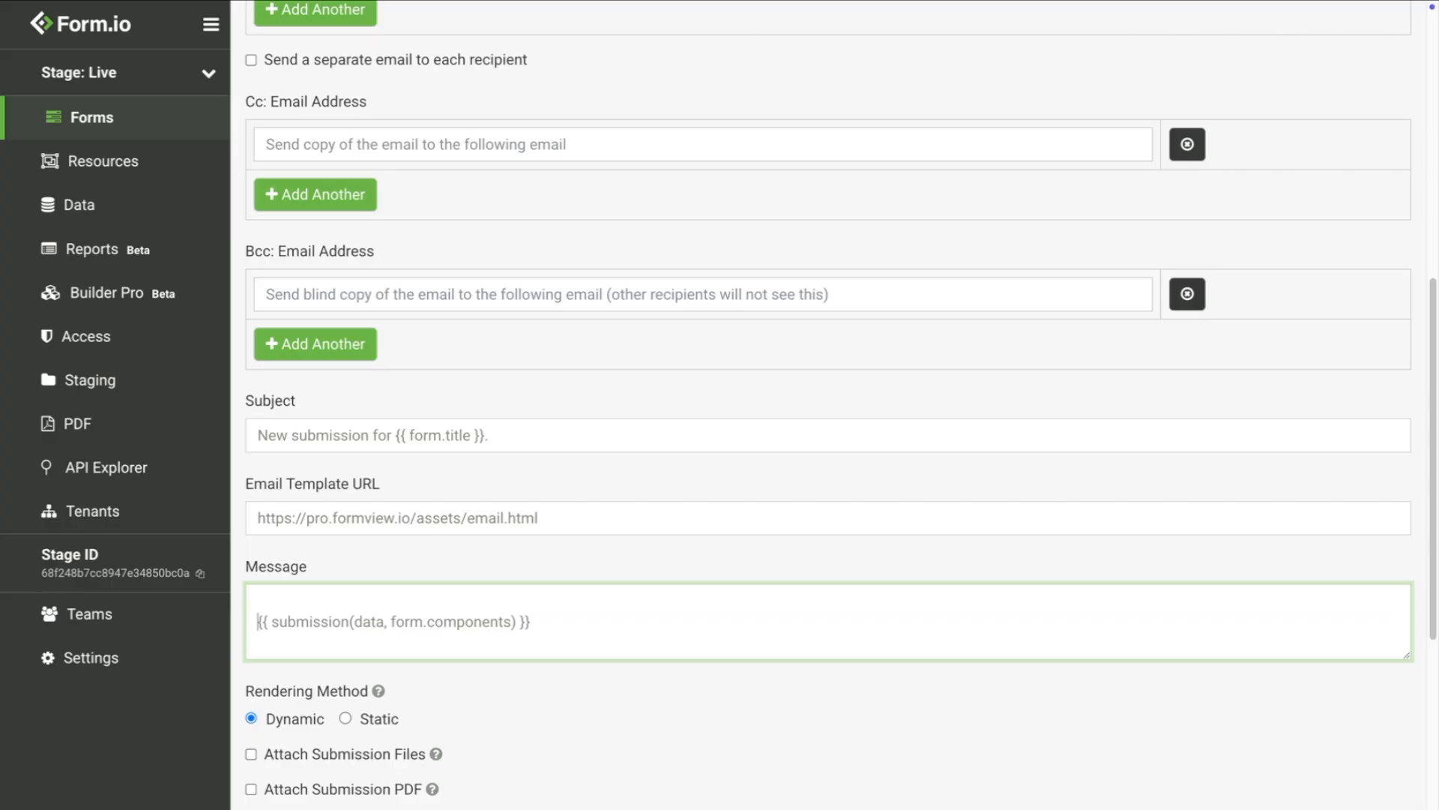
{"action": "key", "text": "Up"}
{"action": "key", "text": "Up"}
{"action": "type", "text": "Hi {{ data.name }},"}
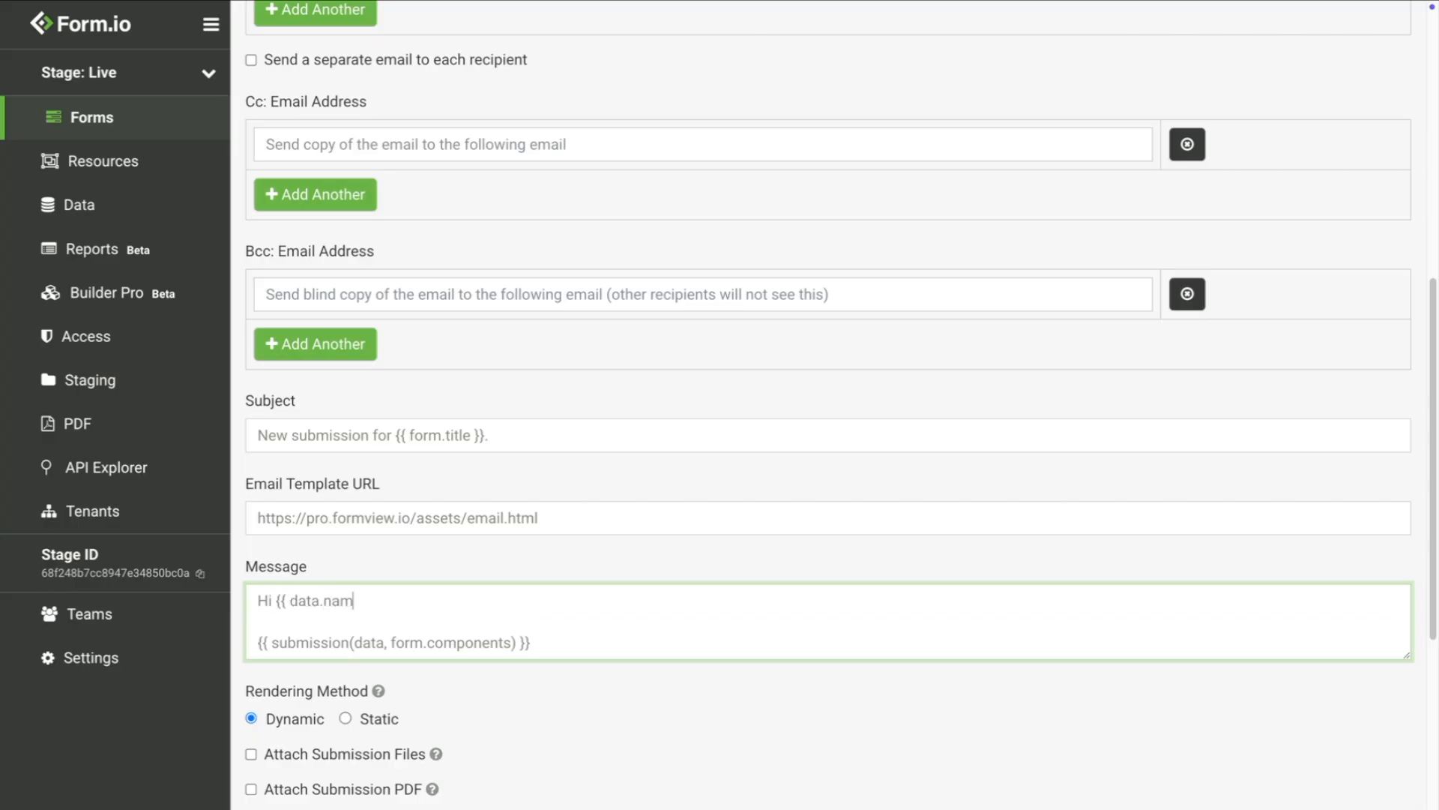
{"action": "key", "text": "Return"}
{"action": "key", "text": "Return"}
{"action": "type", "text": "Thank you for submitting "}
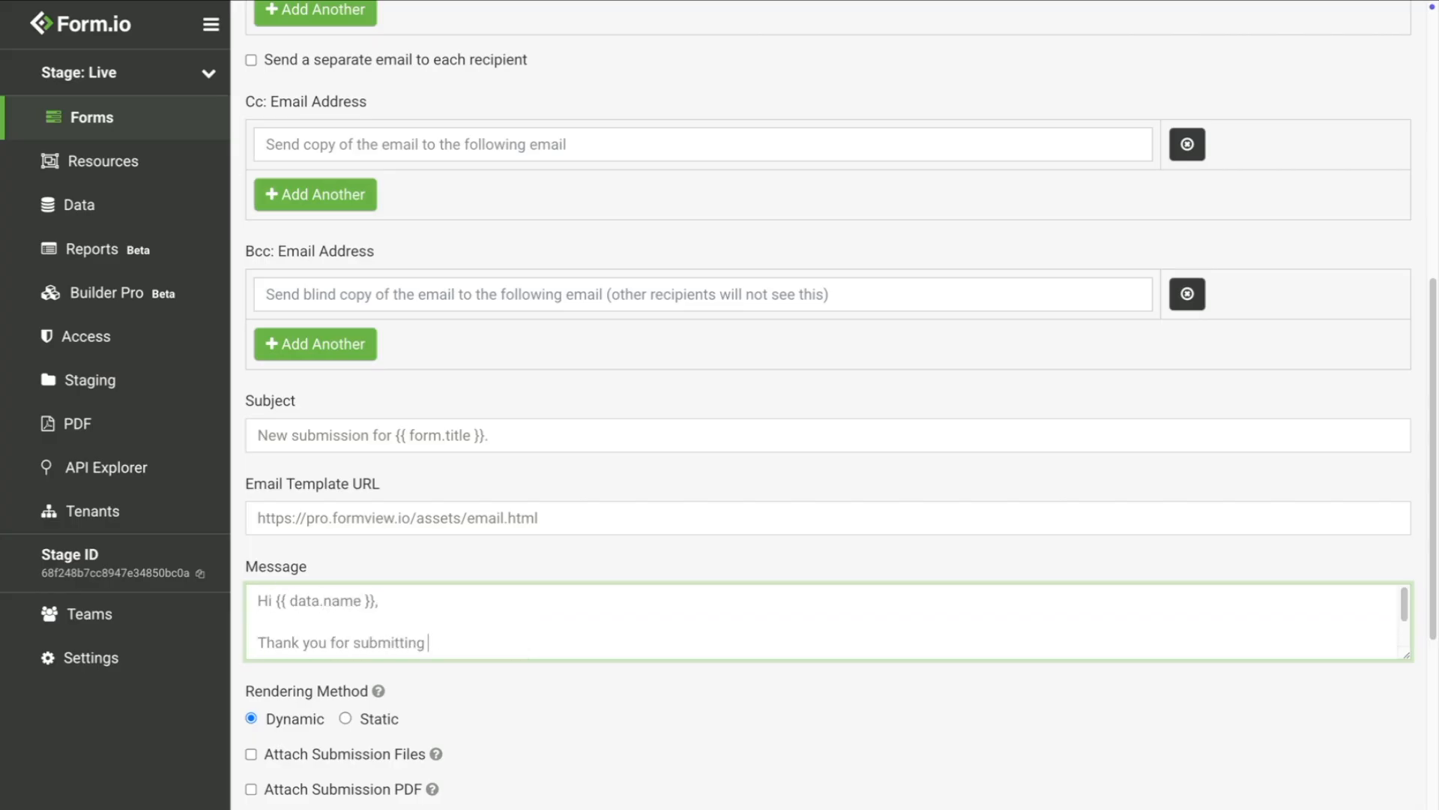
{"action": "type", "text": "your expense report. Your information is being reviewed."}
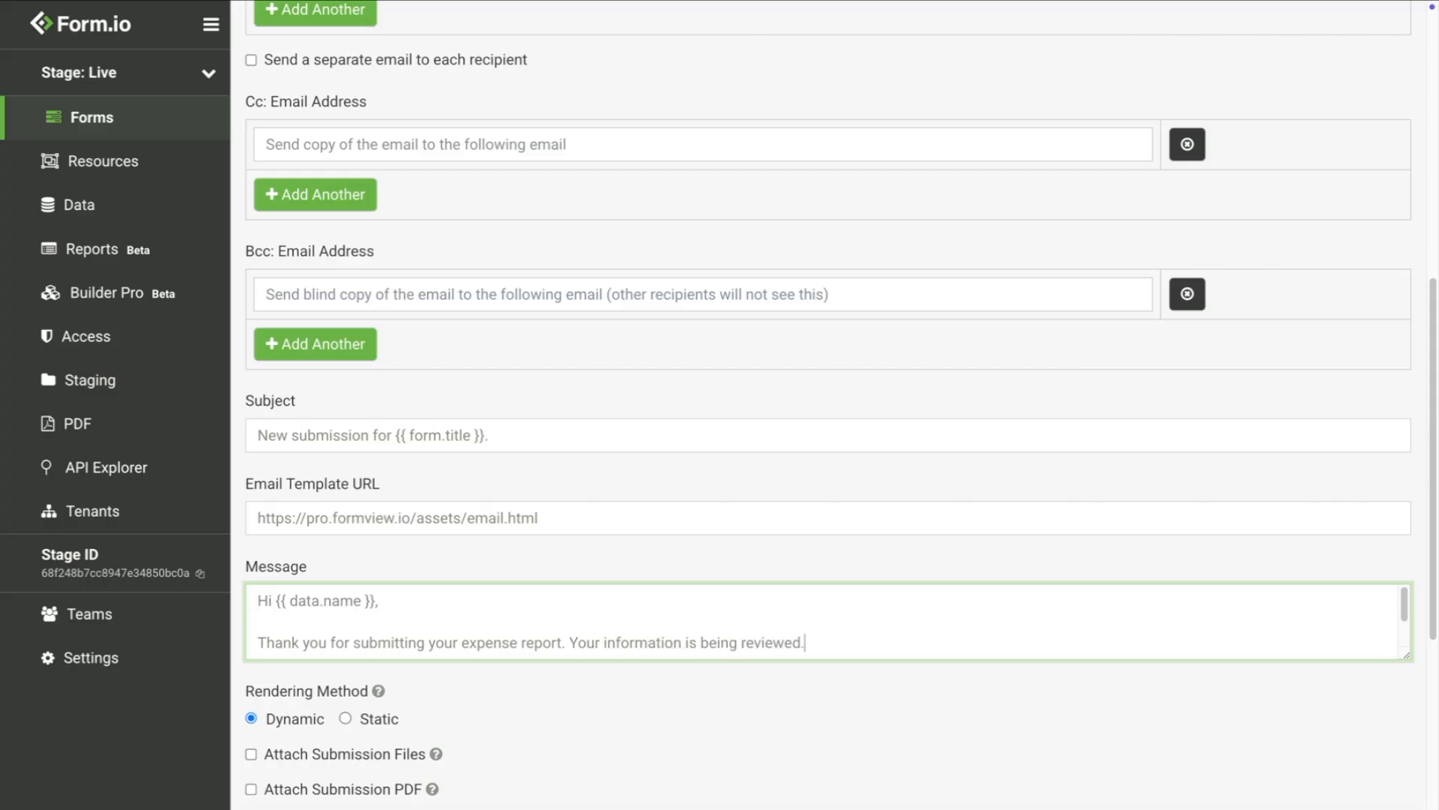
Step: Sign off the message below the summary with 'Best Regards, Acme Corp'
{"action": "left_click", "coordinate": [533, 633]}
{"action": "key", "text": "Return"}
{"action": "key", "text": "Return"}
{"action": "type", "text": "Best Regards,"}
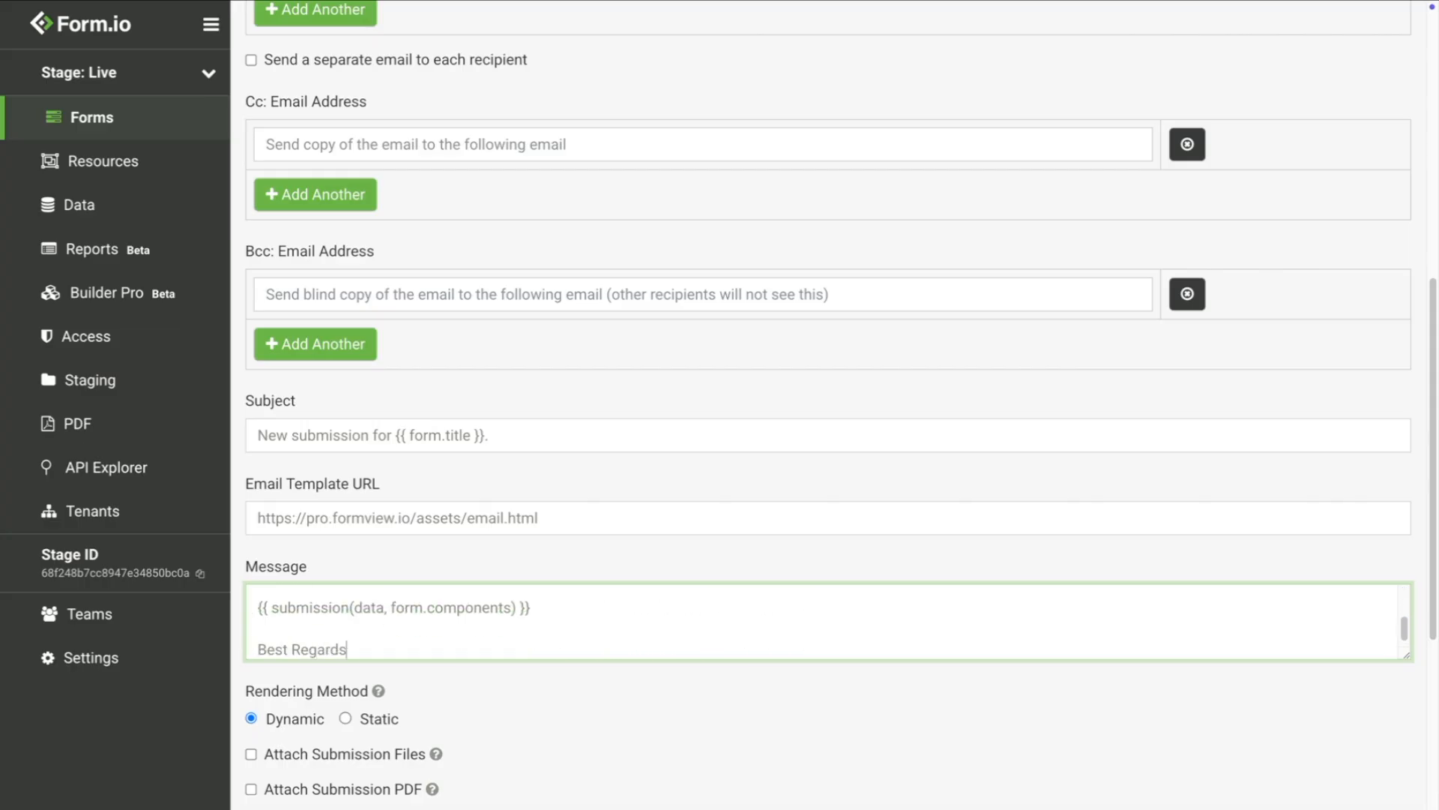
{"action": "key", "text": "Return"}
{"action": "type", "text": "Acme Corp"}
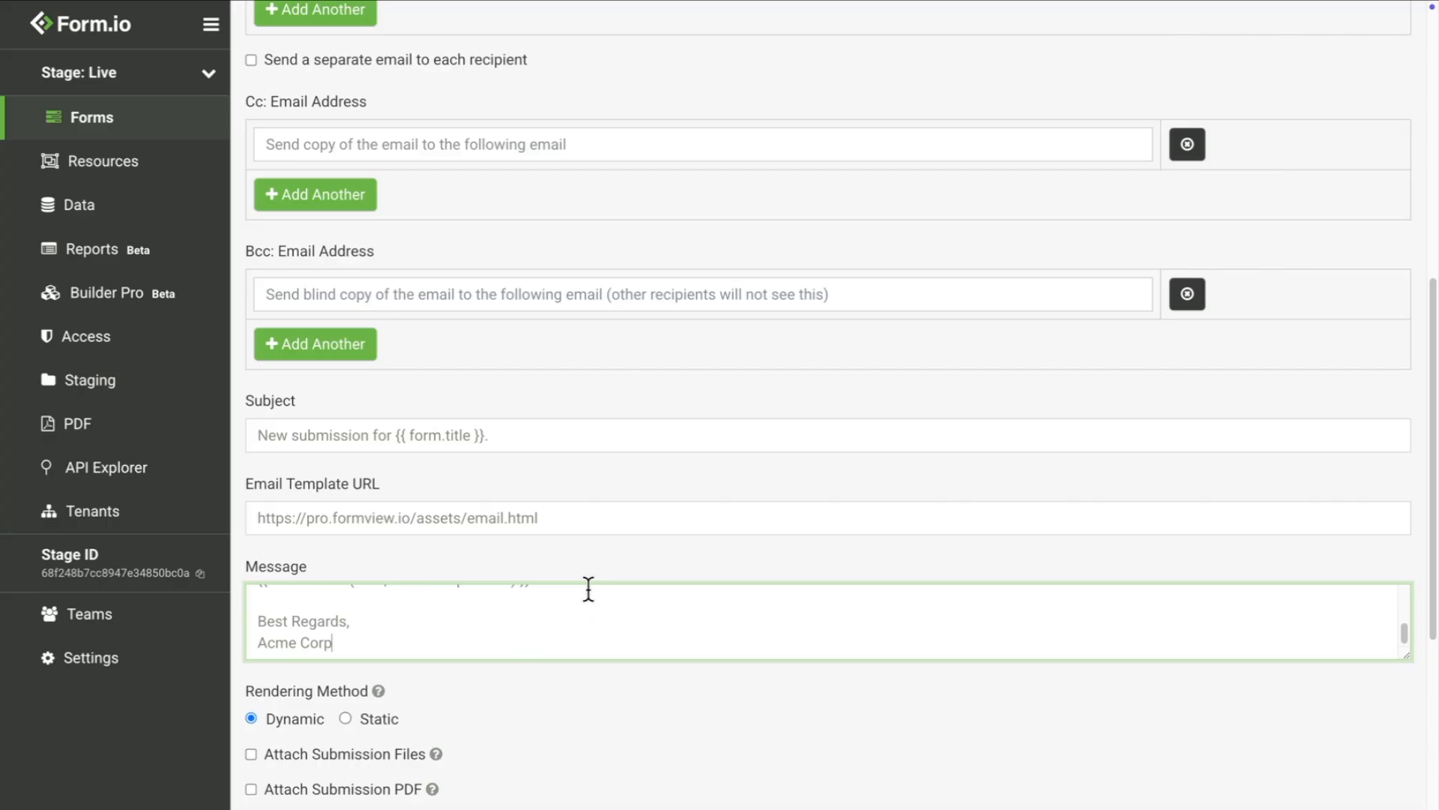
{"action": "scroll", "coordinate": [588, 589], "scroll_direction": "down", "scroll_amount": 8}
Step: Set the action to run when all conditions are met and add a condition
{"action": "left_click", "coordinate": [532, 576]}
{"action": "left_click", "coordinate": [464, 634]}
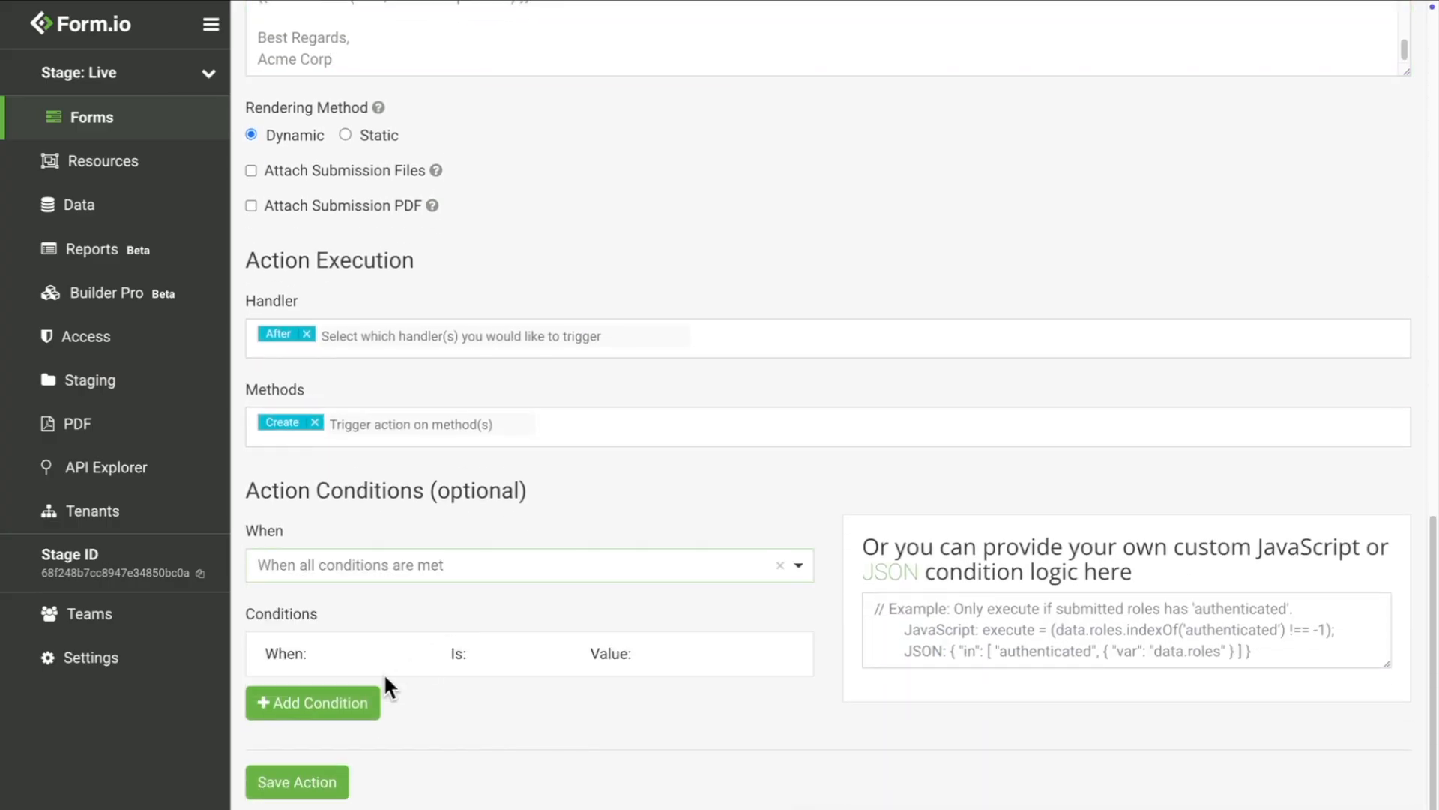
{"action": "left_click", "coordinate": [355, 694]}
{"action": "scroll", "coordinate": [356, 686], "scroll_direction": "down", "scroll_amount": 2}
Step: Make the condition sendACopyOfExpenseReport Is Equal To Checked, then save it and the User Email action
{"action": "left_click", "coordinate": [376, 609]}
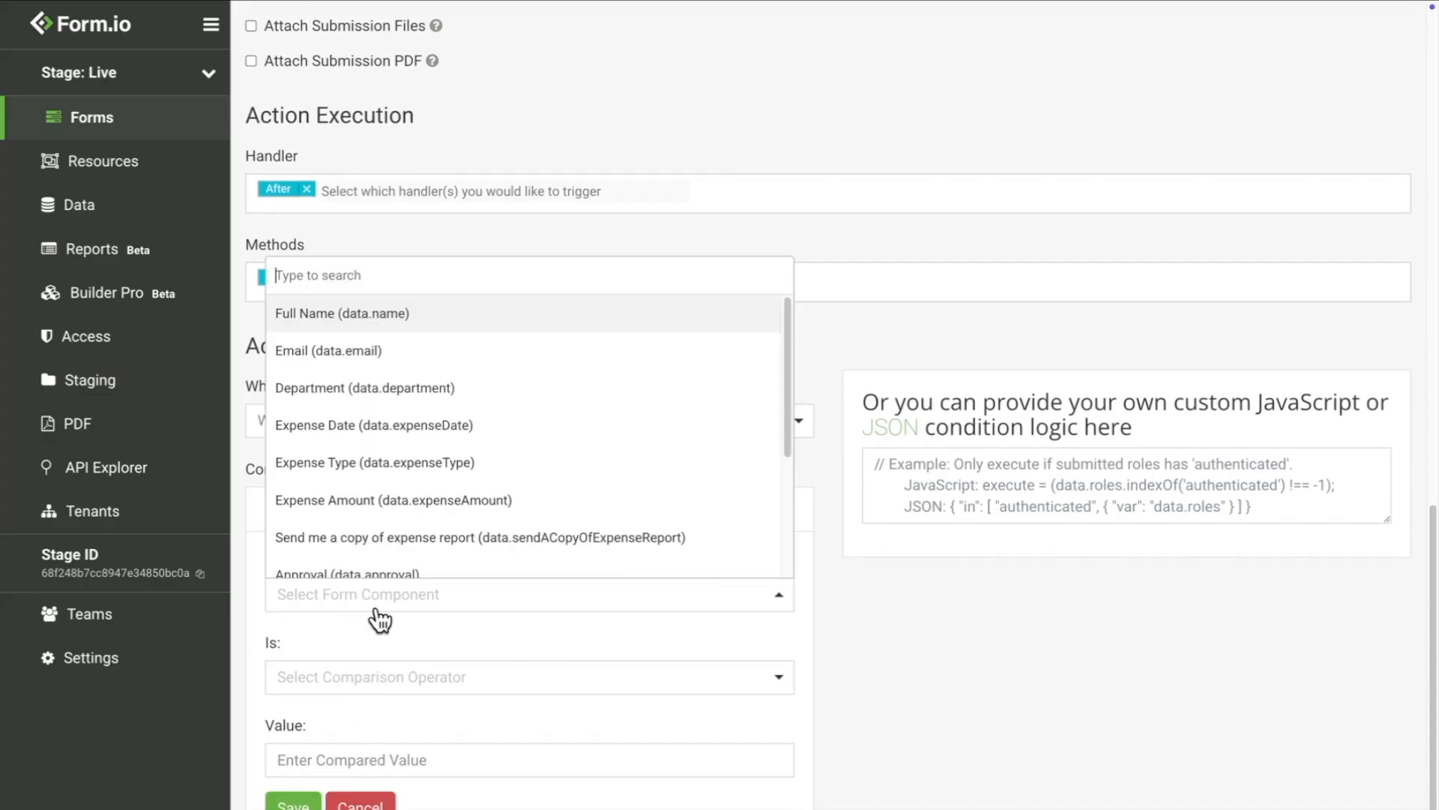
{"action": "left_click", "coordinate": [406, 543]}
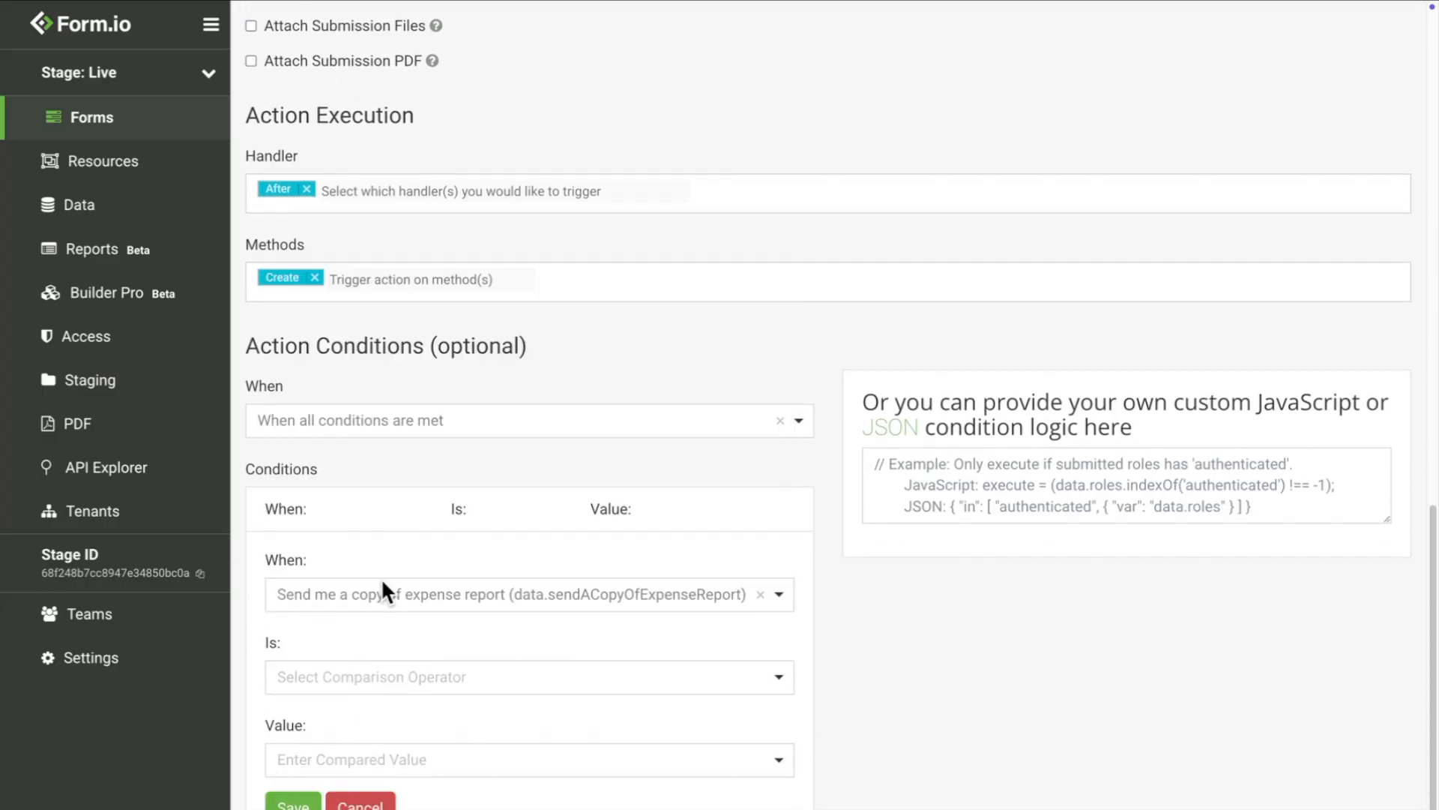
{"action": "left_click", "coordinate": [352, 683]}
{"action": "left_click", "coordinate": [342, 748]}
{"action": "left_click", "coordinate": [339, 757]}
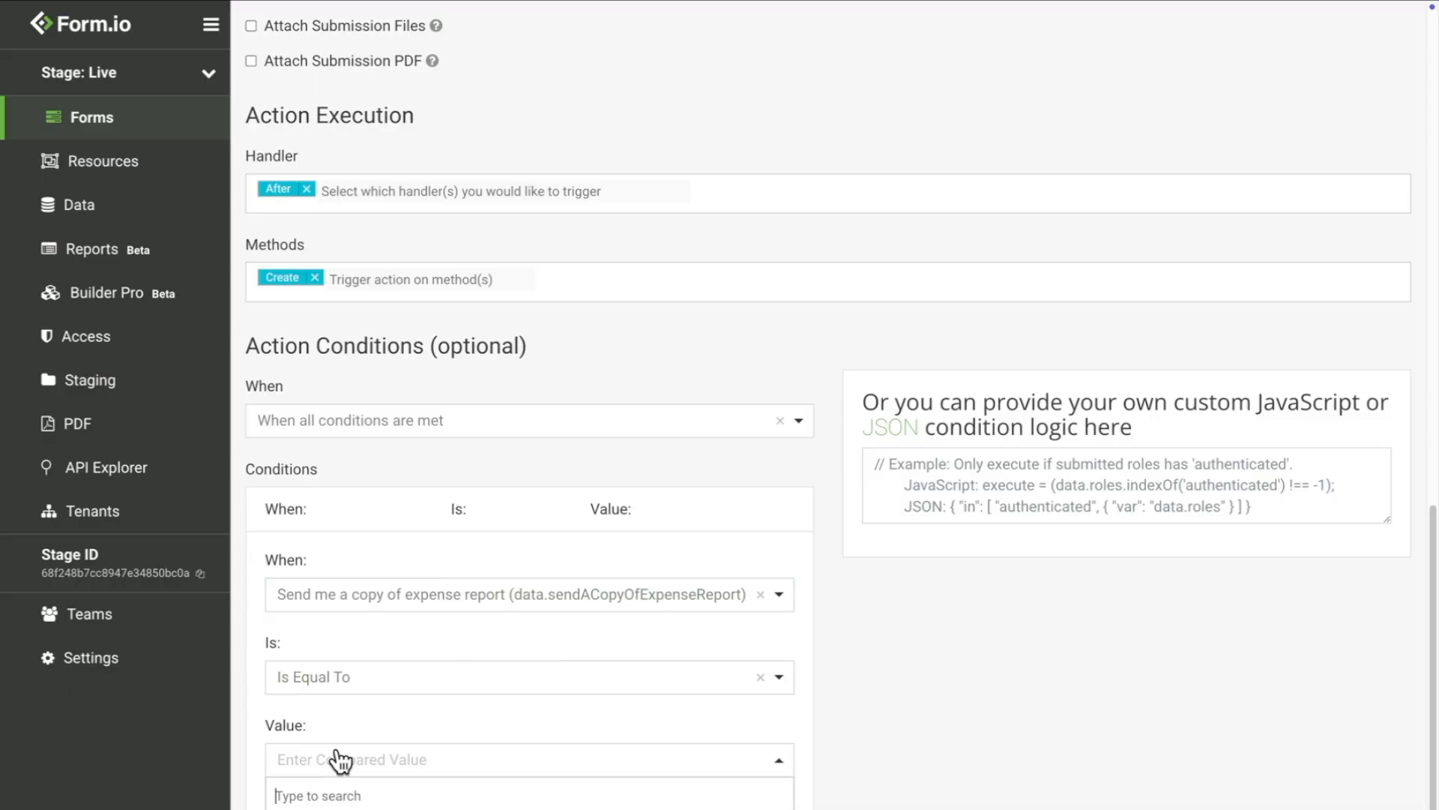
{"action": "left_click", "coordinate": [333, 807]}
{"action": "scroll", "coordinate": [330, 795], "scroll_direction": "down", "scroll_amount": 1}
{"action": "left_click", "coordinate": [296, 733]}
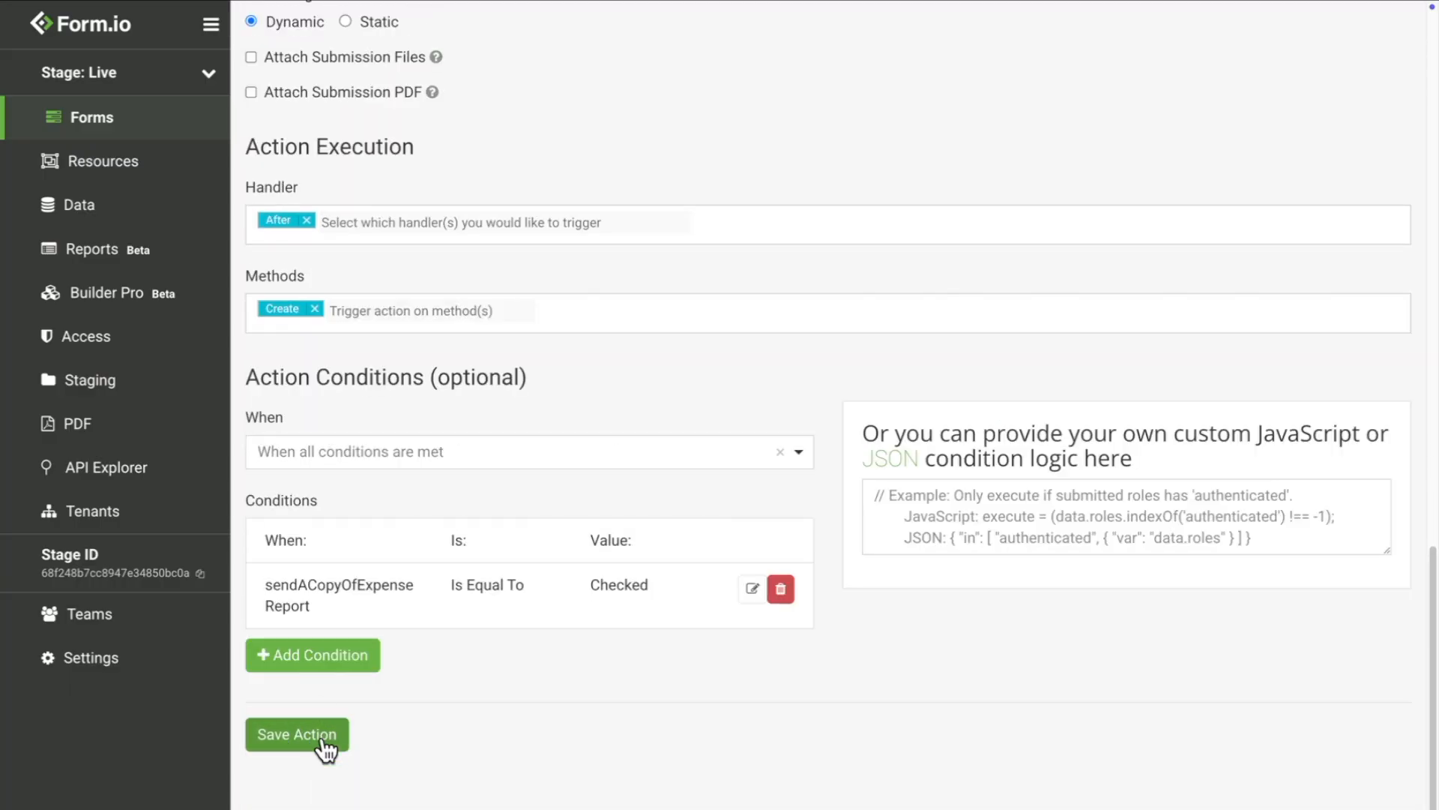
{"action": "left_click", "coordinate": [325, 742]}
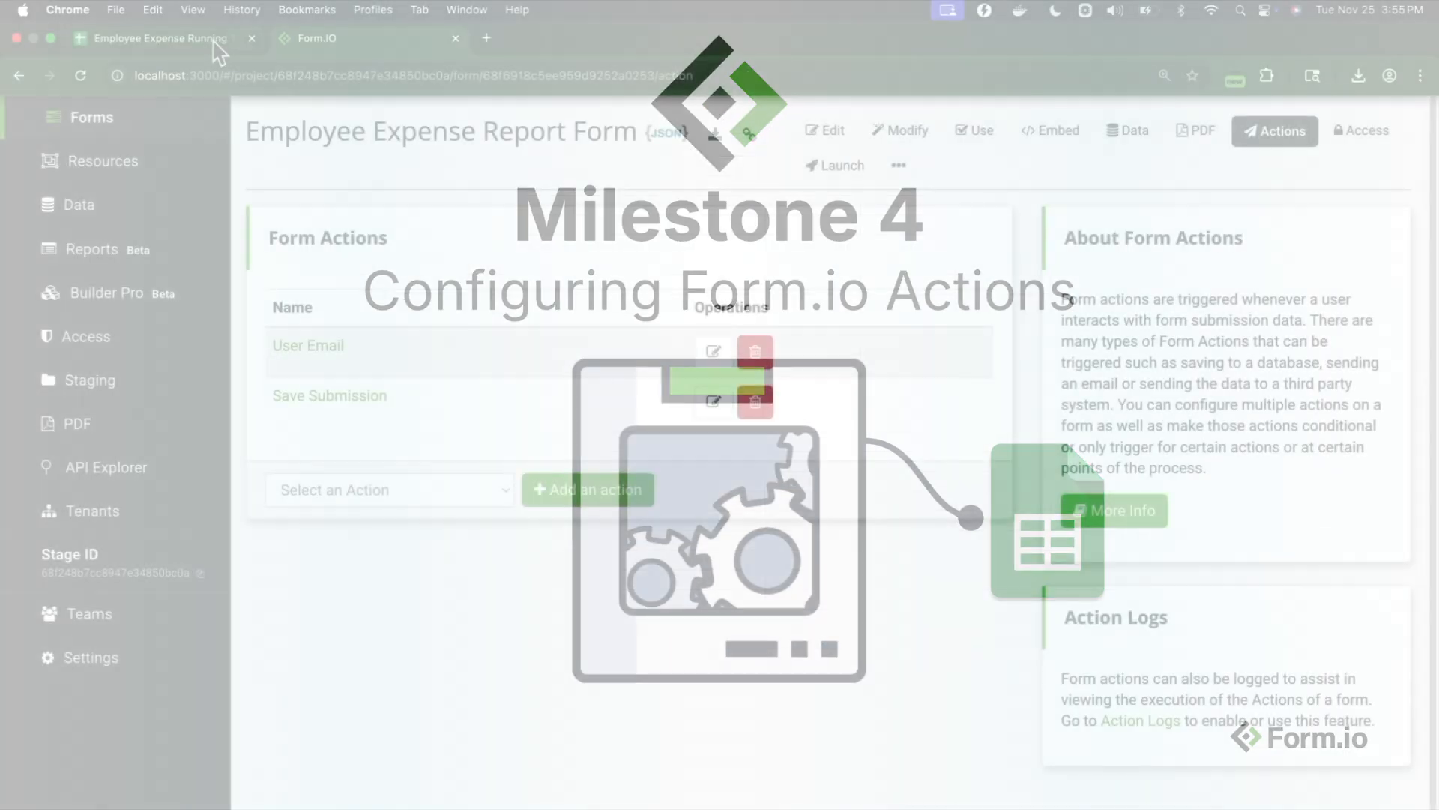
Step: Switch to the Employee Expense Running Total spreadsheet in Google Sheets
{"action": "left_click", "coordinate": [213, 39]}
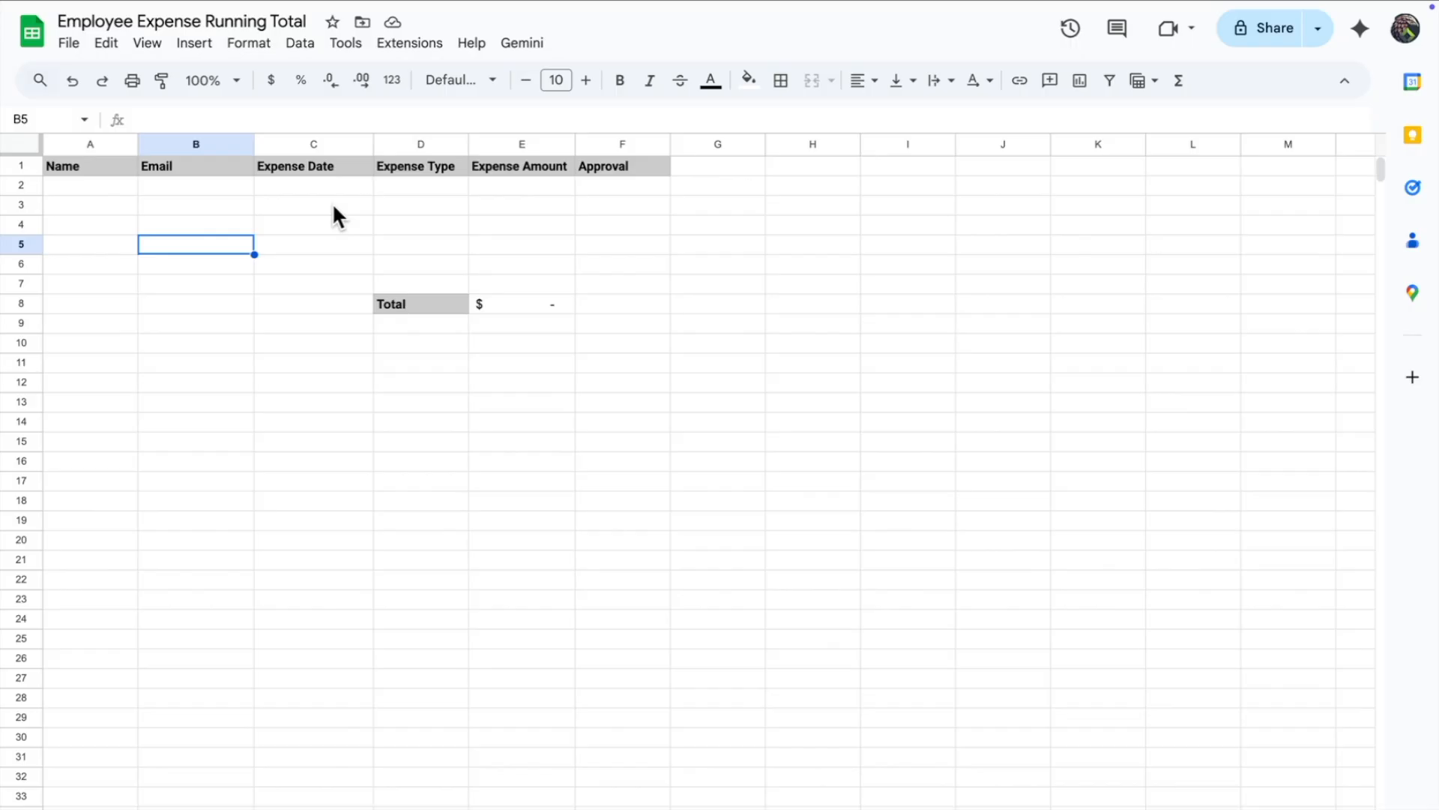
Step: Add a Google Sheets (Premium) action to the form and title it 'Expense Report'
{"action": "left_click", "coordinate": [355, 38]}
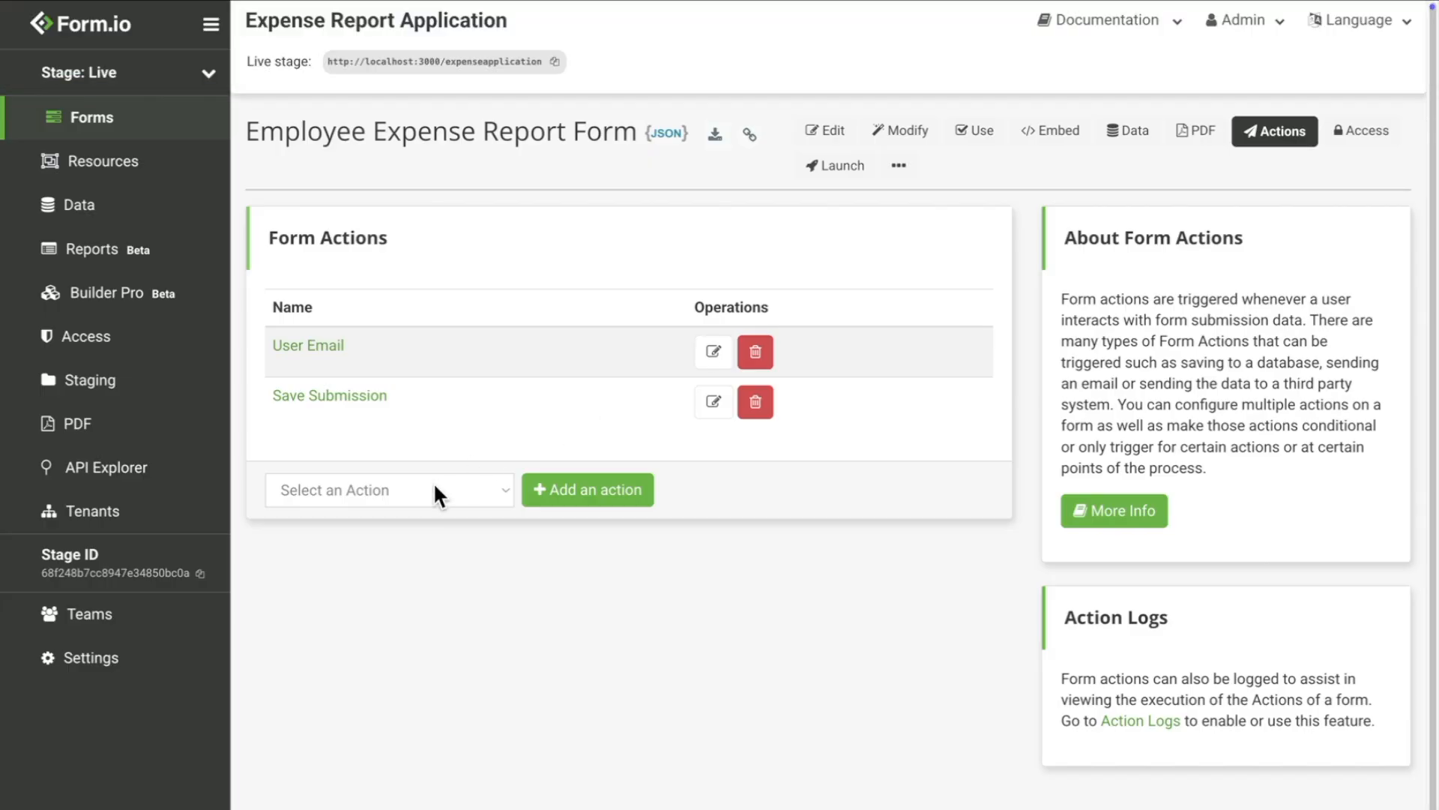
{"action": "left_click", "coordinate": [433, 489]}
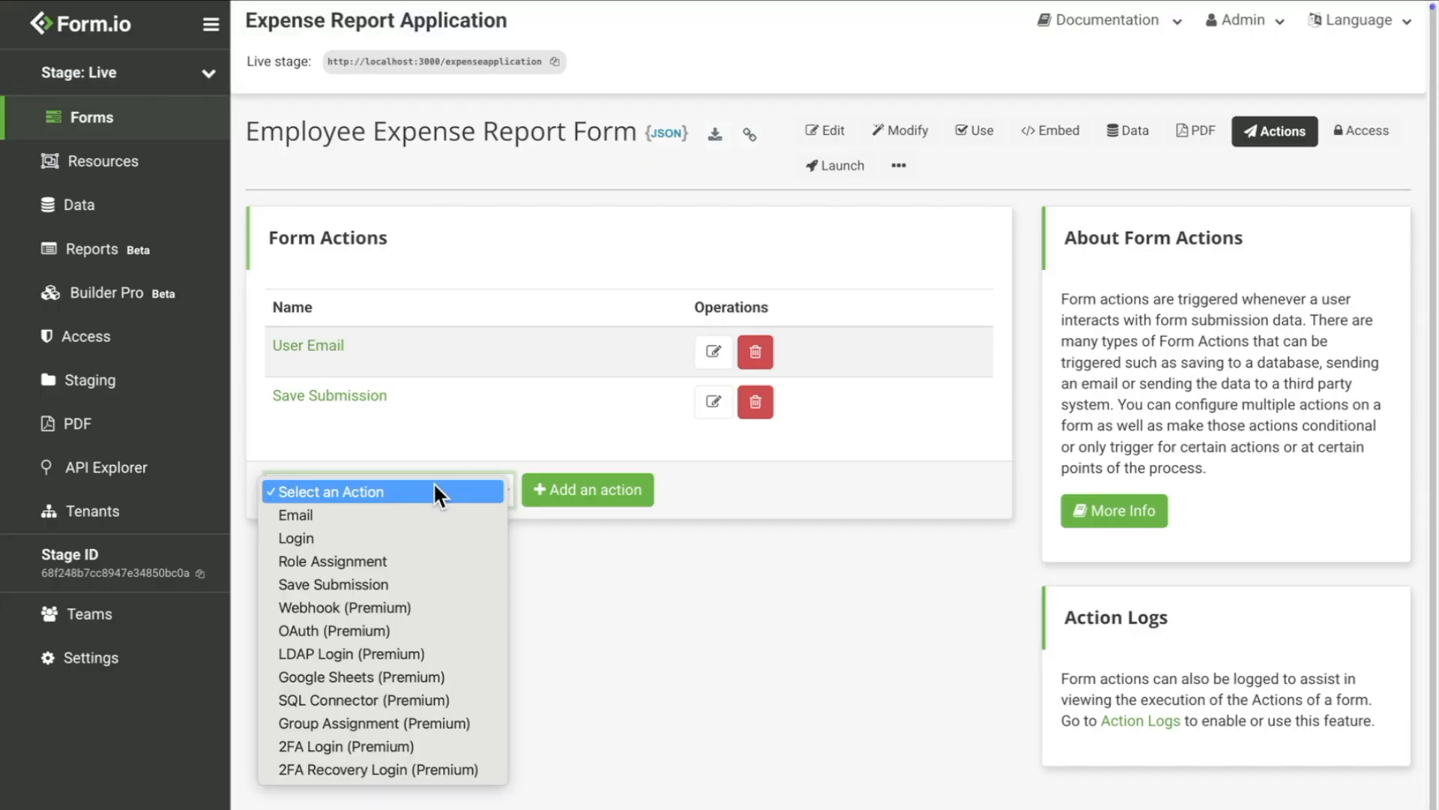
{"action": "left_click", "coordinate": [398, 676]}
{"action": "left_click", "coordinate": [592, 491]}
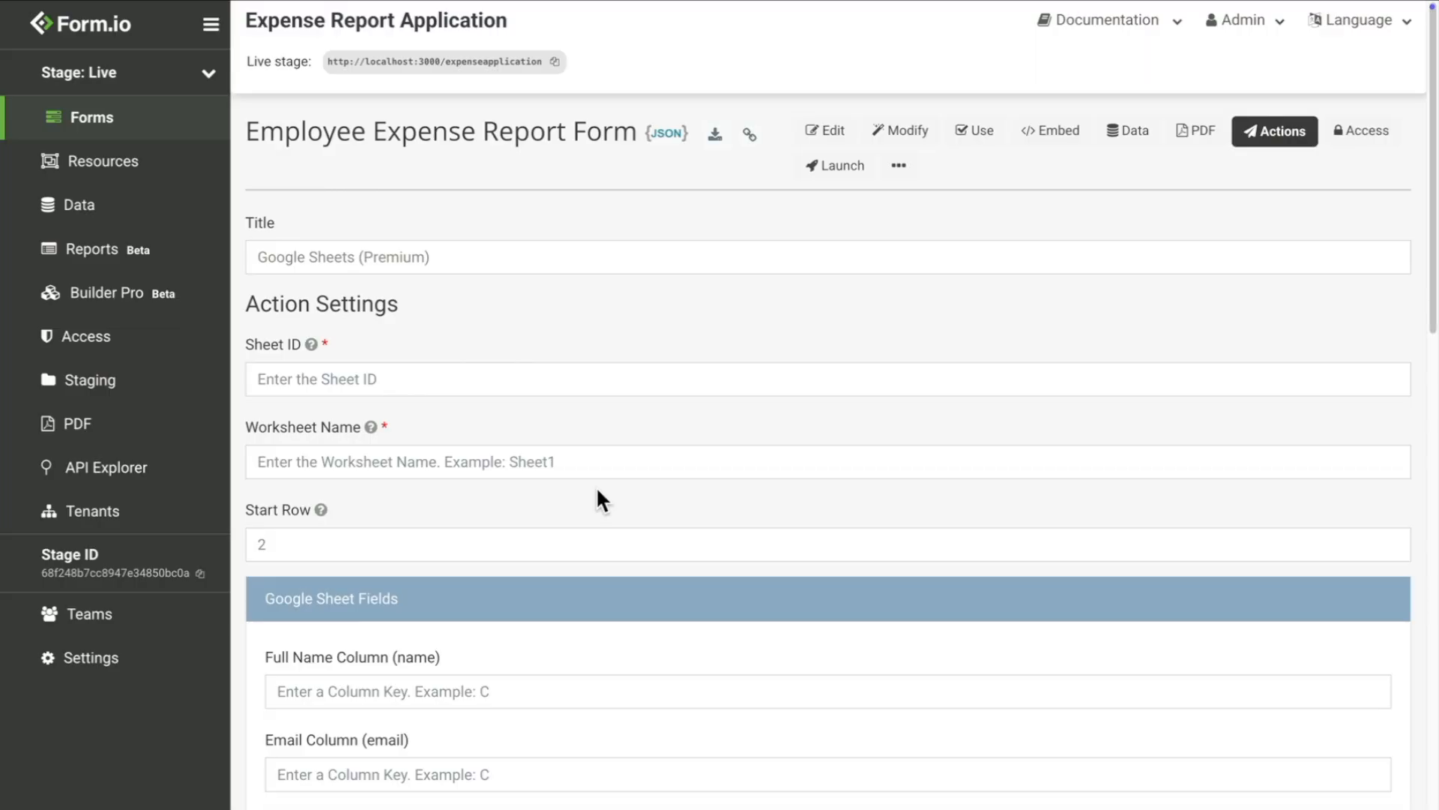
{"action": "left_click", "coordinate": [258, 257]}
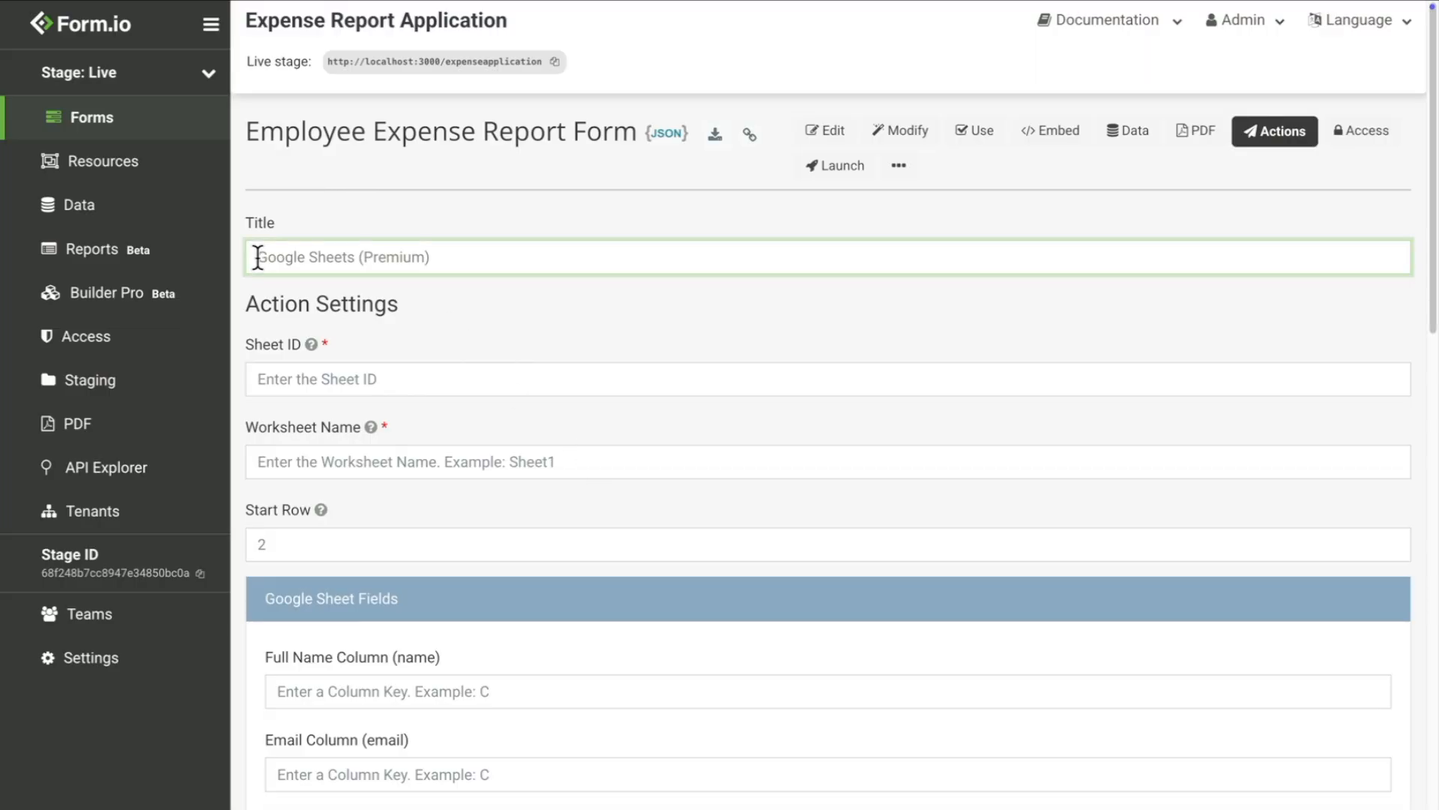
{"action": "type", "text": "Expense Repor"}
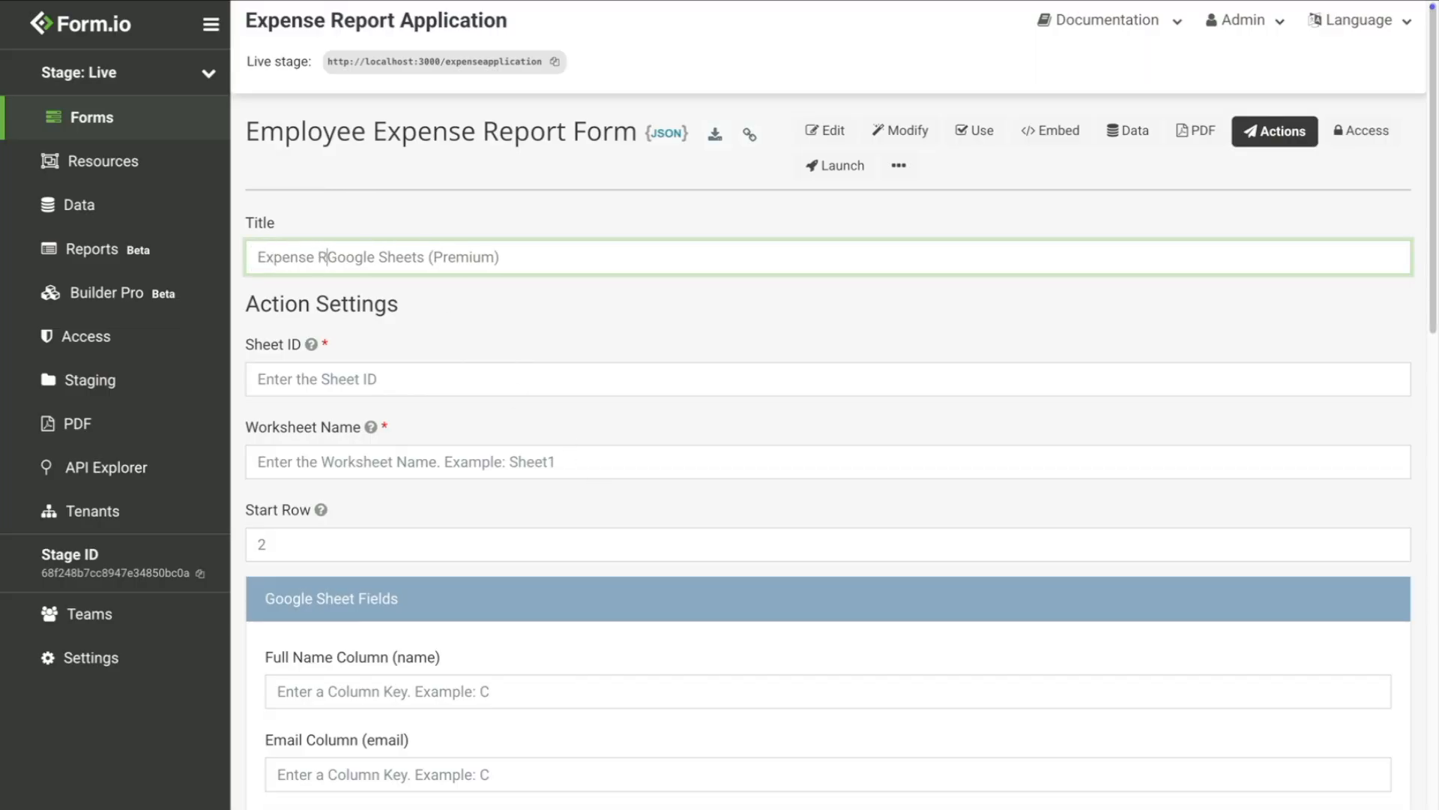
{"action": "type", "text": "t"}
Step: Copy the spreadsheet ID from the Google Sheets address into the action's Sheet ID field
{"action": "mouse_move", "coordinate": [443, 8]}
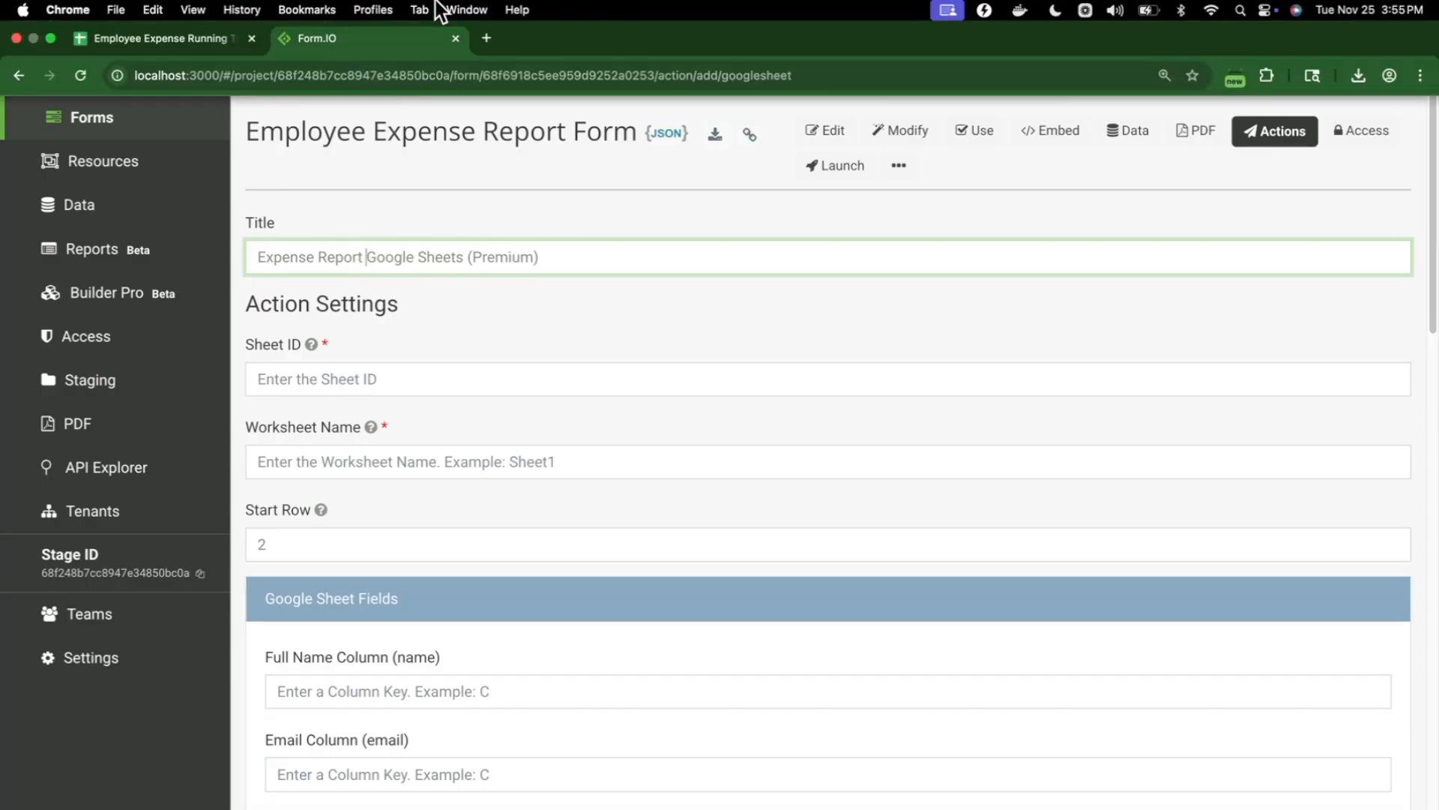
{"action": "left_click", "coordinate": [192, 50]}
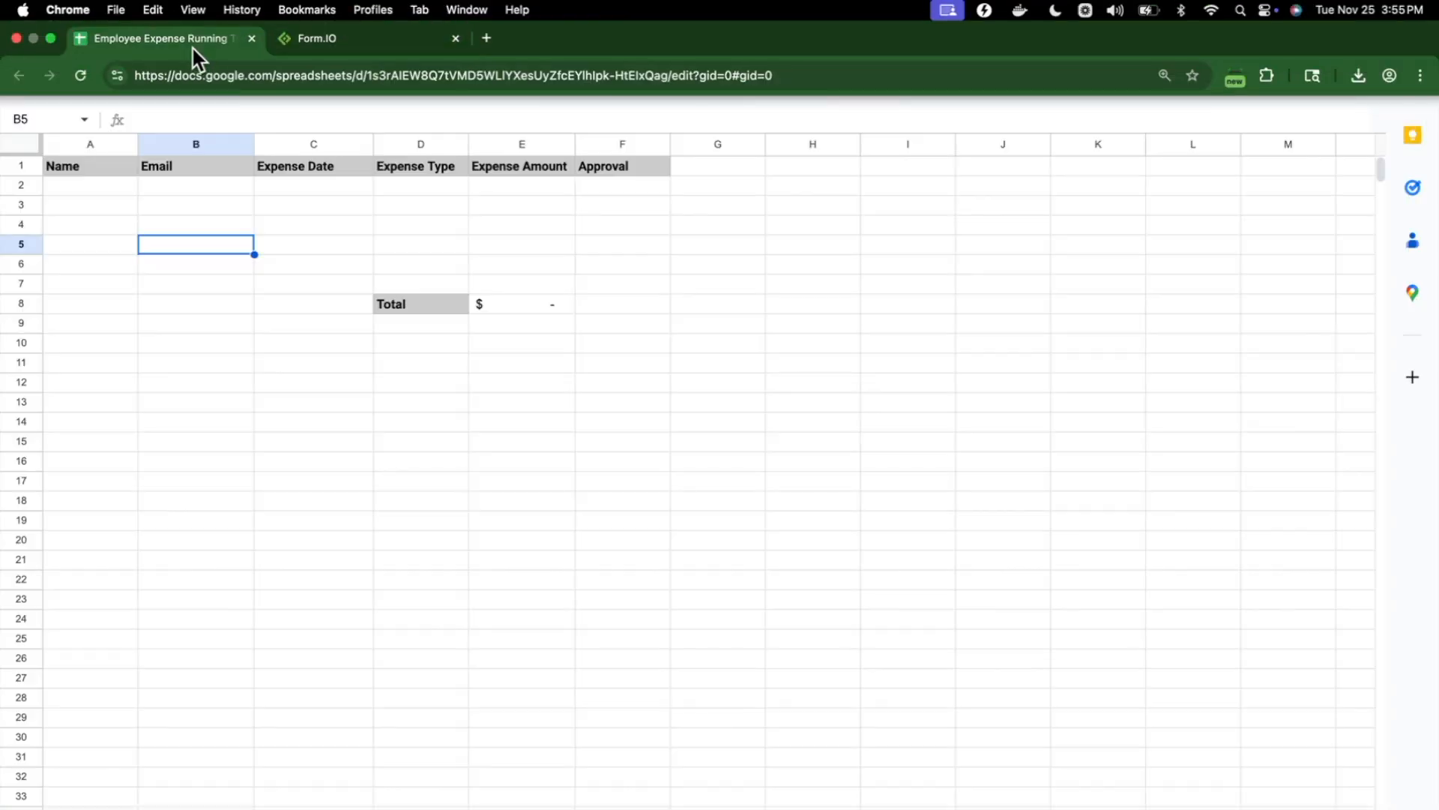
{"action": "left_click", "coordinate": [371, 75]}
{"action": "left_click", "coordinate": [379, 75]}
{"action": "left_click_drag", "start_coordinate": [378, 75], "coordinate": [677, 79]}
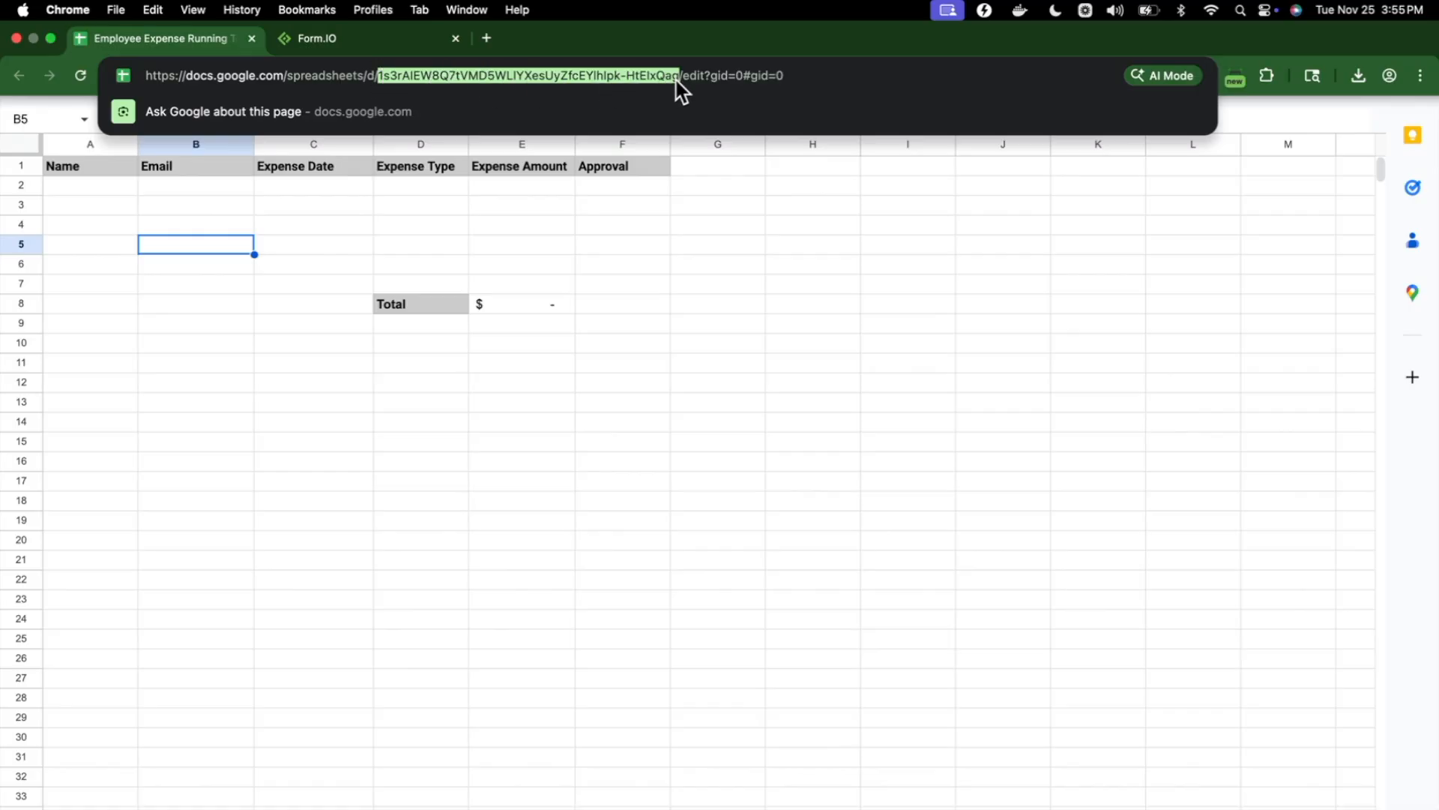
{"action": "left_click", "coordinate": [311, 38]}
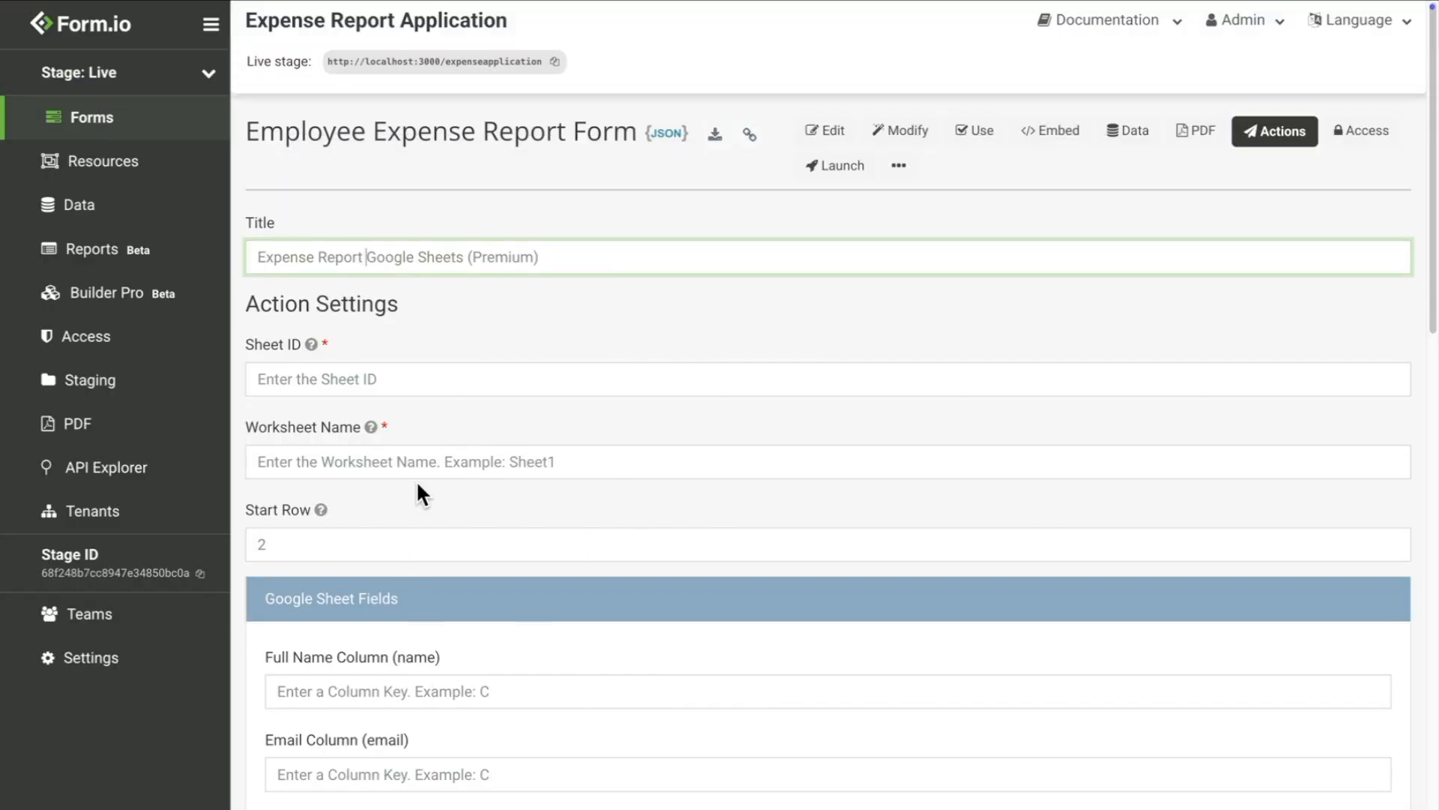
{"action": "left_click", "coordinate": [412, 381]}
{"action": "left_click", "coordinate": [258, 47]}
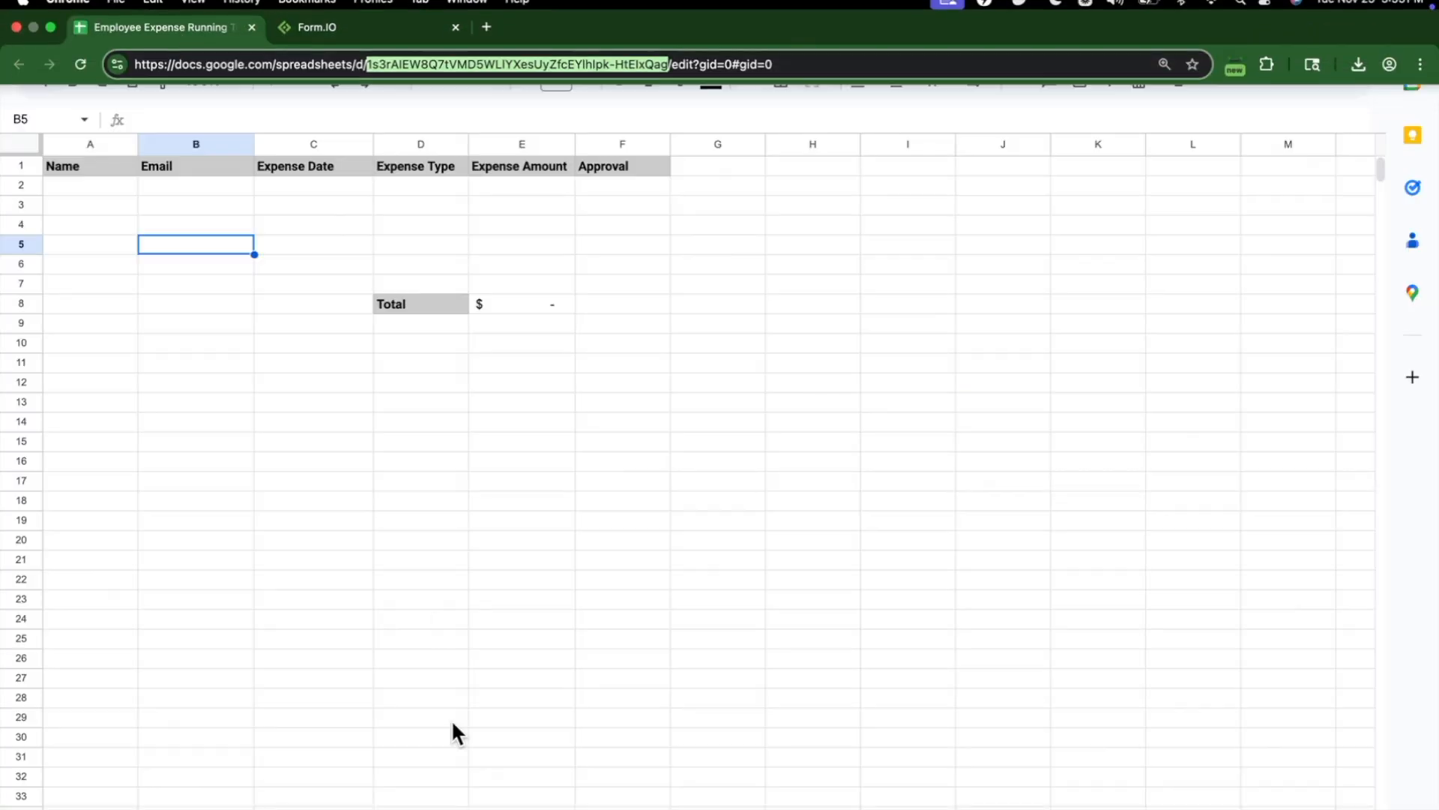
{"action": "left_click", "coordinate": [429, 38]}
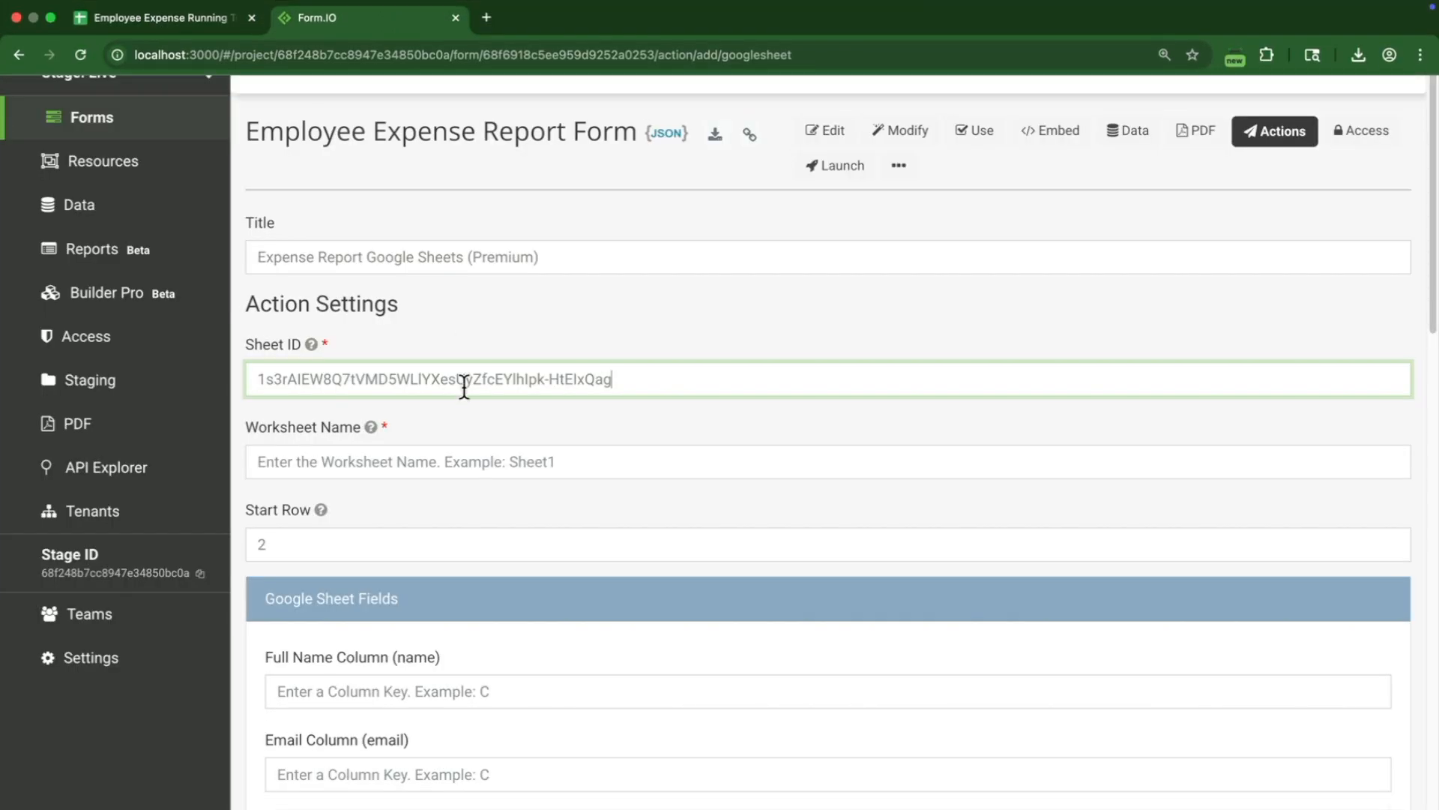
{"action": "left_click", "coordinate": [388, 462]}
Step: Set worksheet Sheet1 and map name, email and expense date to columns A, B, C
{"action": "type", "text": "Sheet1"}
{"action": "scroll", "coordinate": [387, 465], "scroll_direction": "down", "scroll_amount": 3}
{"action": "scroll", "coordinate": [388, 465], "scroll_direction": "down", "scroll_amount": 1}
{"action": "left_click", "coordinate": [403, 373]}
{"action": "type", "text": "A"}
{"action": "left_click", "coordinate": [380, 451]}
{"action": "type", "text": "B"}
{"action": "scroll", "coordinate": [380, 451], "scroll_direction": "down", "scroll_amount": 2}
{"action": "left_click", "coordinate": [395, 460]}
{"action": "type", "text": "C"}
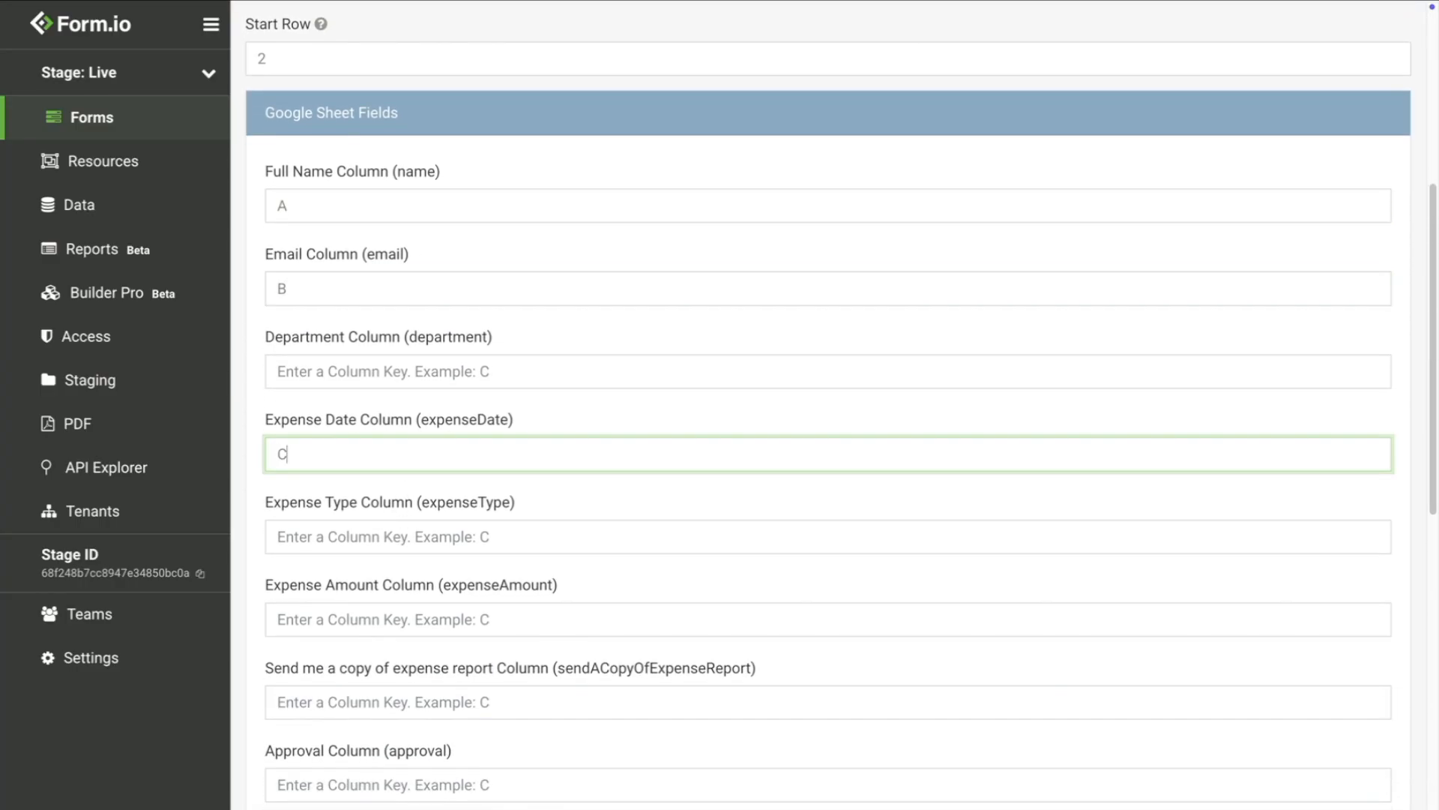
Step: Map expense type, amount and approval to columns D, E, F and save the action
{"action": "scroll", "coordinate": [395, 480], "scroll_direction": "down", "scroll_amount": 1}
{"action": "left_click", "coordinate": [398, 496]}
{"action": "type", "text": "D"}
{"action": "scroll", "coordinate": [398, 497], "scroll_direction": "down", "scroll_amount": 2}
{"action": "left_click", "coordinate": [427, 494]}
{"action": "type", "text": "E"}
{"action": "scroll", "coordinate": [427, 493], "scroll_direction": "down", "scroll_amount": 2}
{"action": "left_click", "coordinate": [412, 547]}
{"action": "type", "text": "F"}
{"action": "scroll", "coordinate": [412, 547], "scroll_direction": "down", "scroll_amount": 2}
{"action": "scroll", "coordinate": [413, 555], "scroll_direction": "down", "scroll_amount": 8}
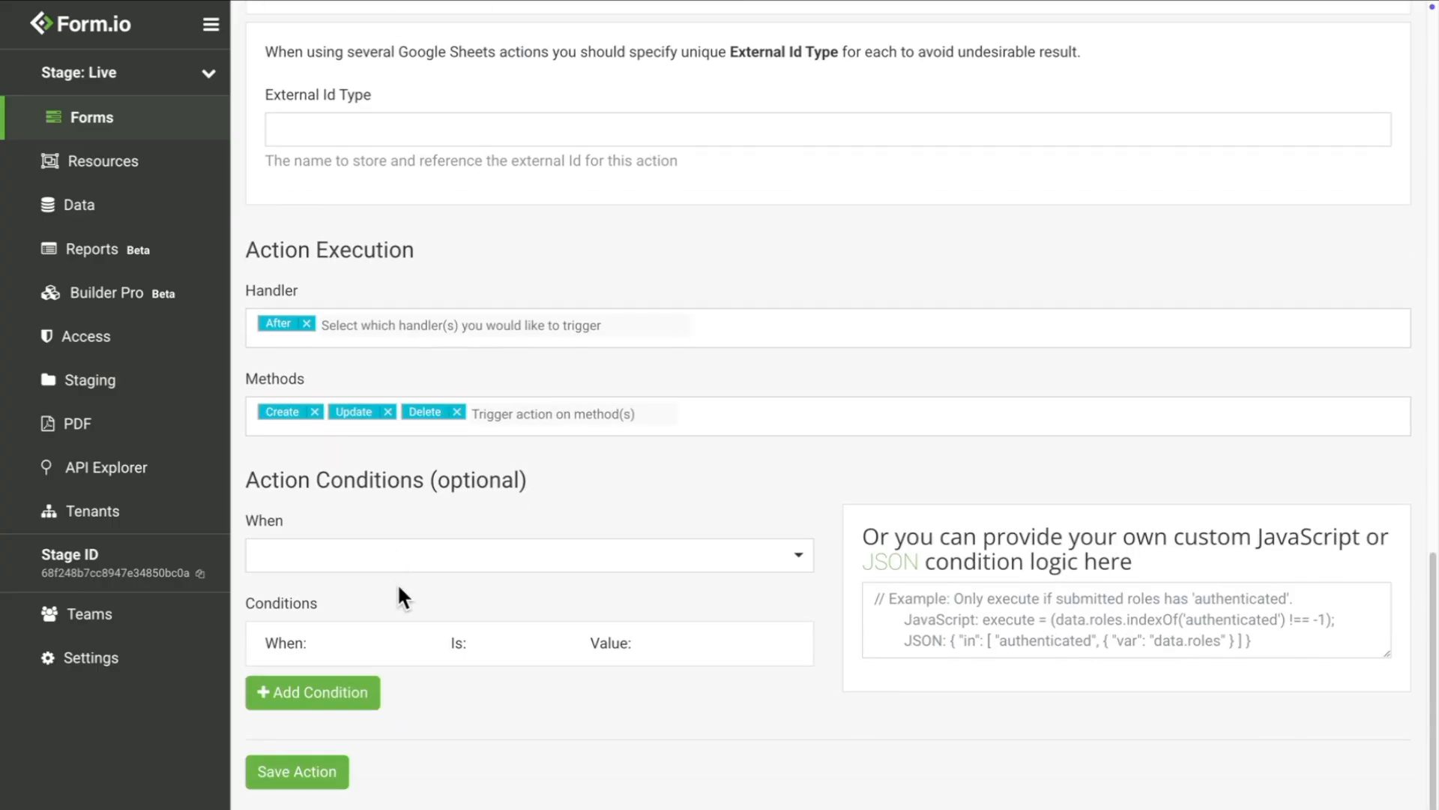
{"action": "left_click", "coordinate": [309, 770]}
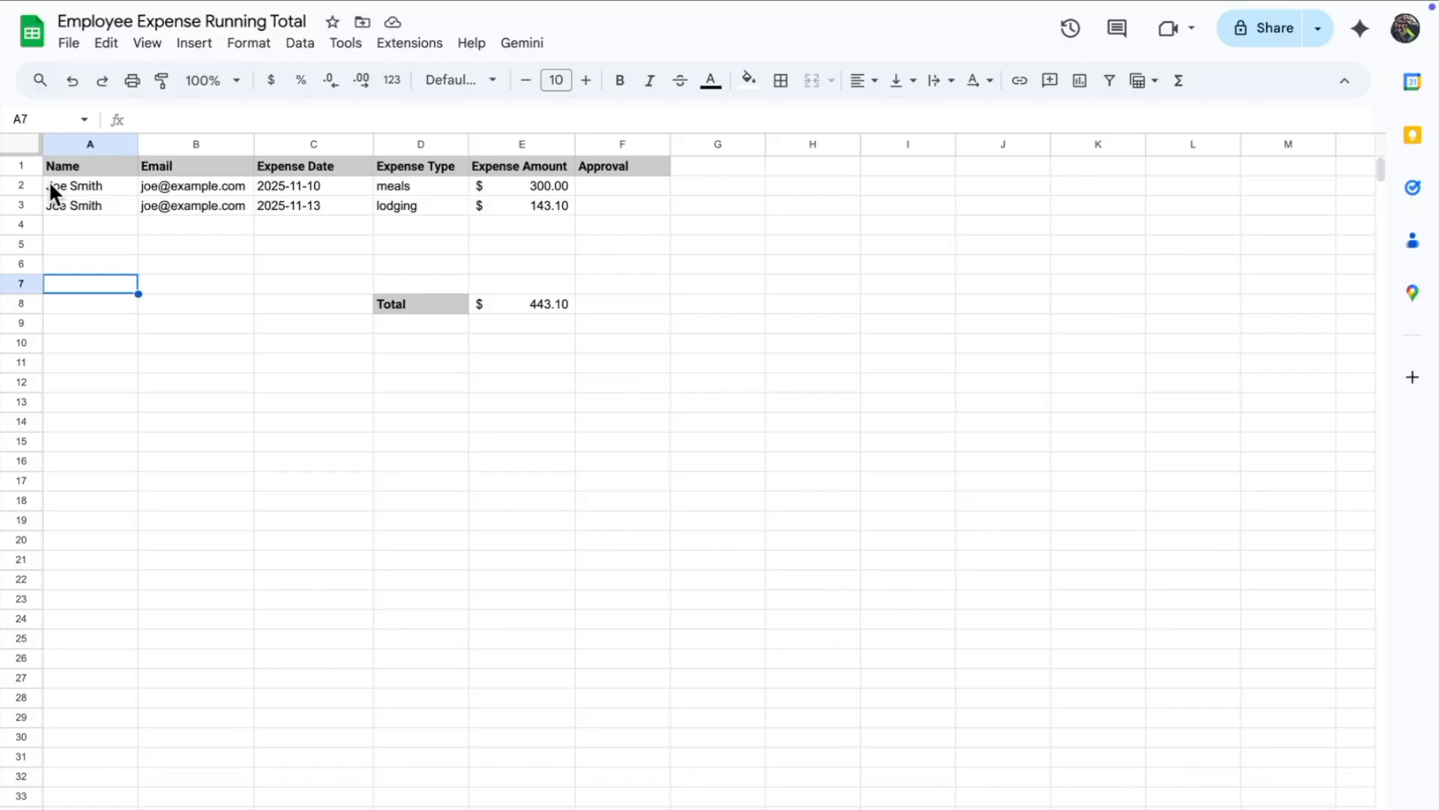
{"action": "left_click", "coordinate": [22, 185]}
{"action": "left_click", "coordinate": [20, 202]}
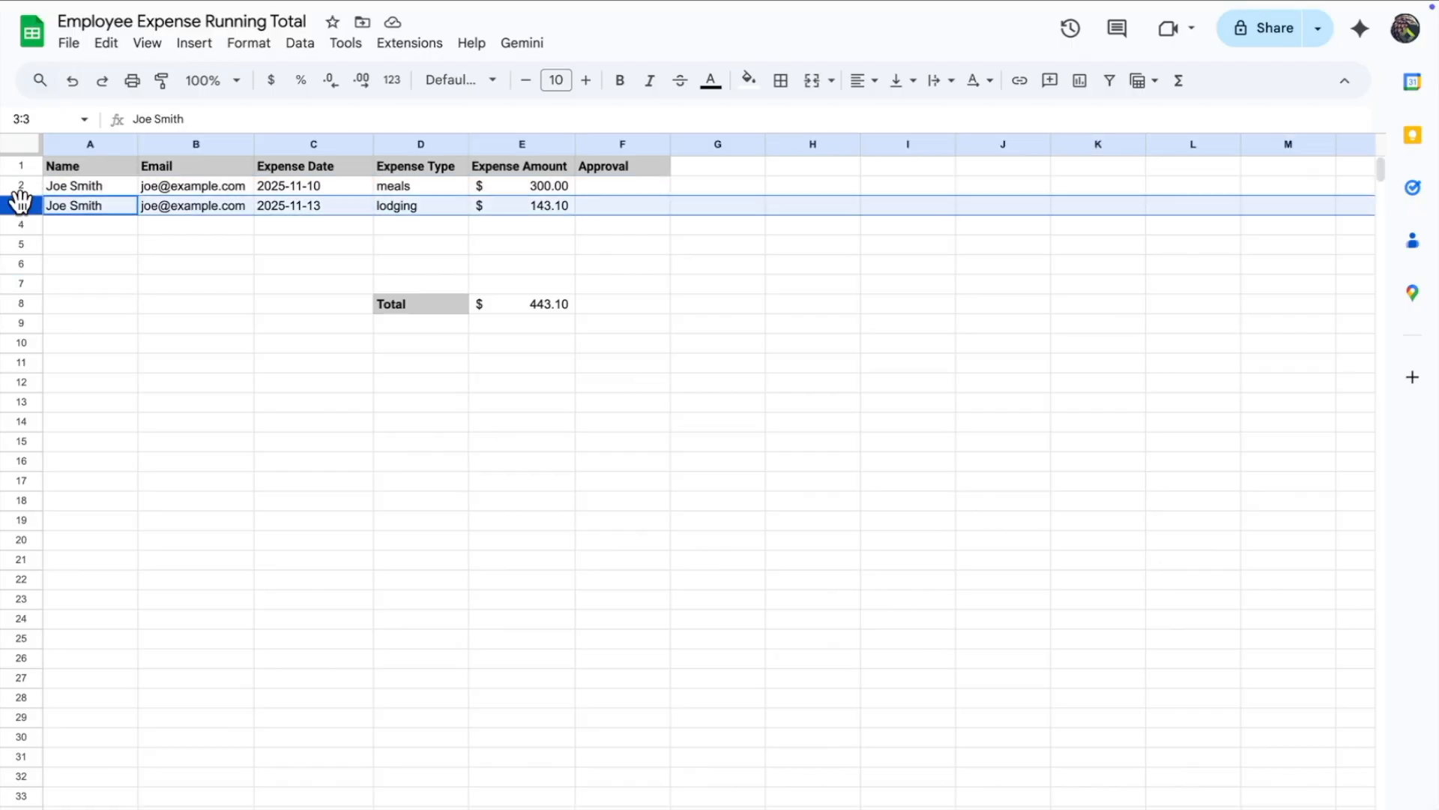
{"action": "double_click", "coordinate": [541, 303]}
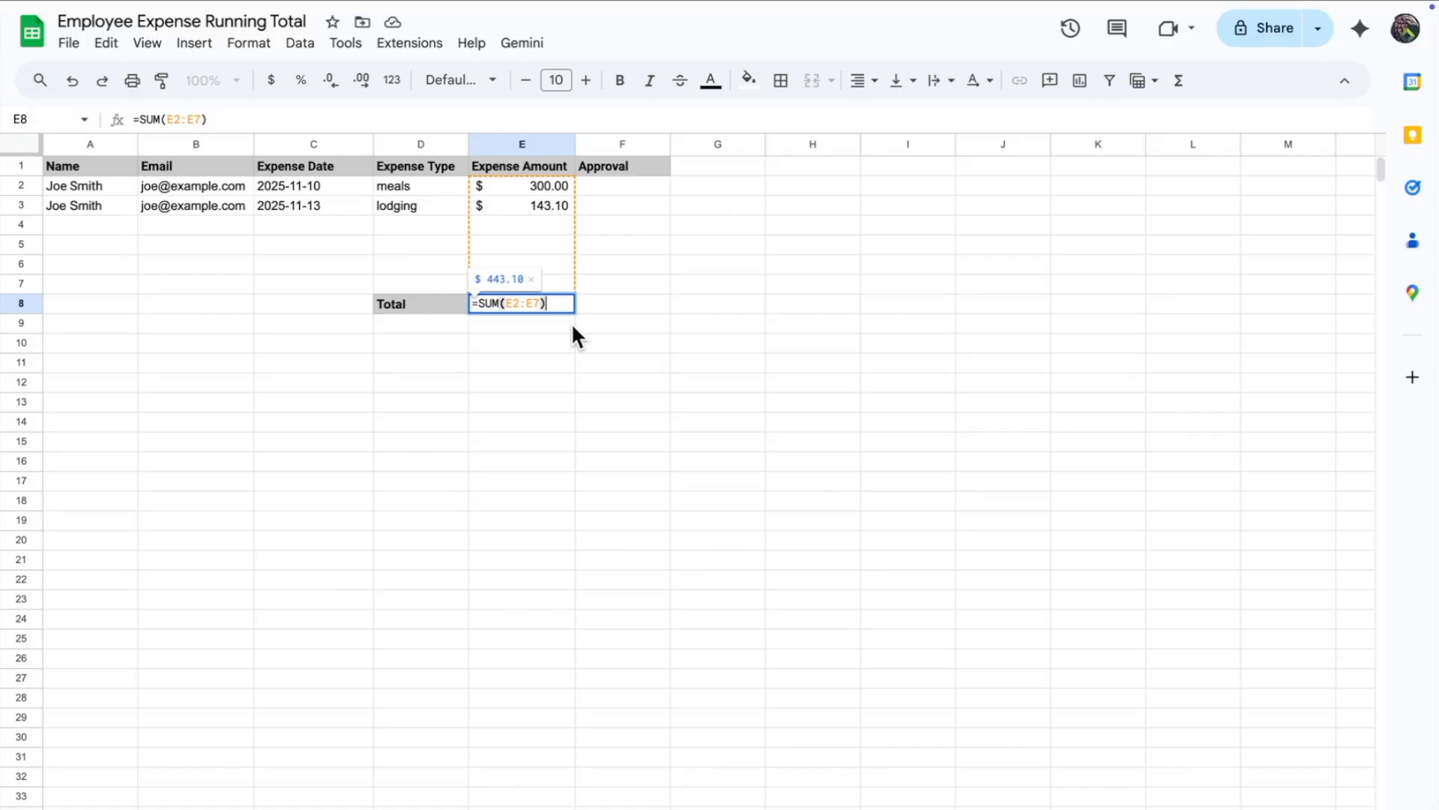
{"action": "key", "text": "Return"}
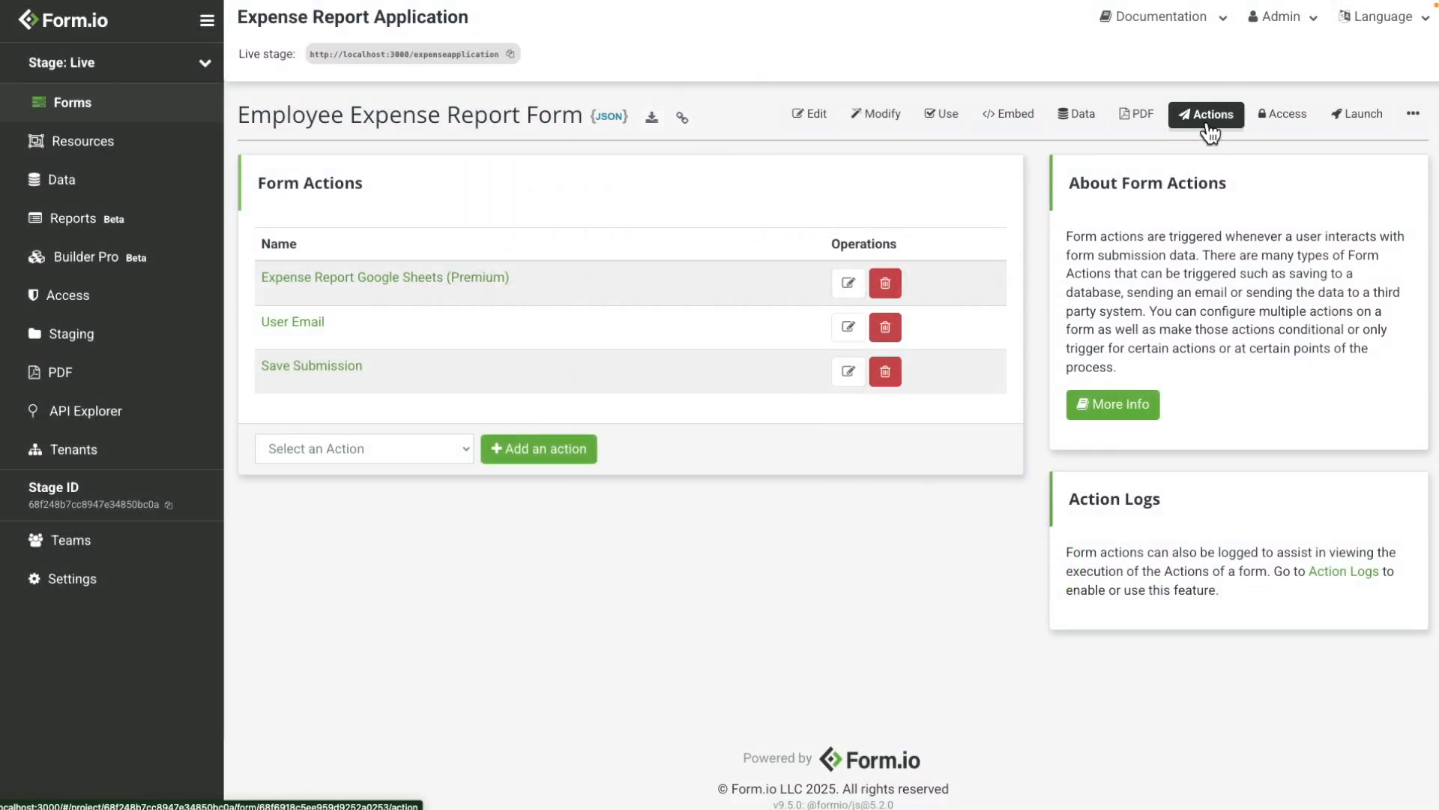
Step: Add a Webhook (Premium) action and retitle it 'Webhook Validation'
{"action": "left_click", "coordinate": [312, 456]}
{"action": "left_click", "coordinate": [330, 547]}
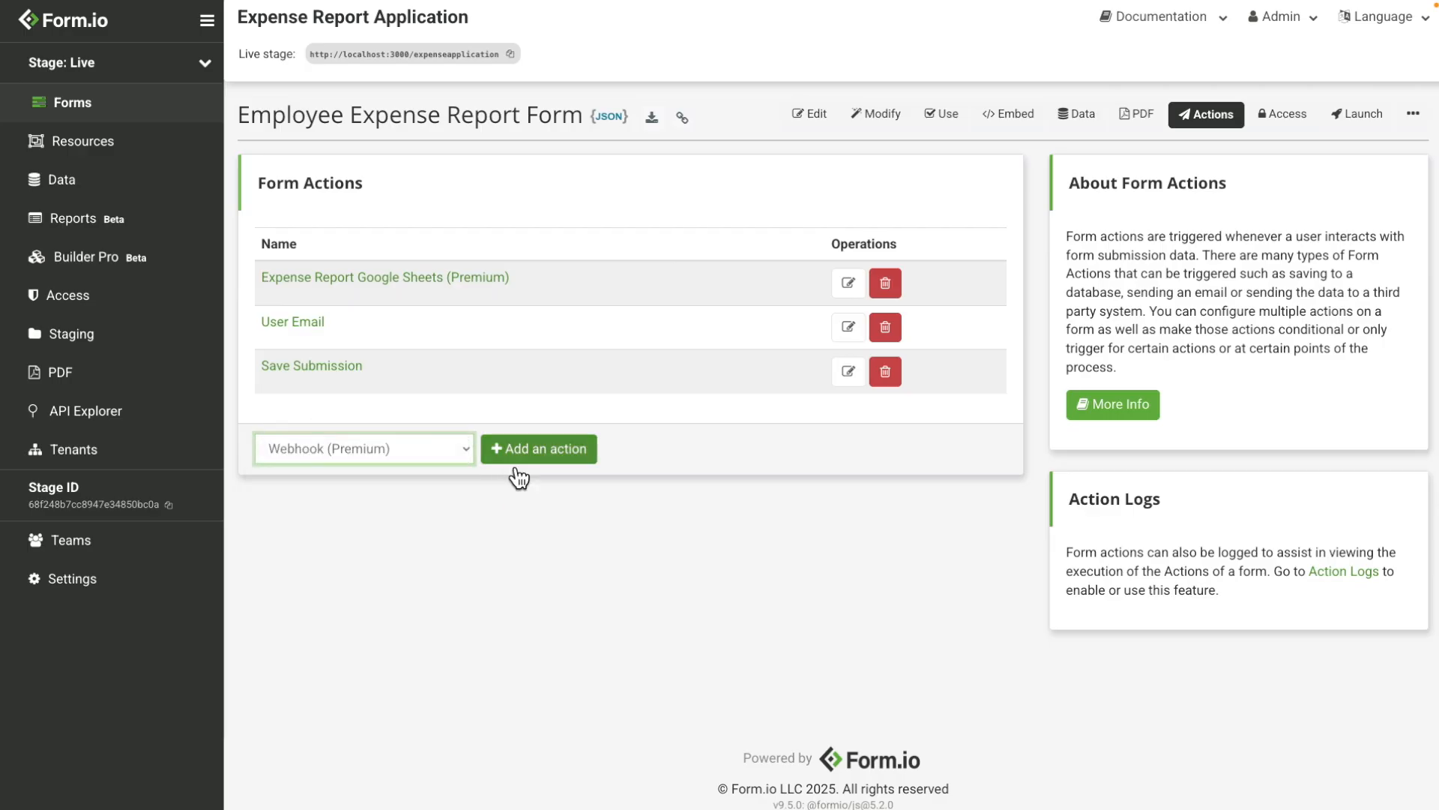
{"action": "left_click", "coordinate": [517, 463]}
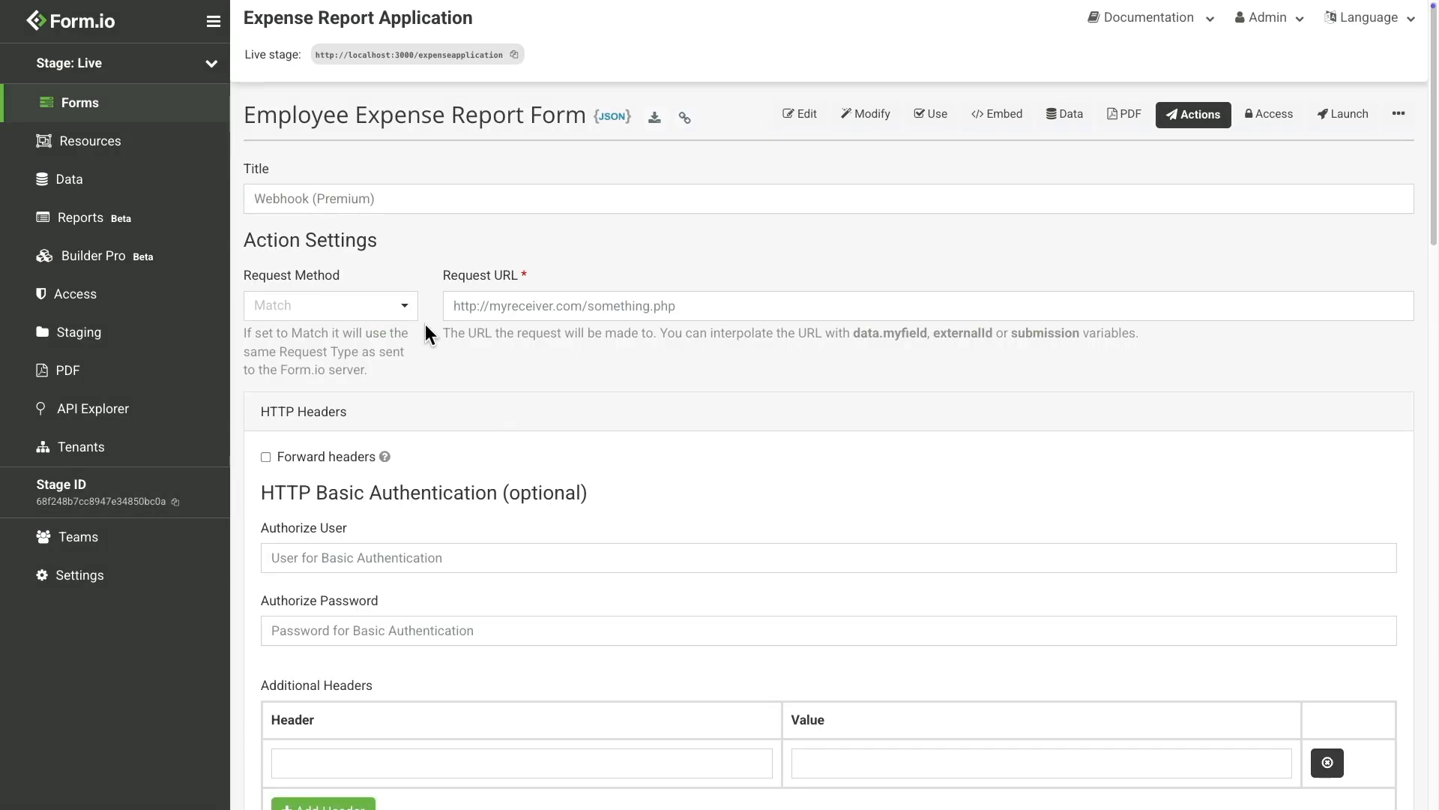
{"action": "left_click_drag", "start_coordinate": [313, 199], "coordinate": [483, 223]}
{"action": "type", "text": "Validation"}
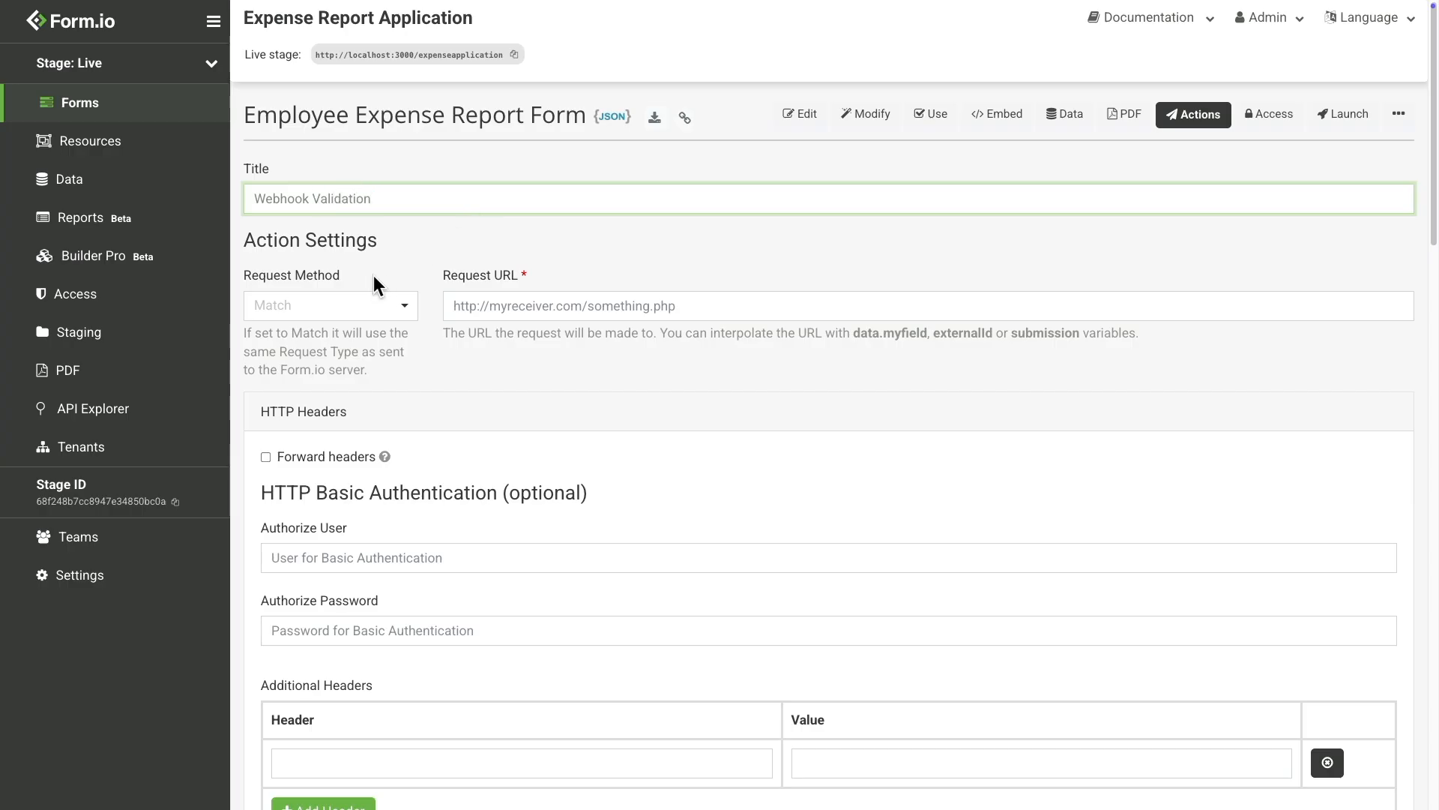
{"action": "left_click", "coordinate": [347, 307]}
{"action": "left_click", "coordinate": [321, 397]}
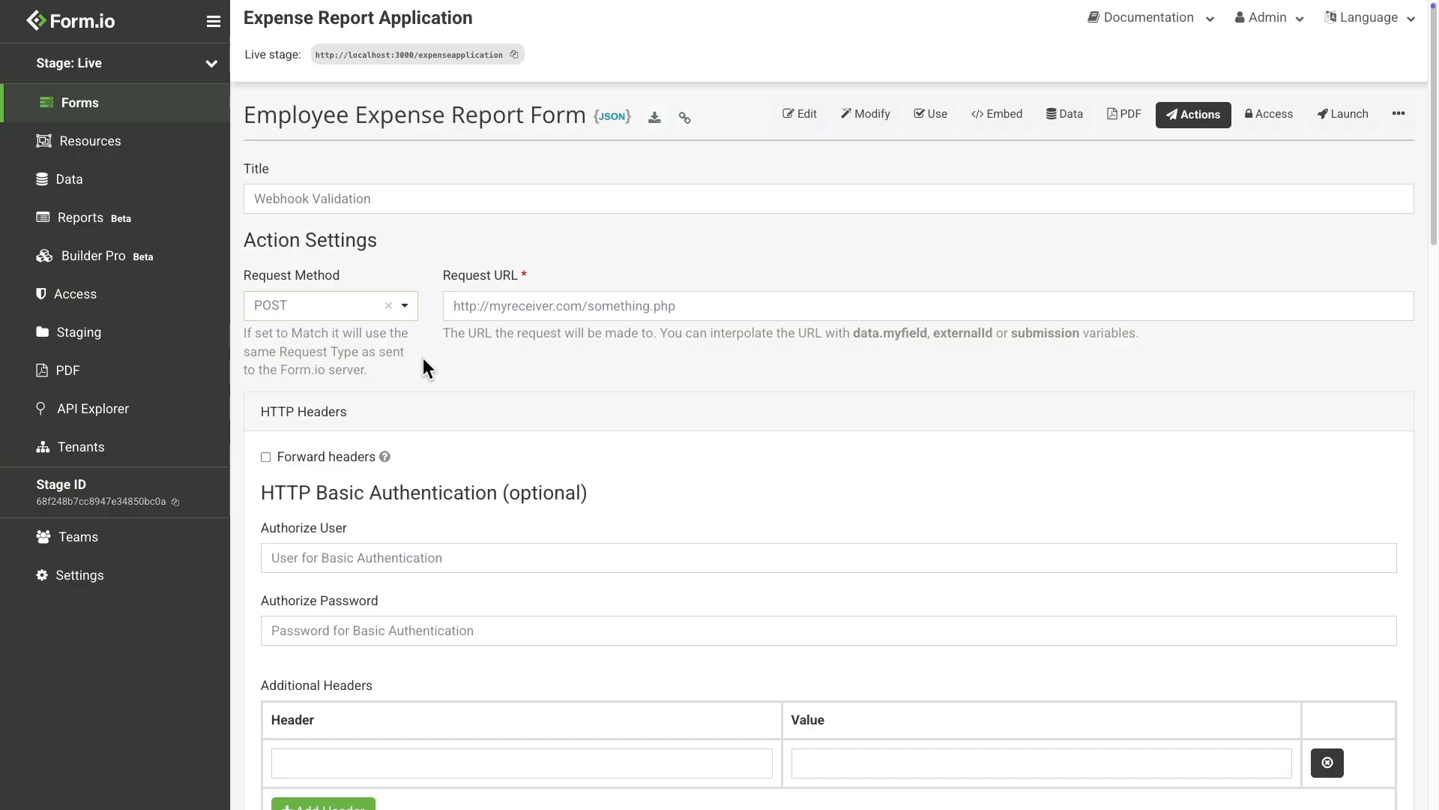
{"action": "left_click", "coordinate": [482, 307]}
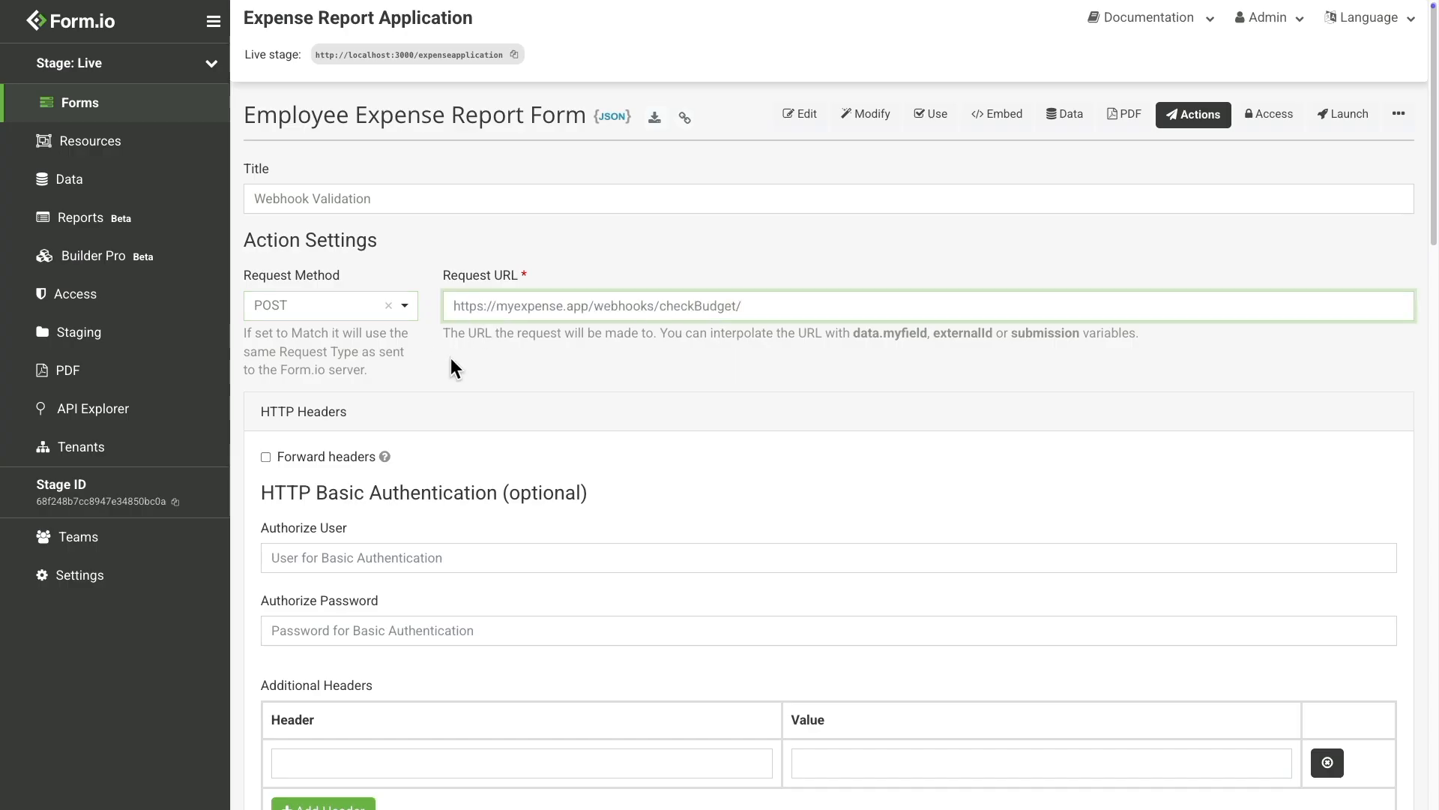
{"action": "scroll", "coordinate": [449, 360], "scroll_direction": "down", "scroll_amount": 20}
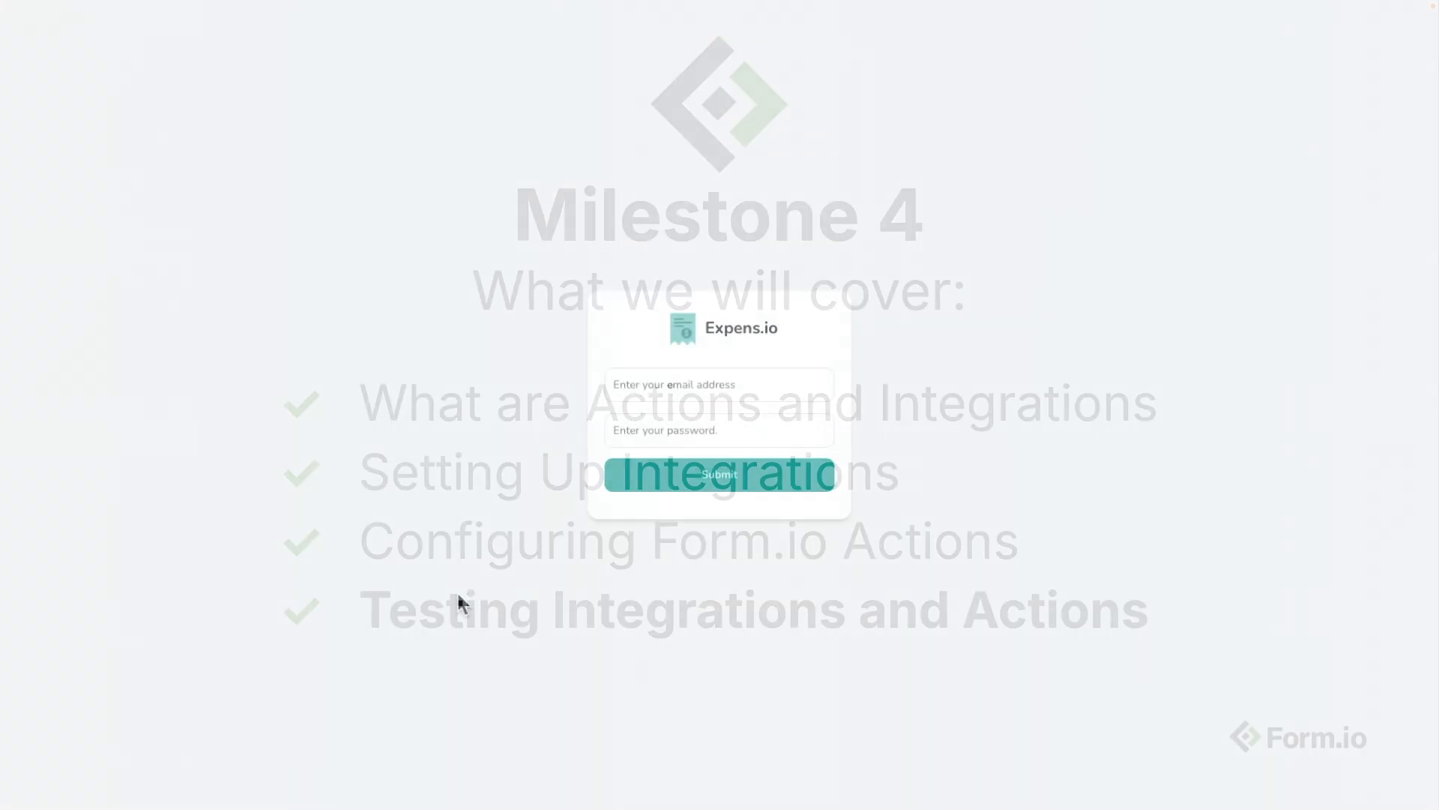
Step: Sign in to Expens.io with the account email and password
{"action": "left_click", "coordinate": [683, 395]}
{"action": "type", "text": "joe@e"}
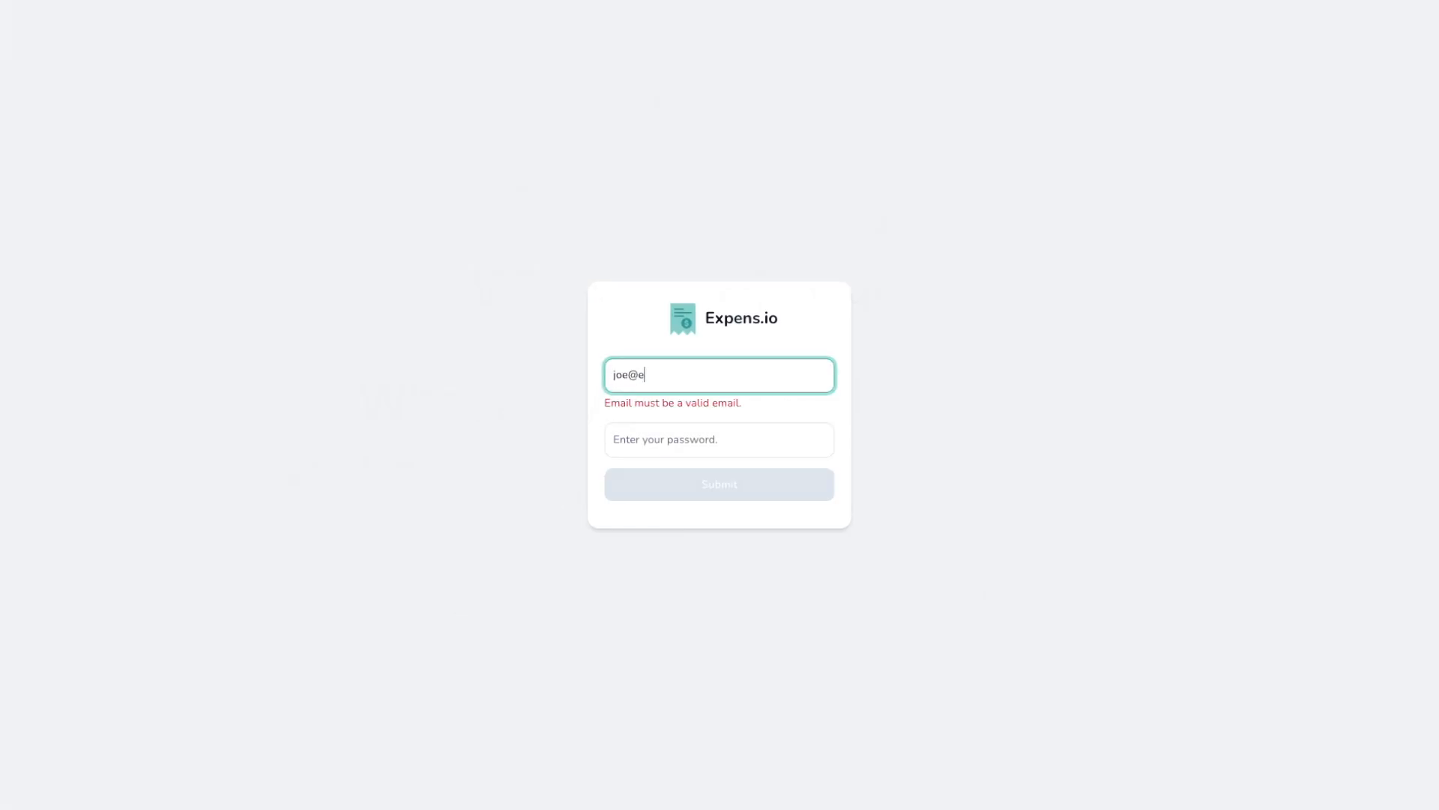
{"action": "type", "text": "xample.com"}
{"action": "key", "text": "Tab"}
{"action": "type", "text": "password"}
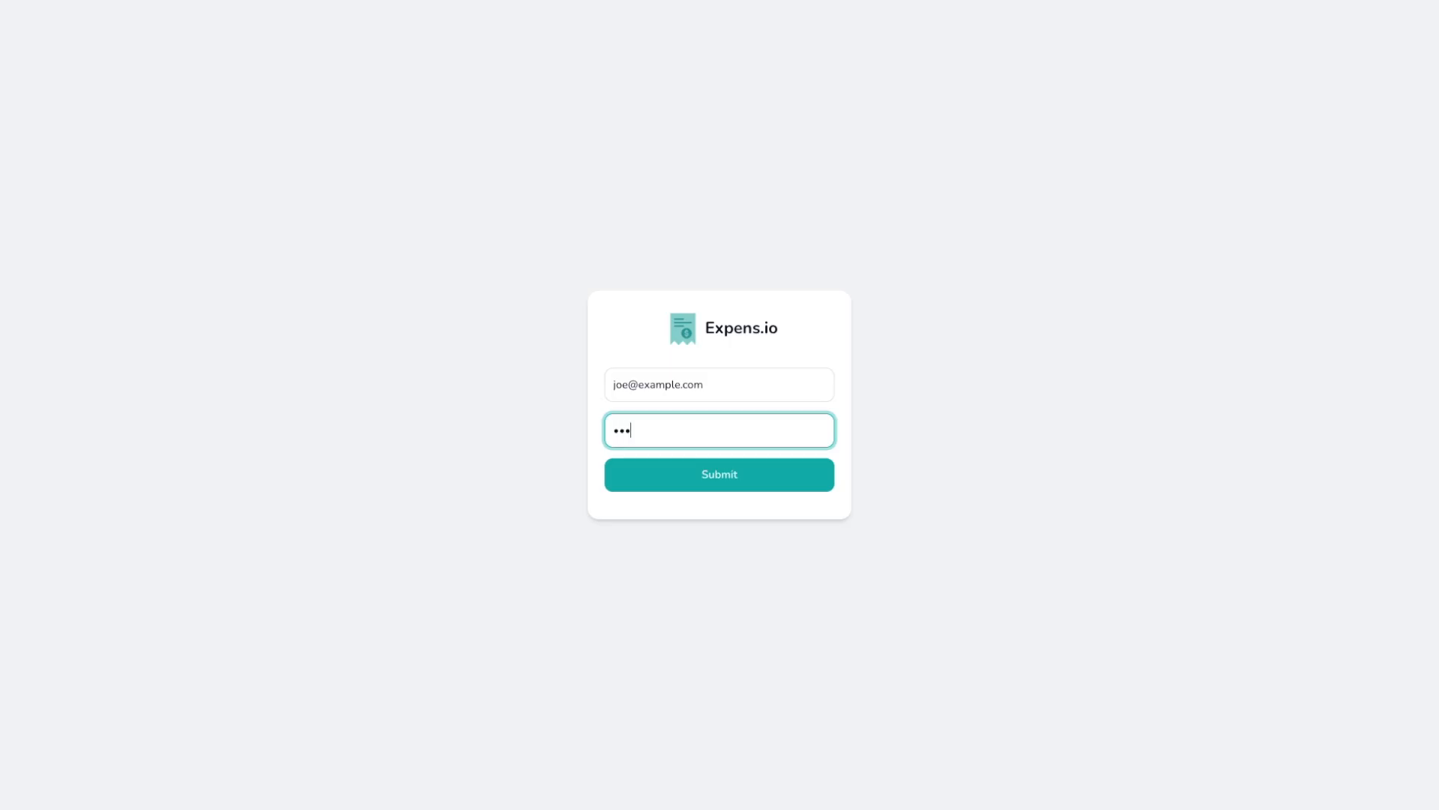
{"action": "type", "text": "1234"}
{"action": "left_click", "coordinate": [711, 484]}
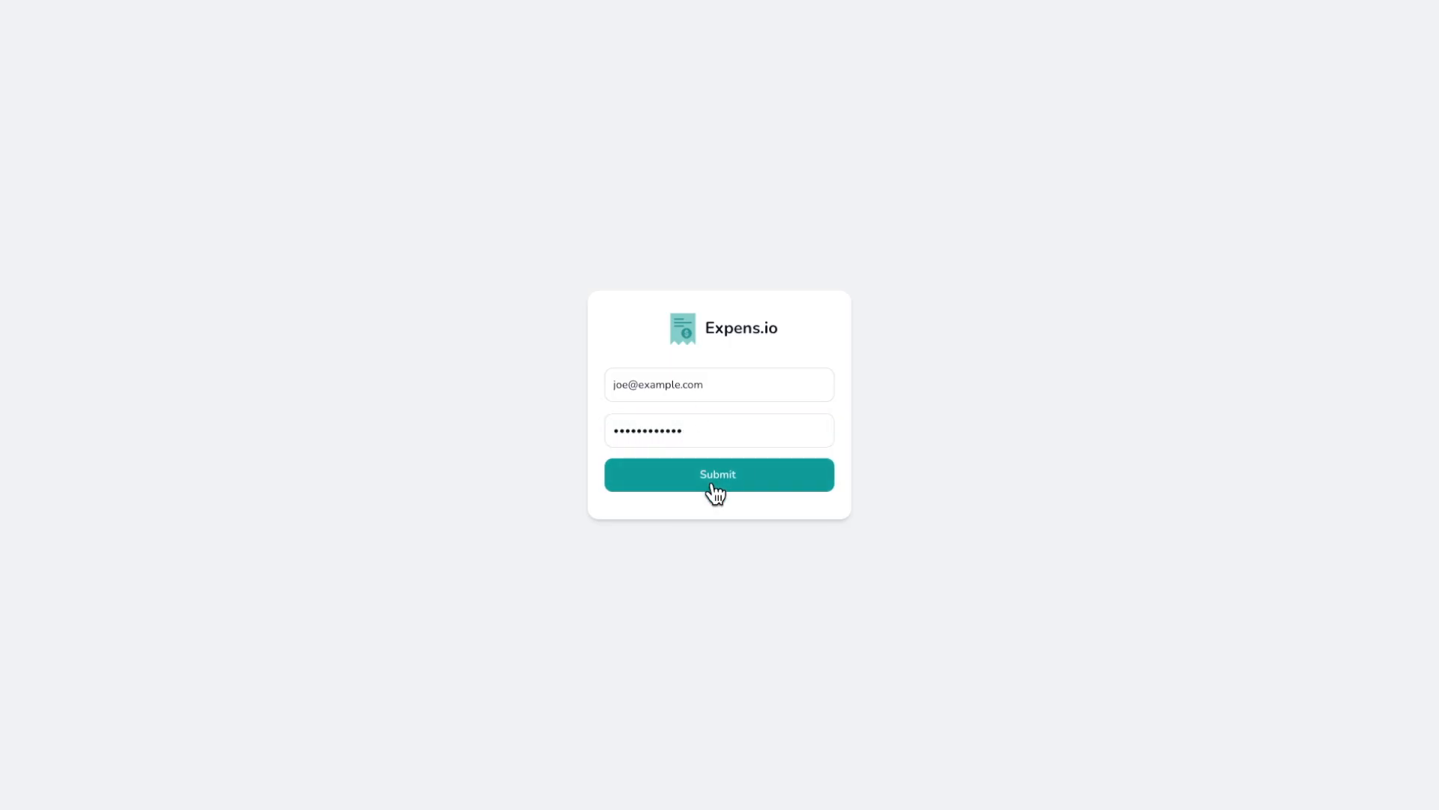
Step: Start a new expense, entering the employee's full name and email address
{"action": "left_click", "coordinate": [789, 72]}
{"action": "left_click", "coordinate": [743, 137]}
{"action": "type", "text": "Joe Smith"}
{"action": "key", "text": "Tab"}
{"action": "type", "text": "joe@example.com"}
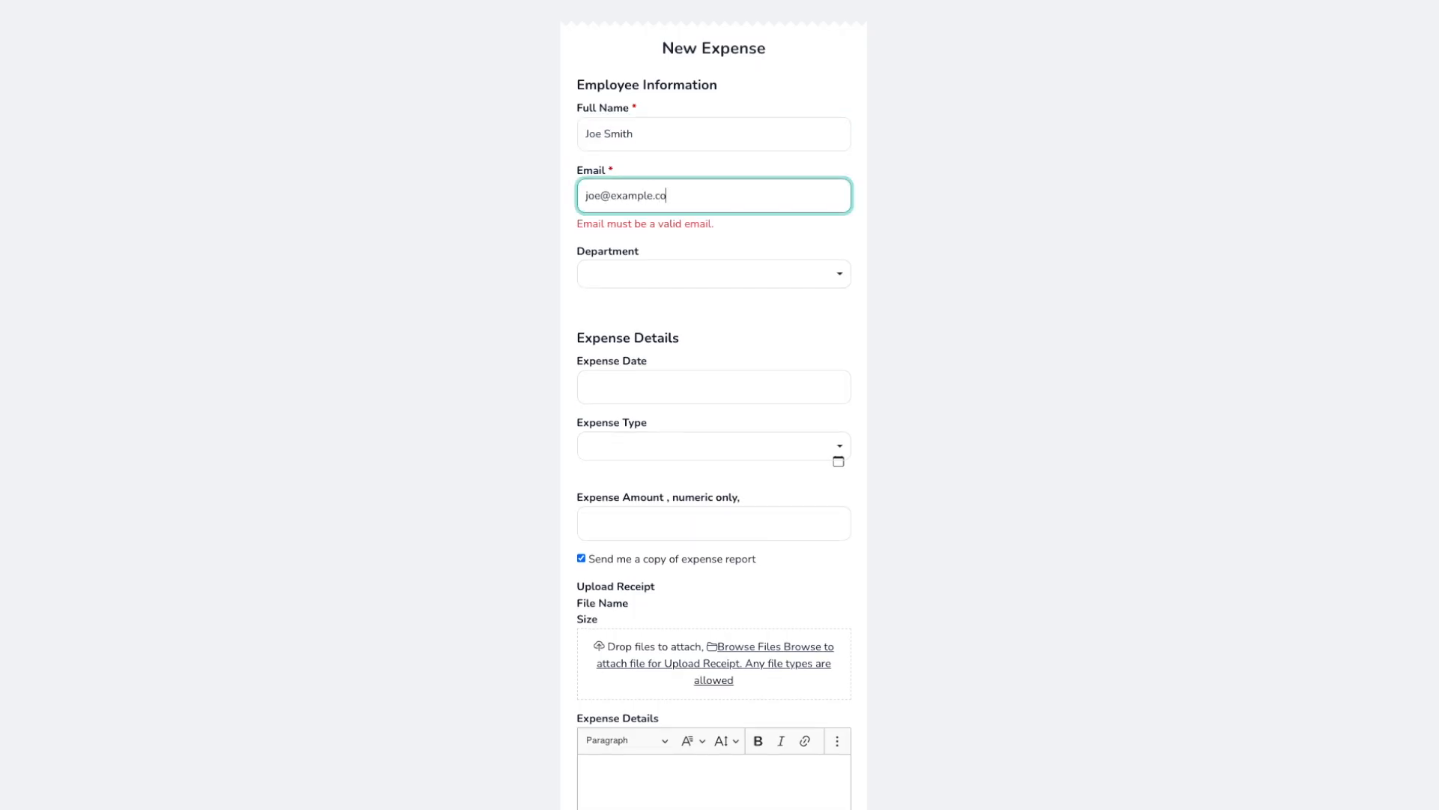
Step: Fill in Business Development, date 12-02-2025, expense type Meals and amount $55.65
{"action": "left_click", "coordinate": [740, 276]}
{"action": "left_click", "coordinate": [704, 315]}
{"action": "left_click", "coordinate": [684, 372]}
{"action": "left_click", "coordinate": [684, 450]}
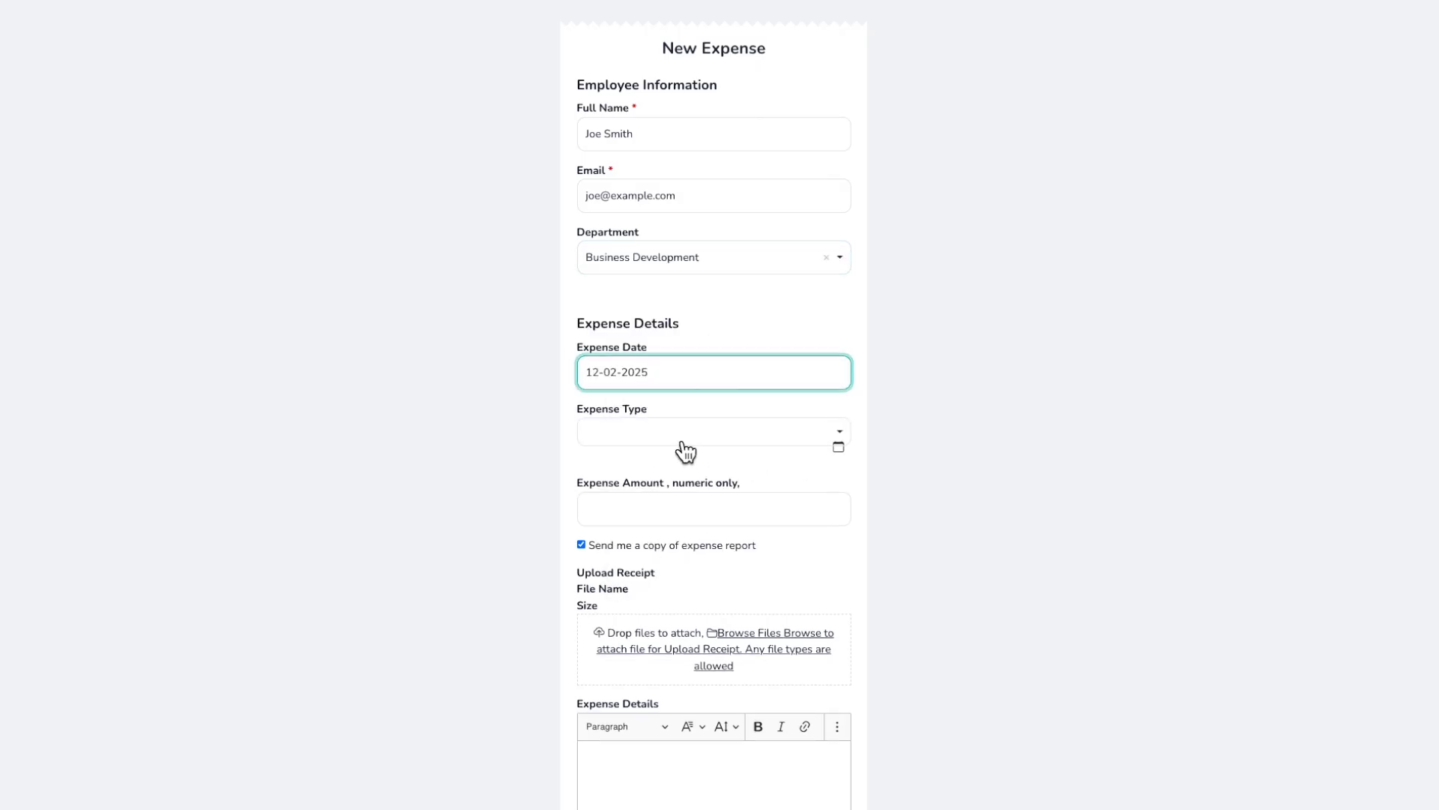
{"action": "left_click", "coordinate": [683, 444]}
{"action": "left_click", "coordinate": [689, 497]}
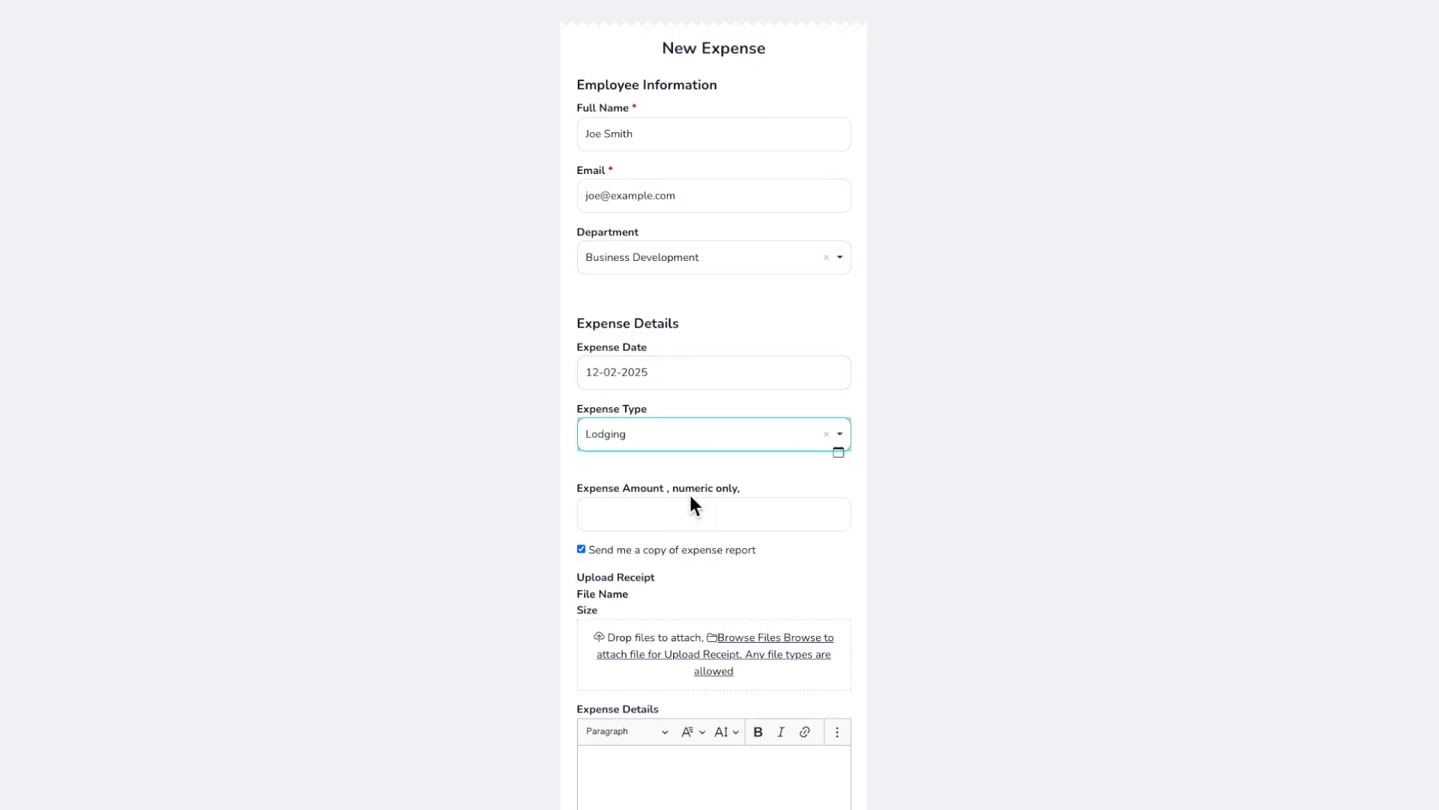
{"action": "left_click", "coordinate": [691, 514]}
{"action": "left_click", "coordinate": [714, 446]}
{"action": "left_click", "coordinate": [679, 522]}
{"action": "left_click", "coordinate": [668, 519]}
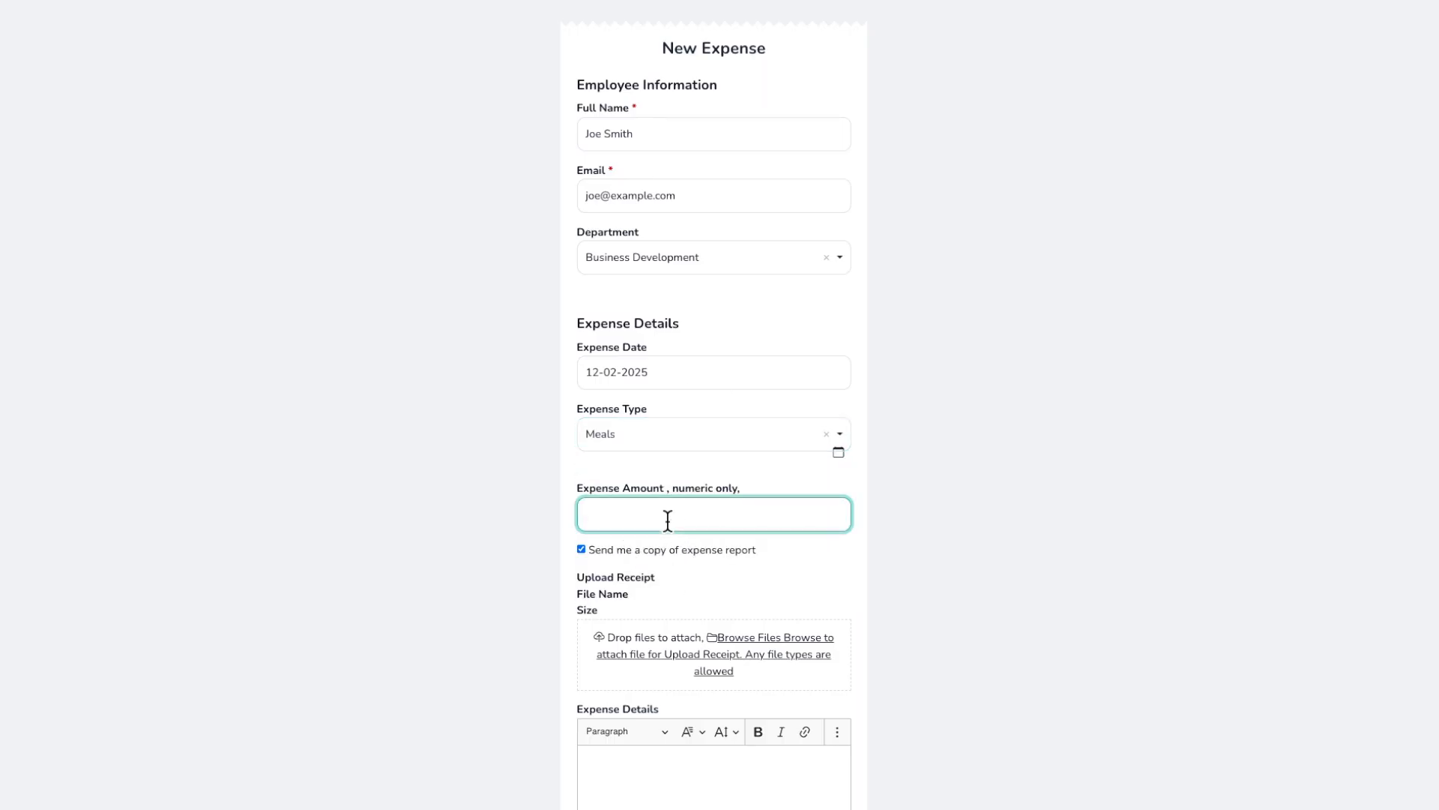
{"action": "type", "text": "$55.65"}
Step: Attach receipt.png, enter details 'Dinner', and submit the expense
{"action": "scroll", "coordinate": [660, 518], "scroll_direction": "down", "scroll_amount": 2}
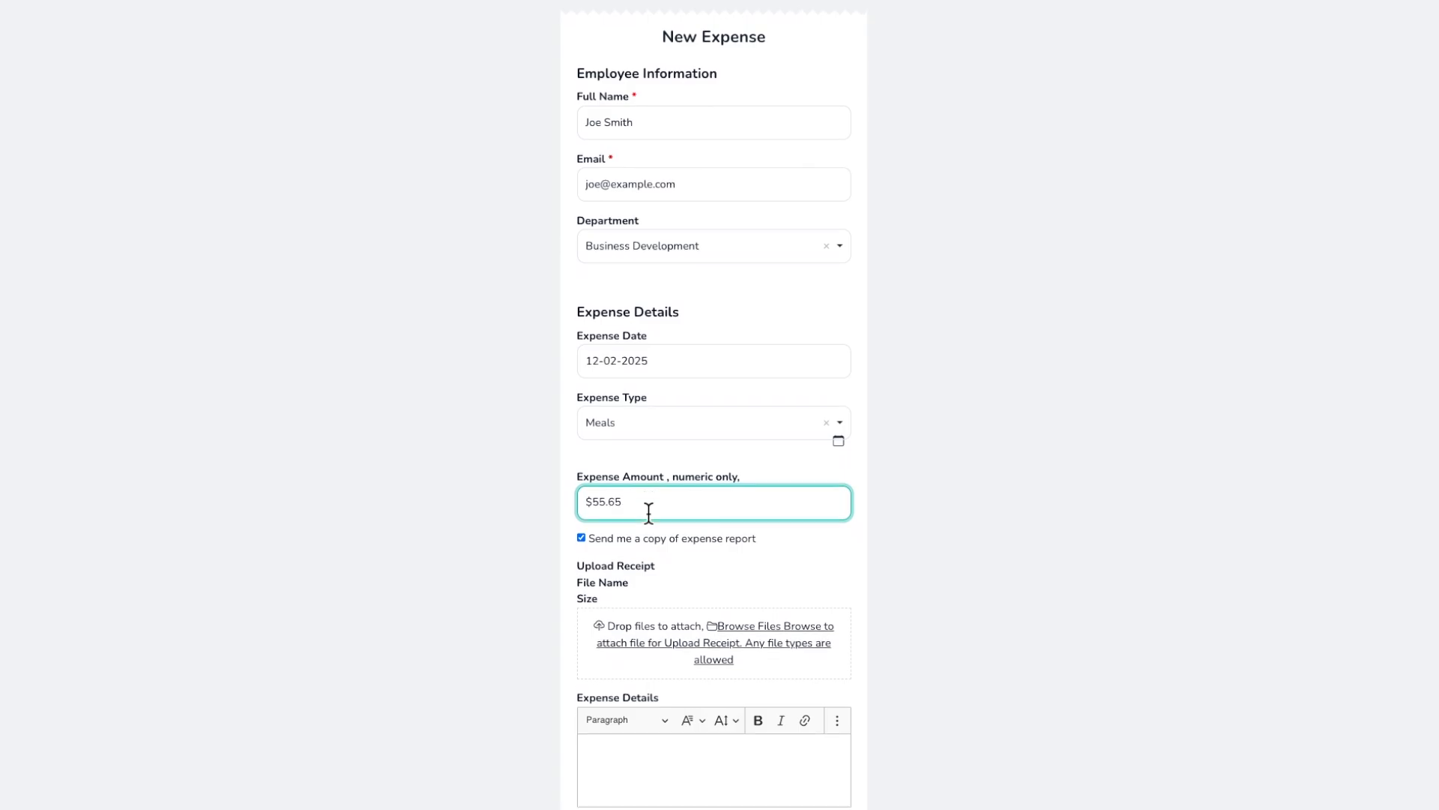
{"action": "left_click", "coordinate": [759, 537]}
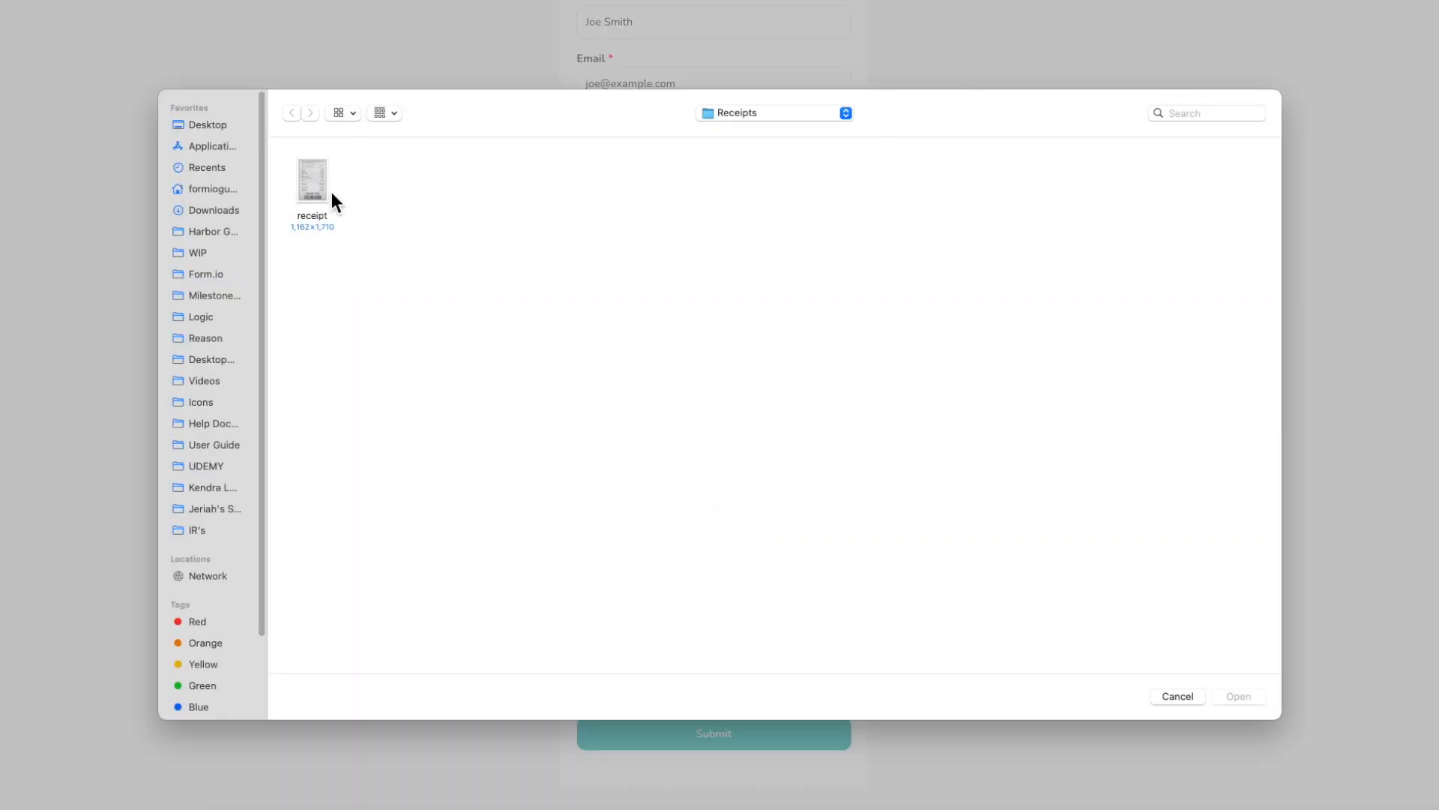
{"action": "double_click", "coordinate": [328, 193]}
{"action": "left_click", "coordinate": [697, 672]}
{"action": "type", "text": "Dinner"}
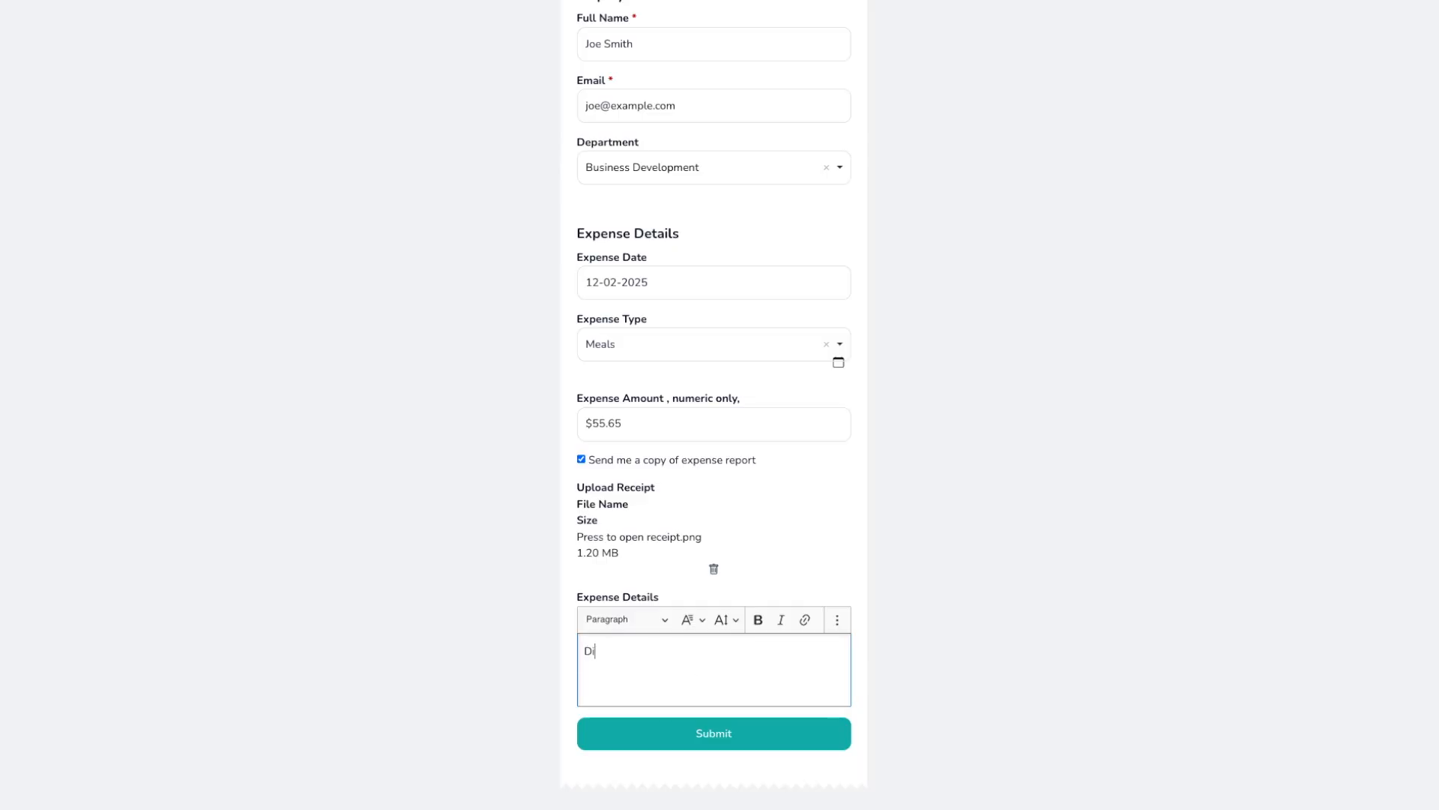
{"action": "left_click", "coordinate": [683, 744]}
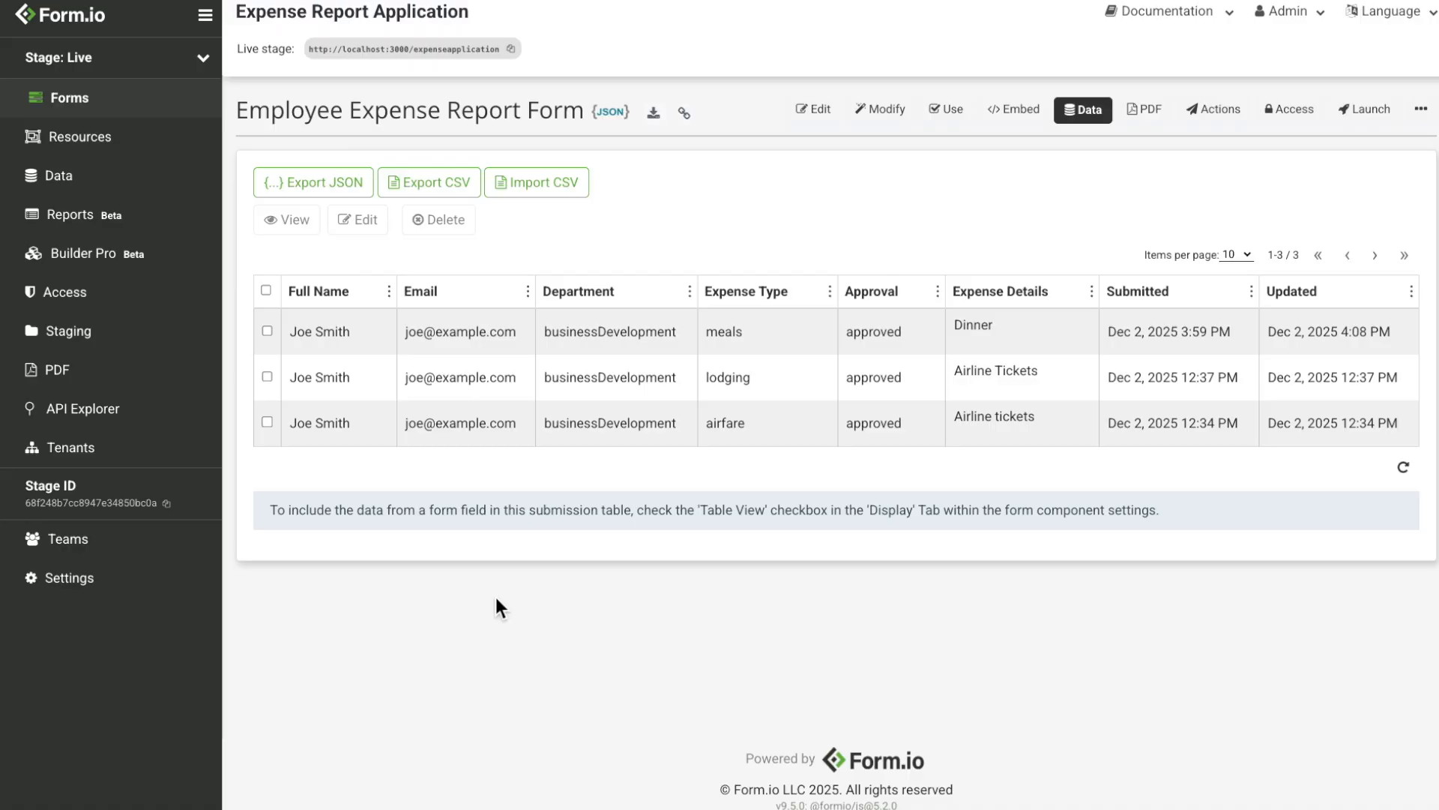
Step: Check the uploaded receipt PNG in the formio-file-upload S3 bucket
{"action": "key", "text": "ctrl+Right"}
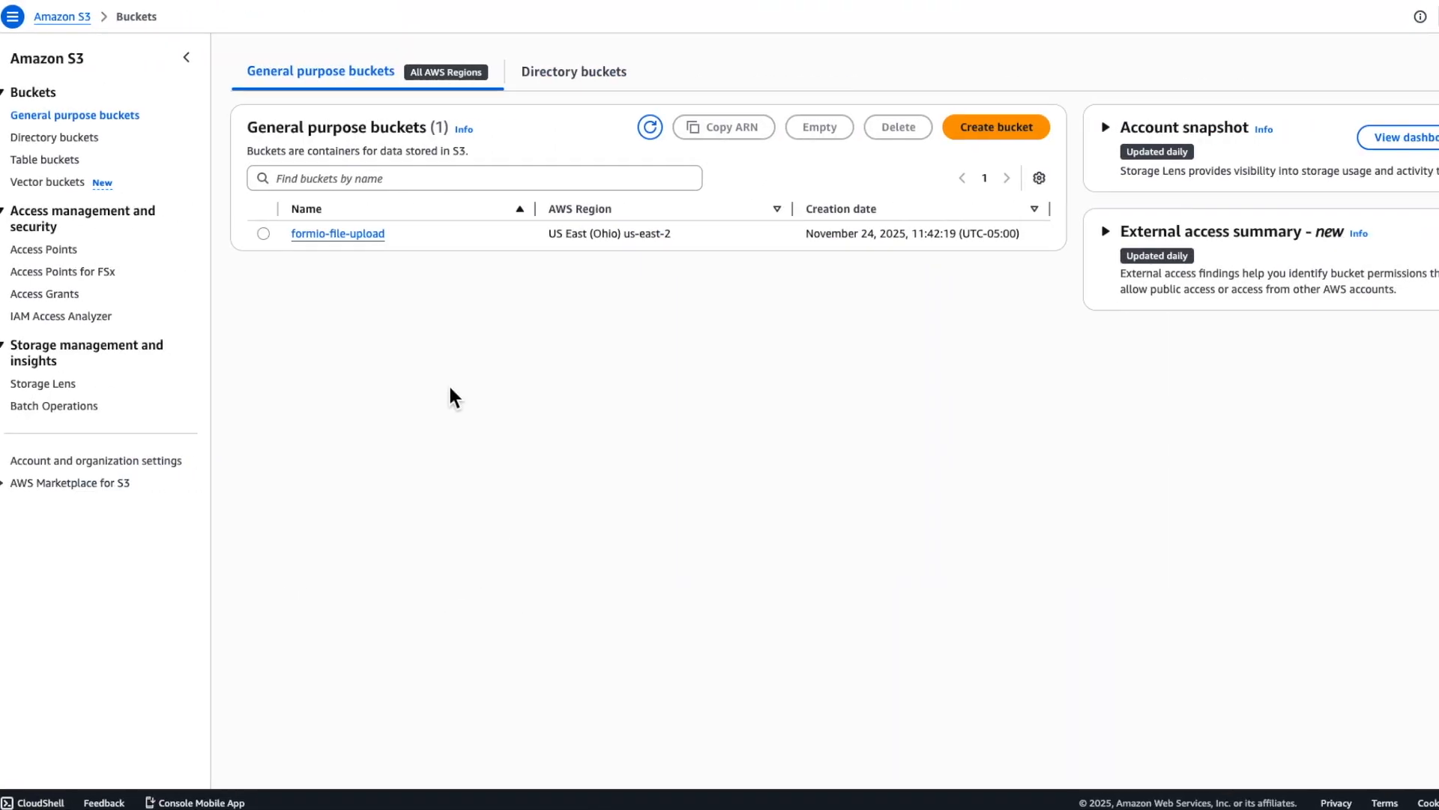
{"action": "left_click", "coordinate": [377, 234]}
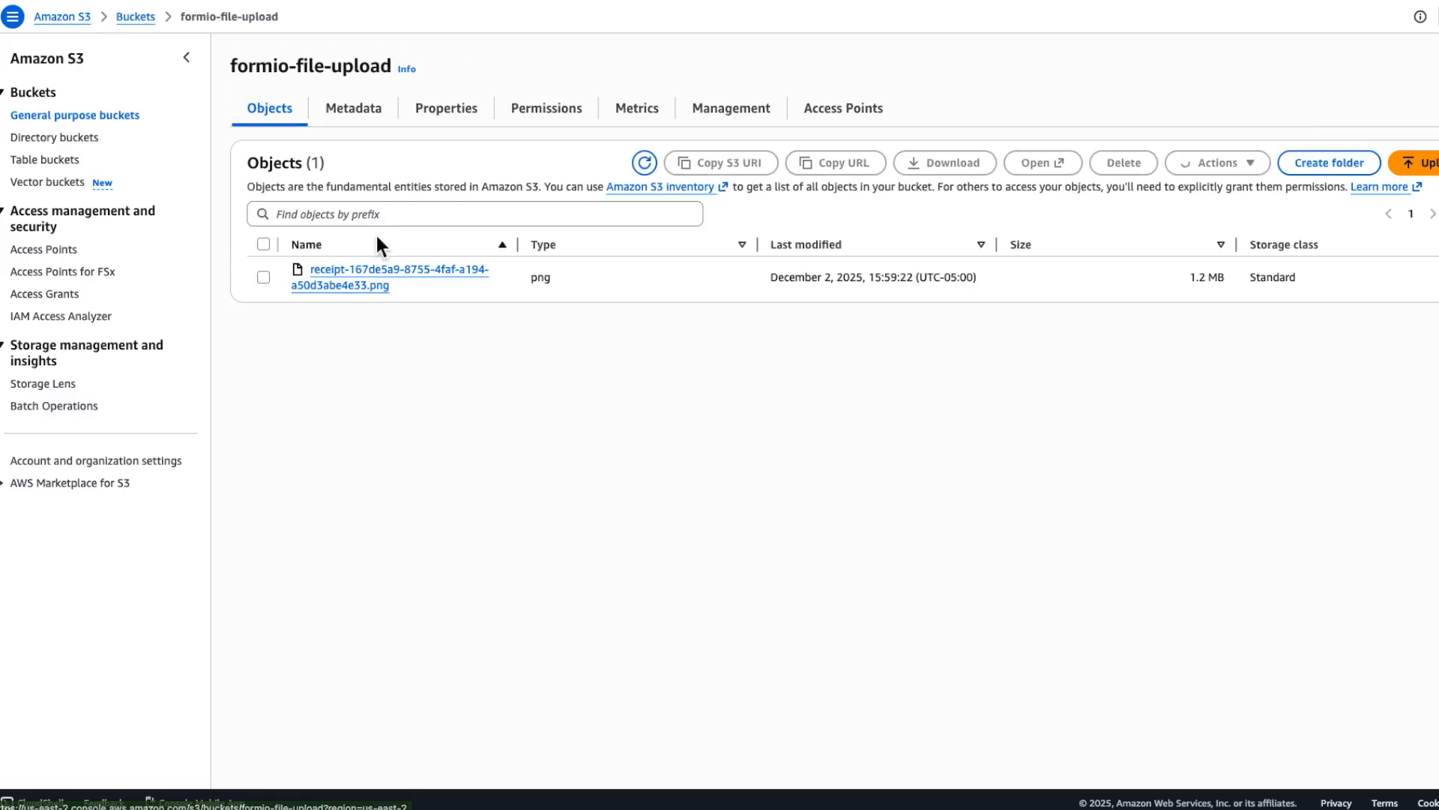
{"action": "left_click", "coordinate": [352, 286]}
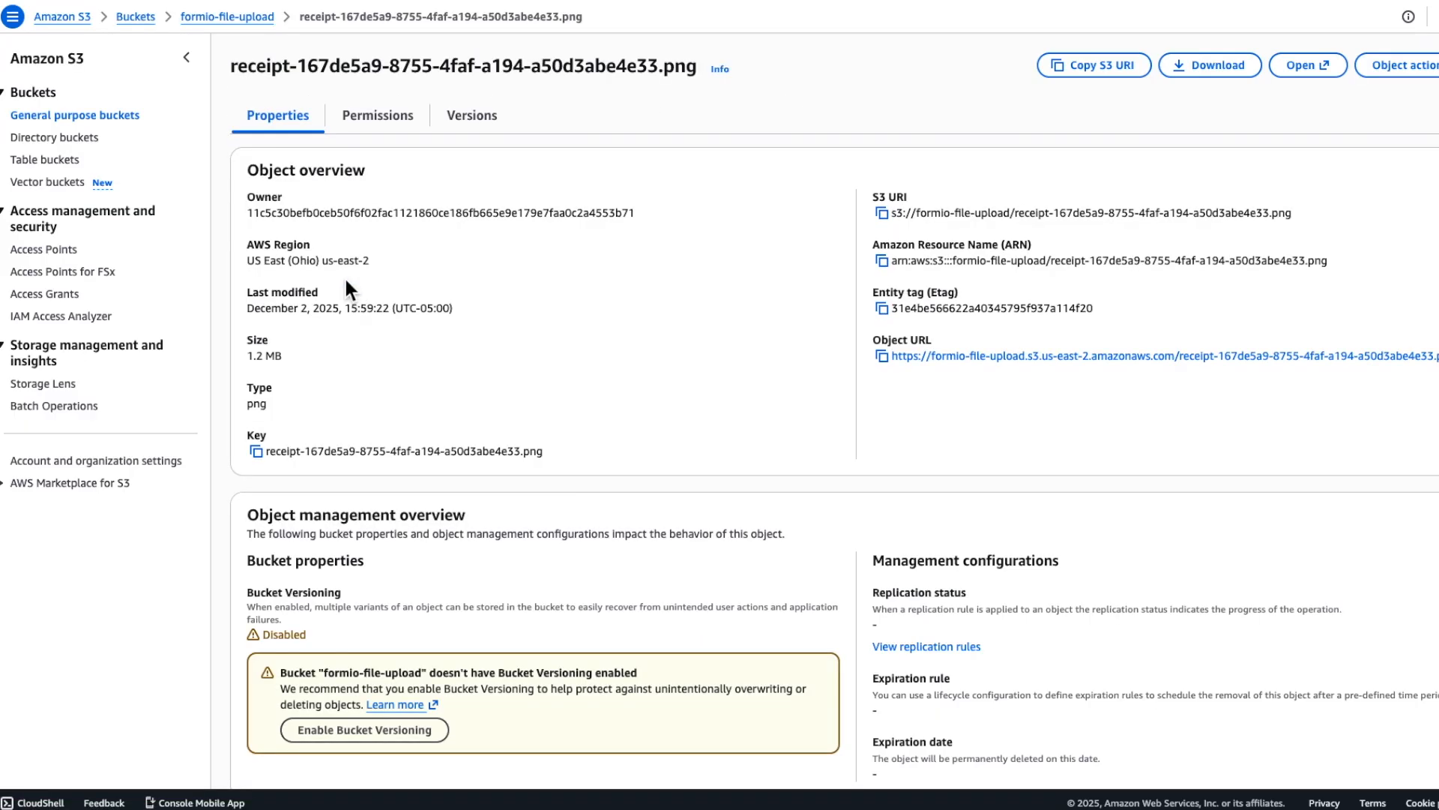
{"action": "key", "text": "super+bracketleft"}
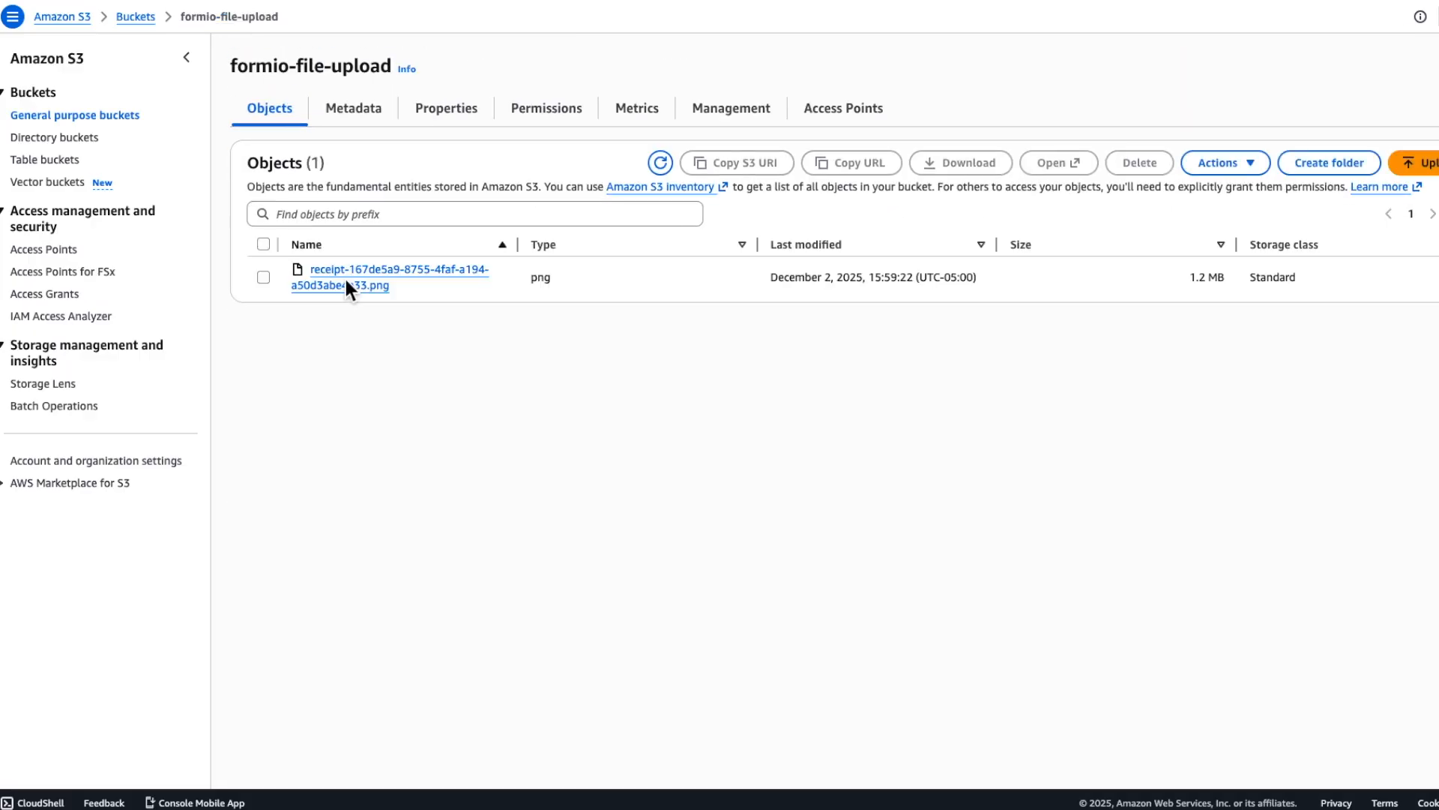
{"action": "key", "text": "ctrl+Right"}
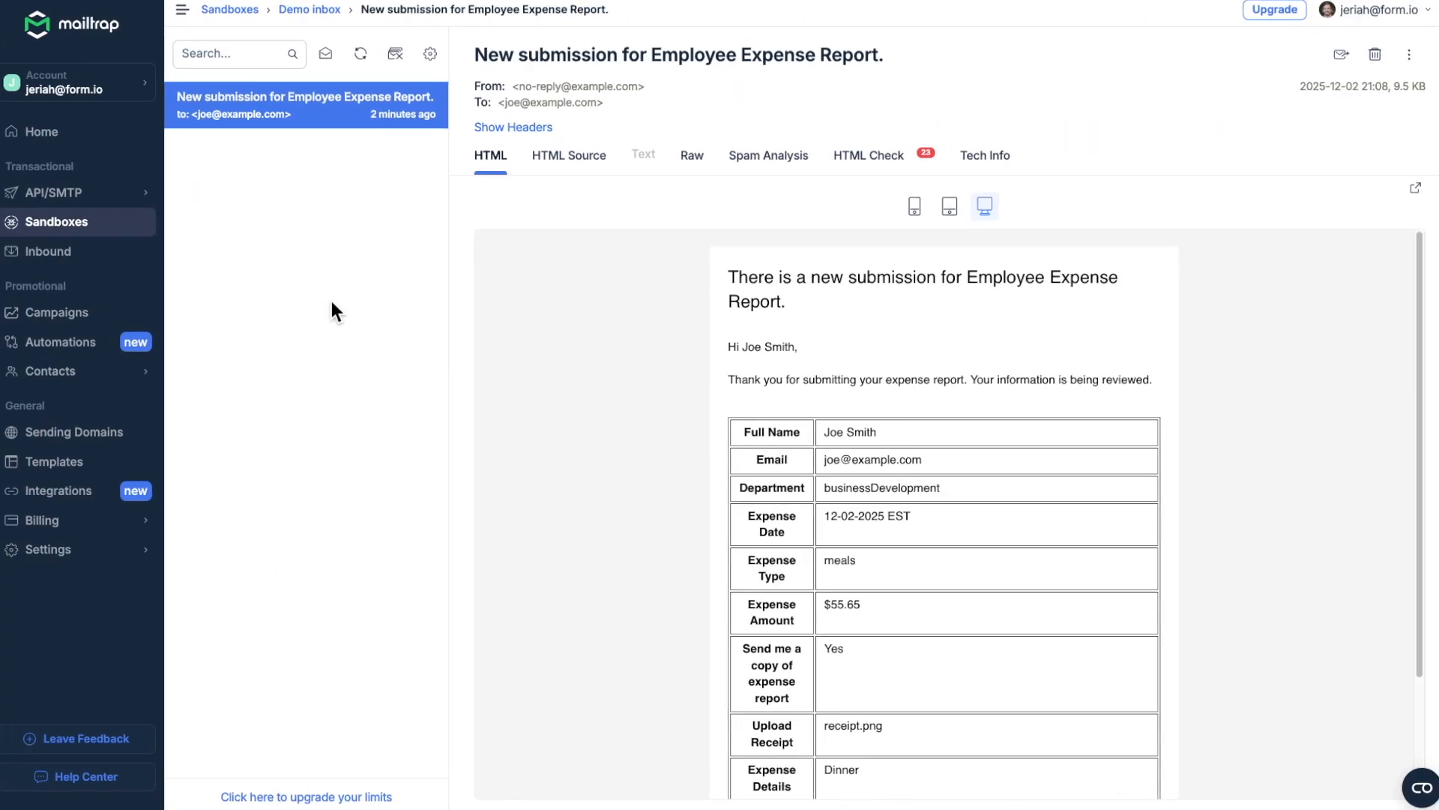
Step: Read the 'New submission for Employee Expense Report.' email listing the $55.65 meals expense
{"action": "left_click", "coordinate": [373, 129]}
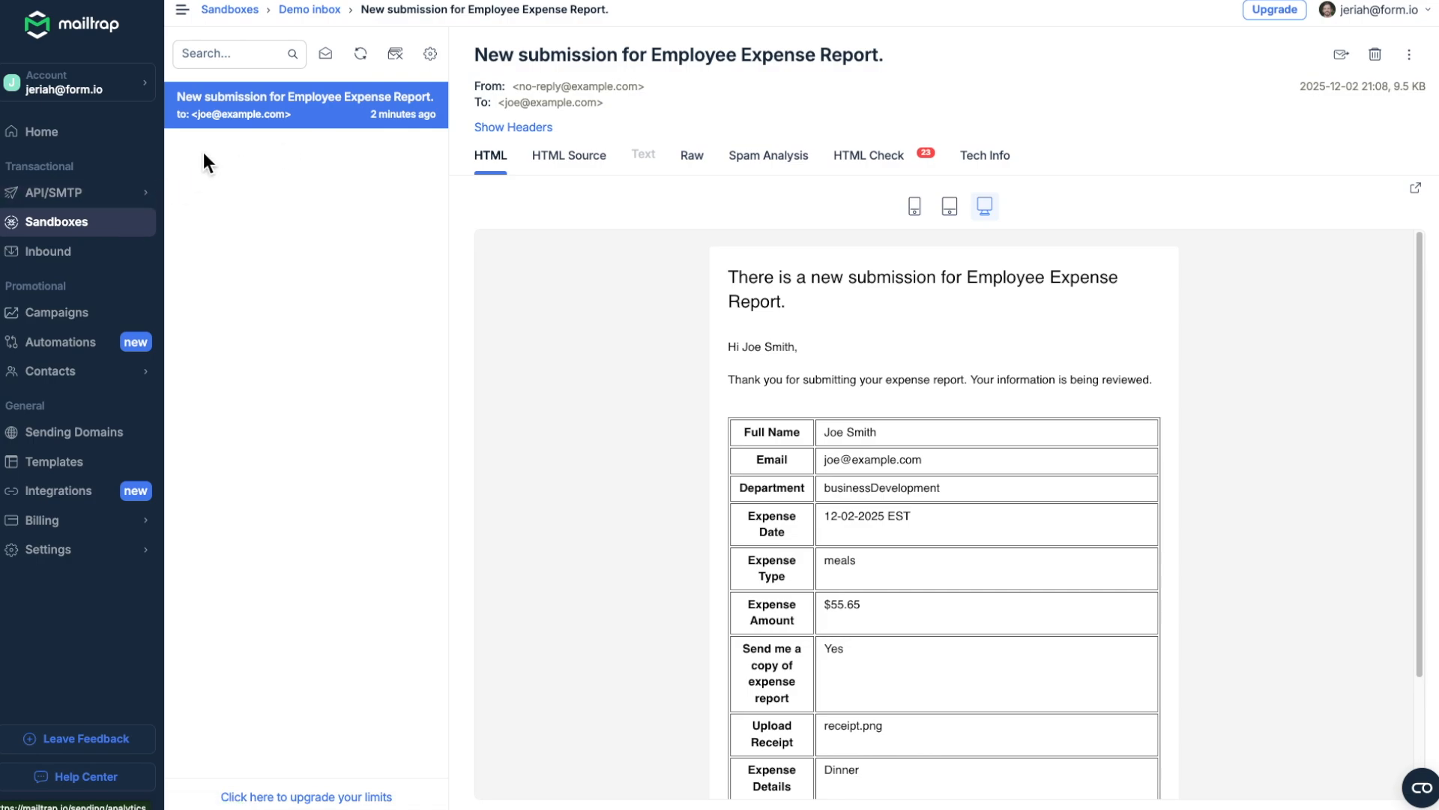
{"action": "scroll", "coordinate": [830, 439], "scroll_direction": "down", "scroll_amount": 1}
{"action": "scroll", "coordinate": [830, 439], "scroll_direction": "down", "scroll_amount": 2}
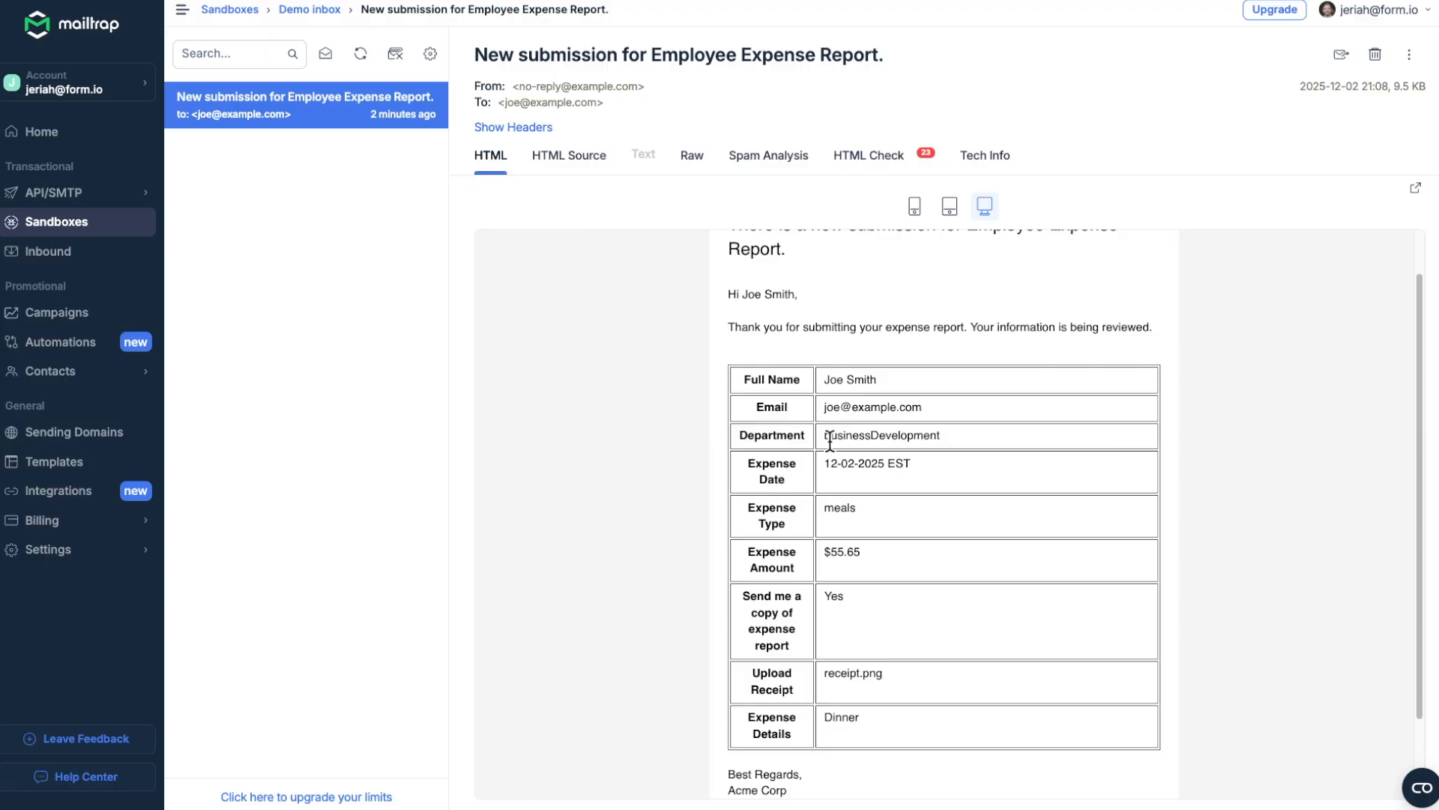
{"action": "scroll", "coordinate": [830, 441], "scroll_direction": "down", "scroll_amount": 3}
{"action": "scroll", "coordinate": [829, 438], "scroll_direction": "up", "scroll_amount": 2}
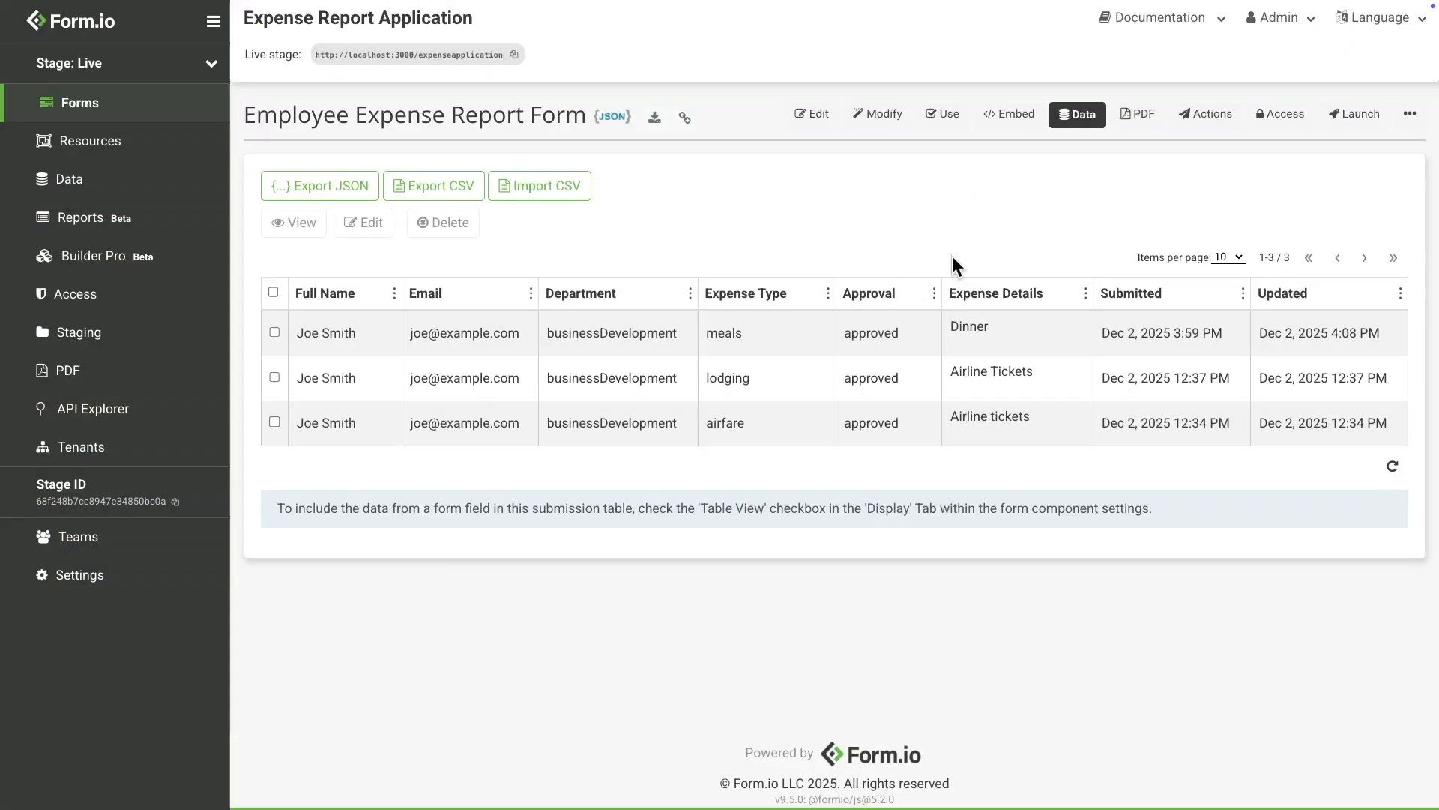
Step: Open Action Logs and expand the 3:59:25 pm User Email entry showing Message Sent
{"action": "left_click", "coordinate": [1414, 117]}
{"action": "left_click", "coordinate": [1377, 199]}
{"action": "scroll", "coordinate": [758, 181], "scroll_direction": "down", "scroll_amount": 3}
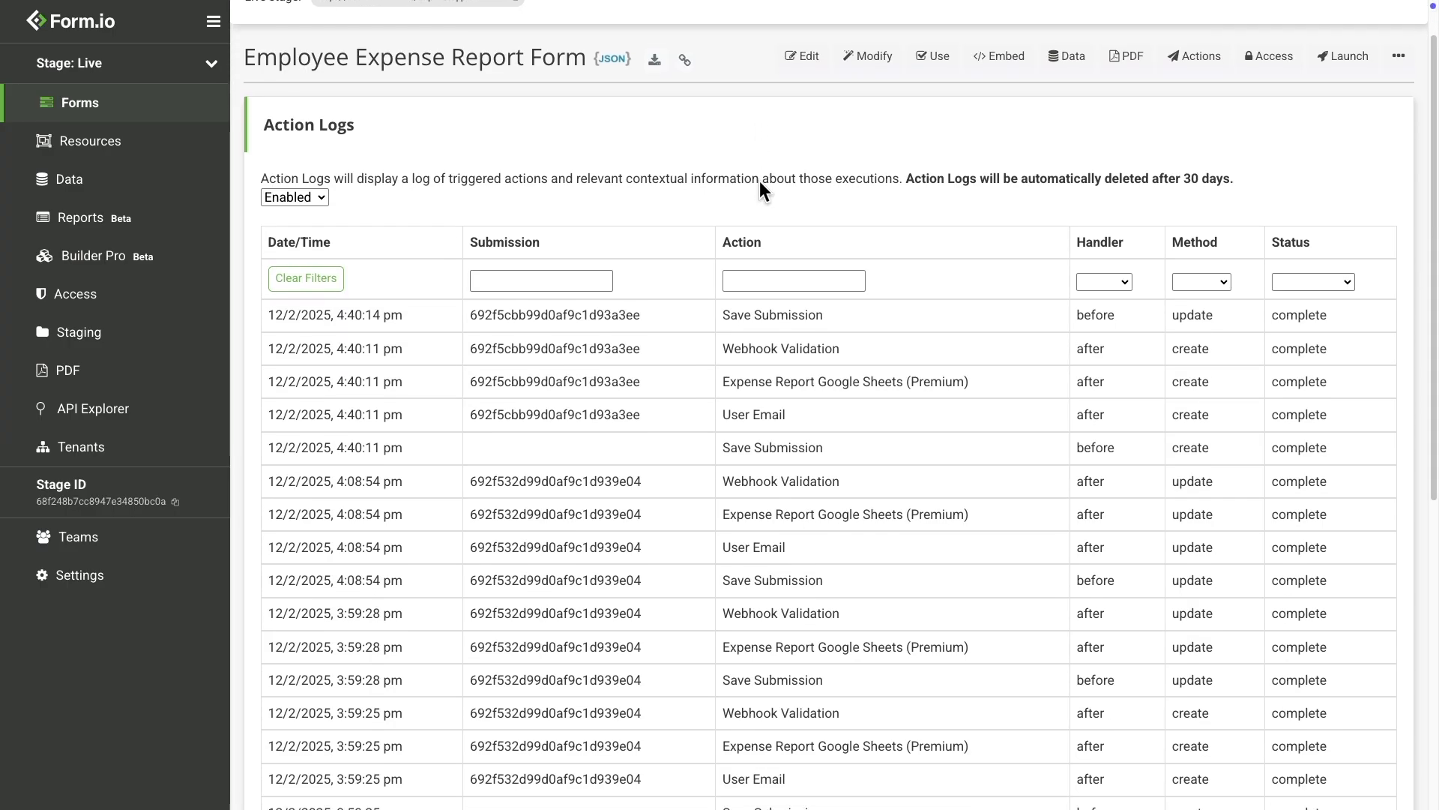
{"action": "scroll", "coordinate": [752, 173], "scroll_direction": "down", "scroll_amount": 1}
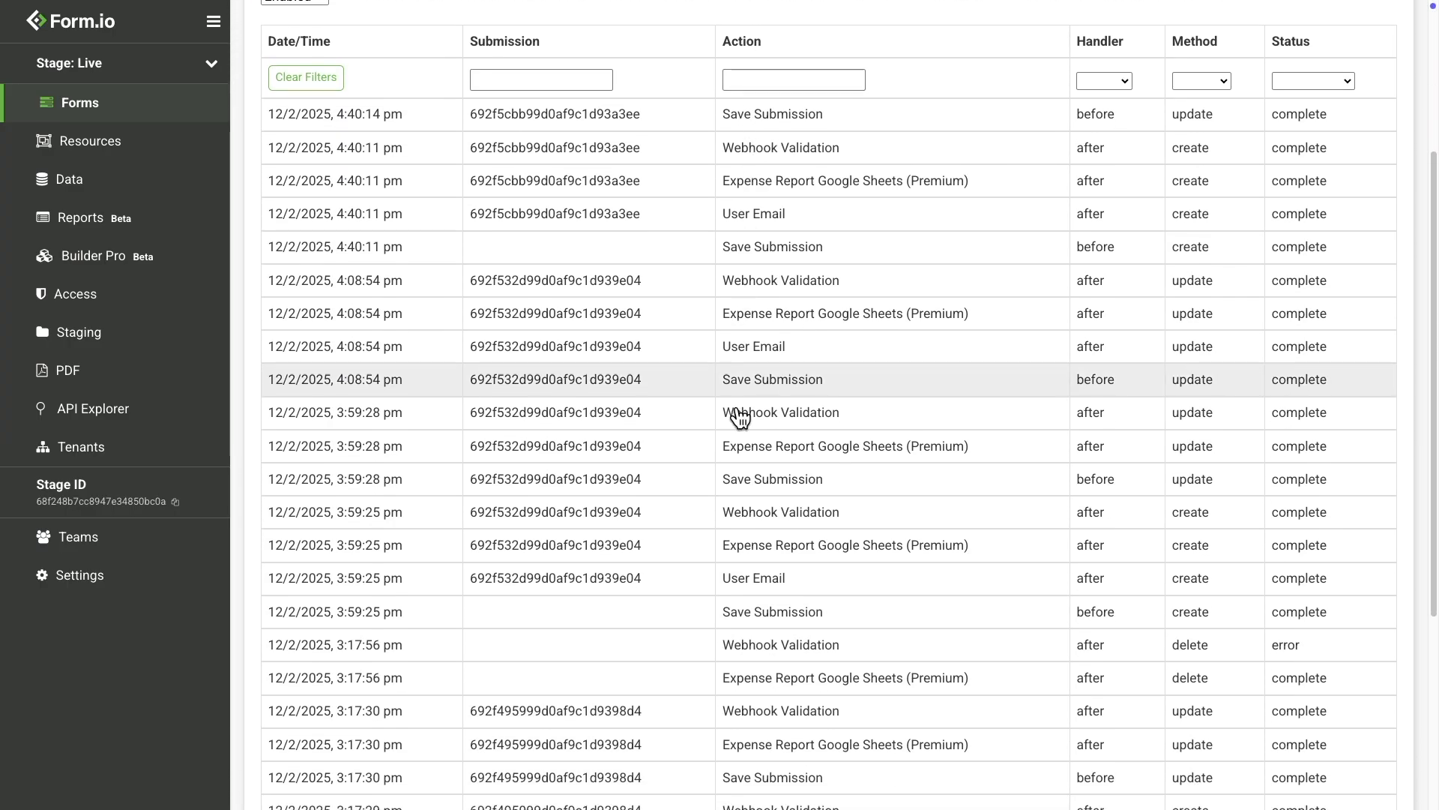
{"action": "left_click", "coordinate": [758, 590]}
{"action": "scroll", "coordinate": [758, 563], "scroll_direction": "down", "scroll_amount": 2}
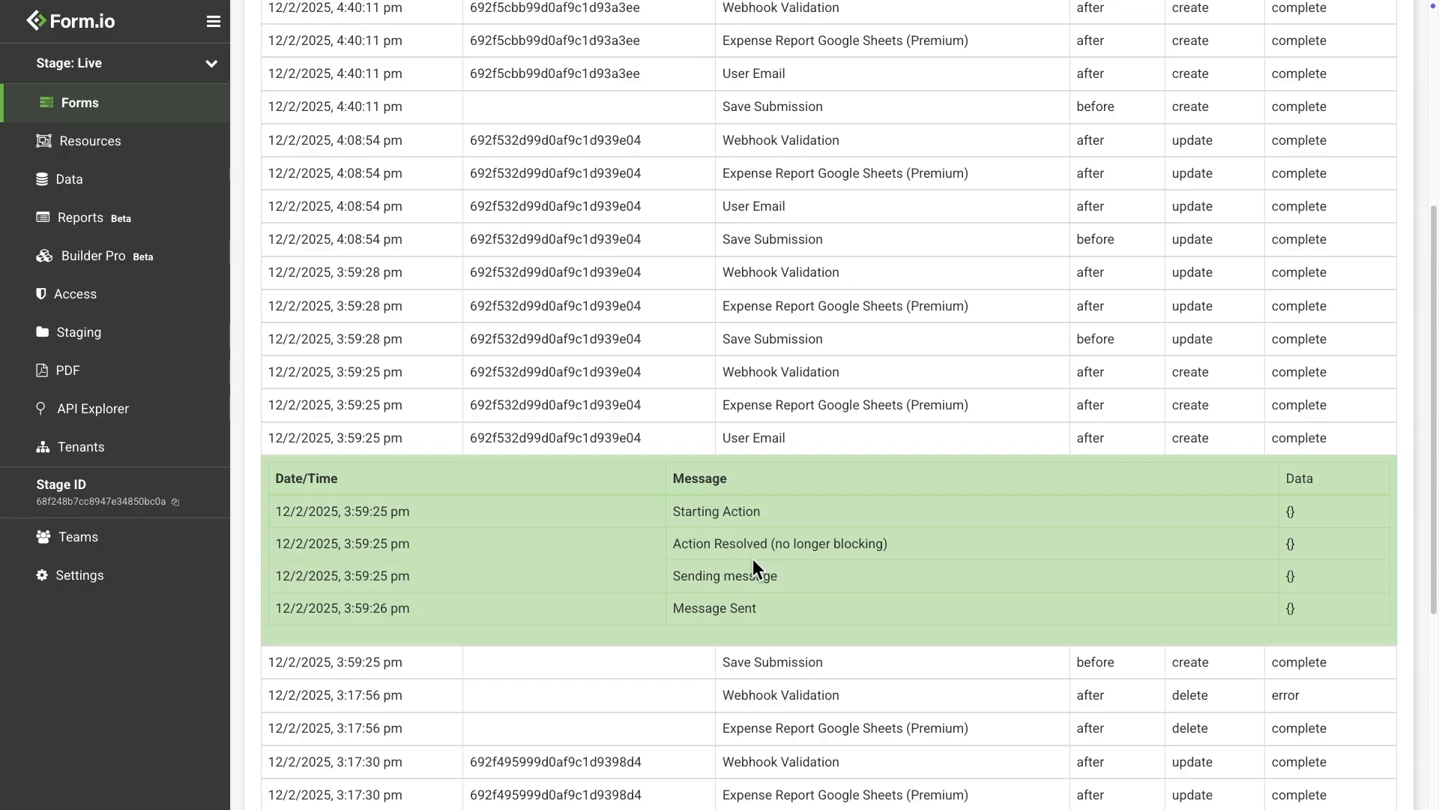
{"action": "scroll", "coordinate": [752, 560], "scroll_direction": "down", "scroll_amount": 1}
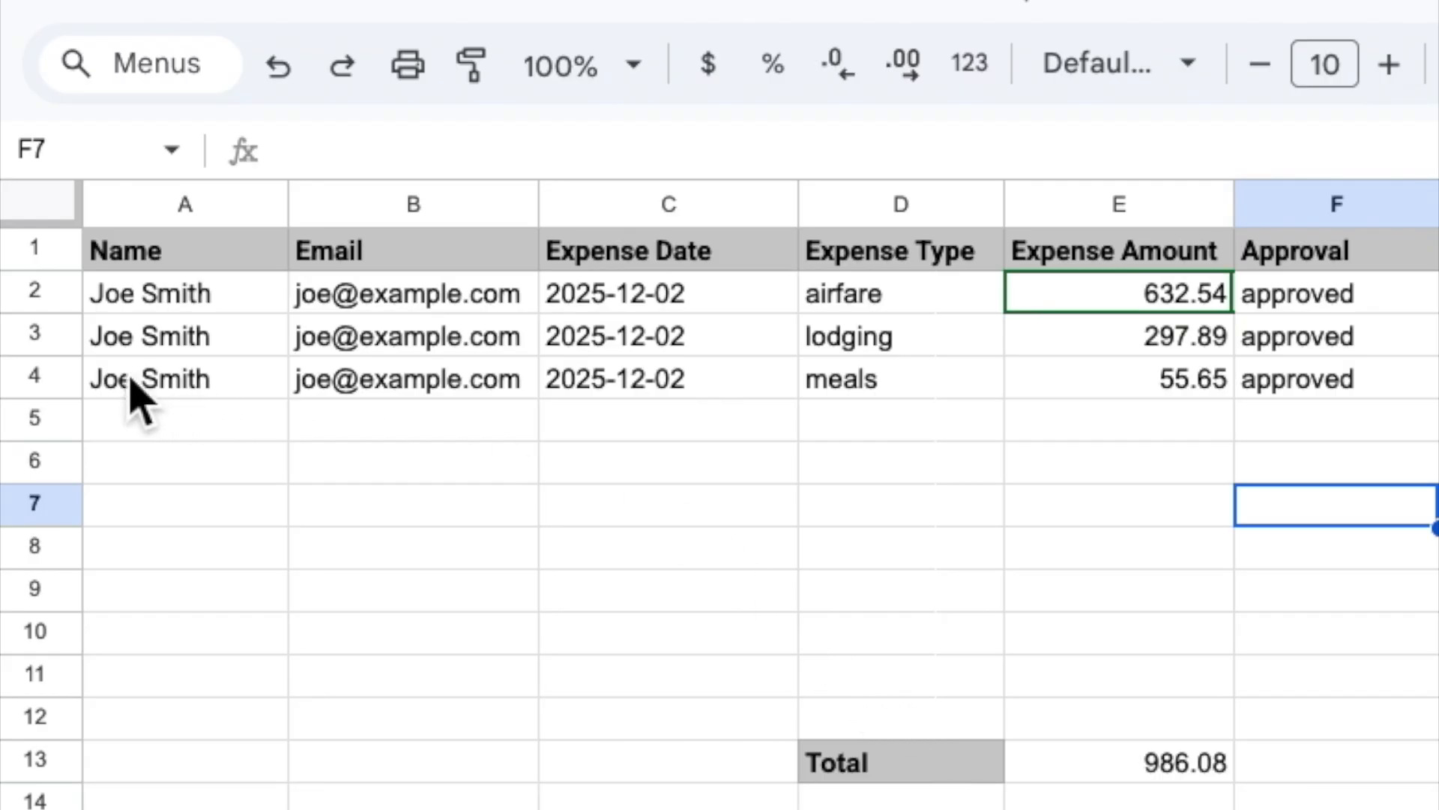
{"action": "left_click", "coordinate": [79, 376]}
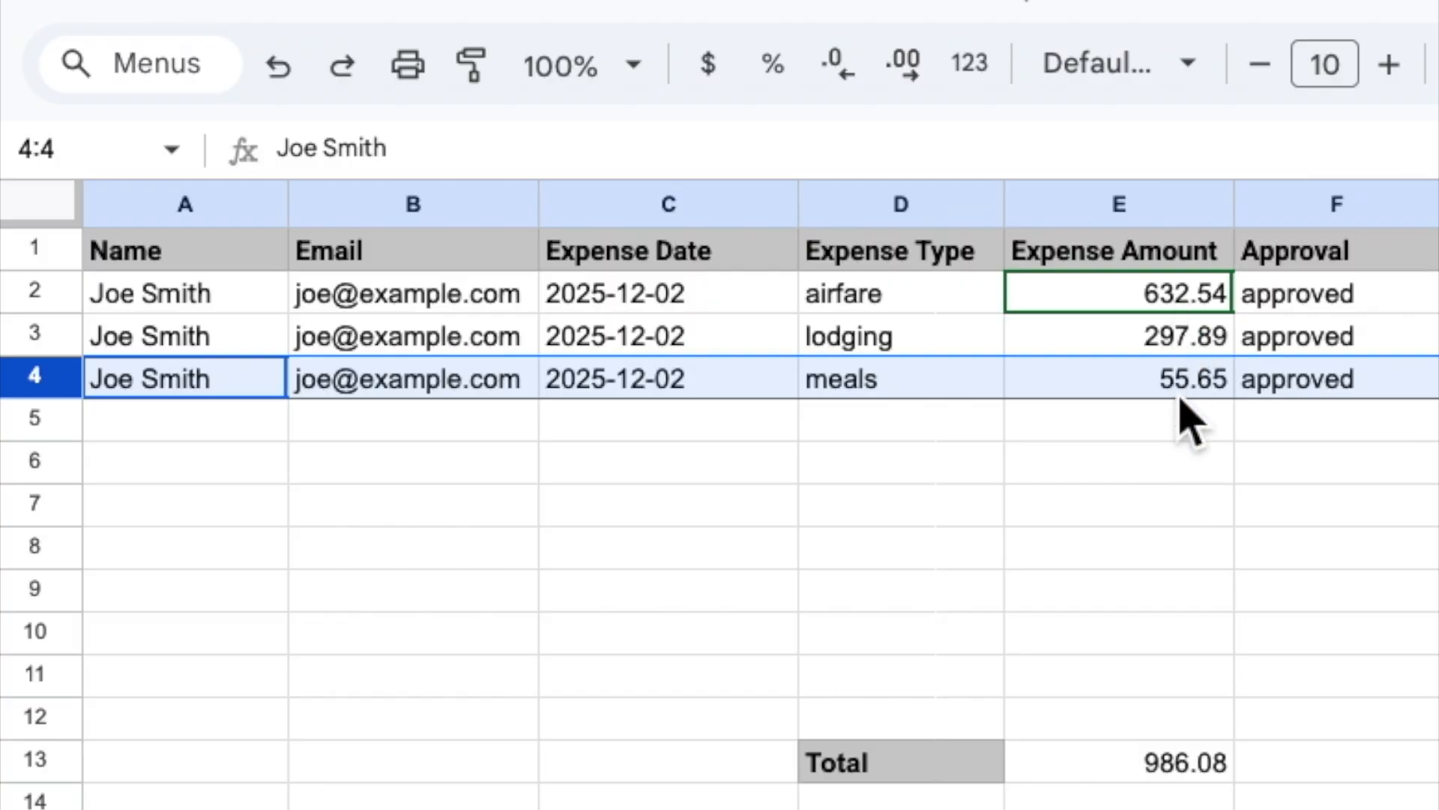
{"action": "left_click", "coordinate": [1191, 764]}
{"action": "key", "text": "Return"}
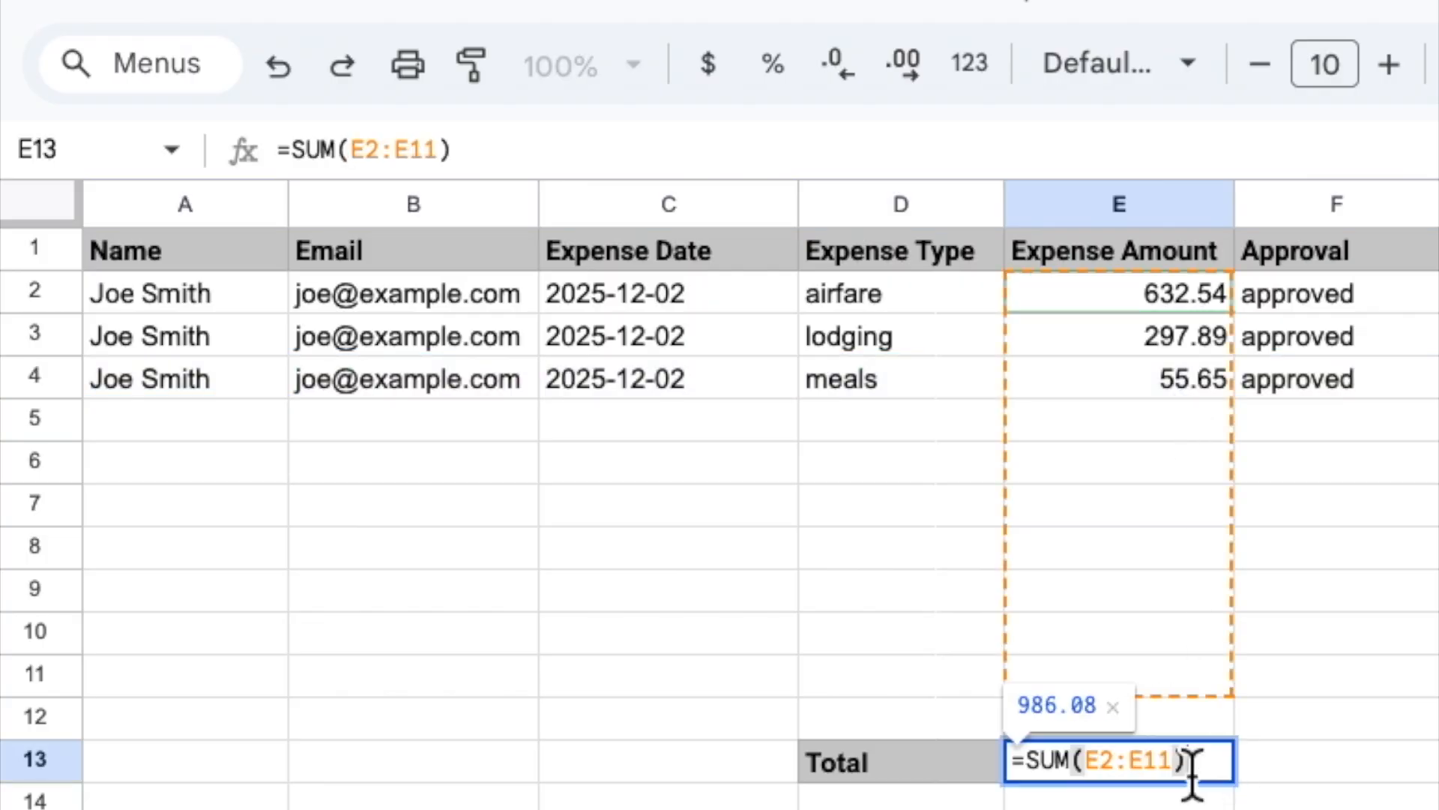
{"action": "left_click", "coordinate": [1190, 689]}
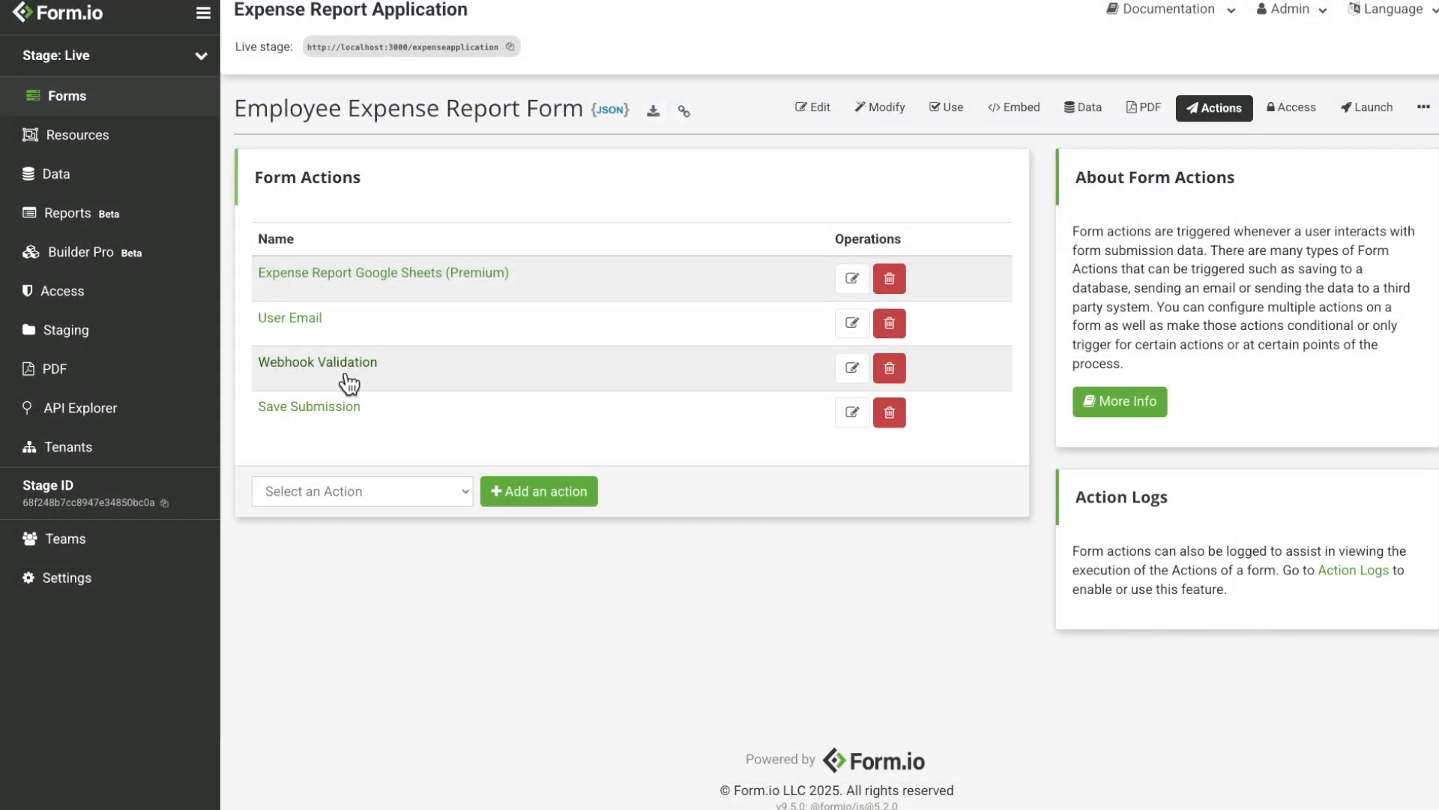
{"action": "left_click", "coordinate": [345, 365]}
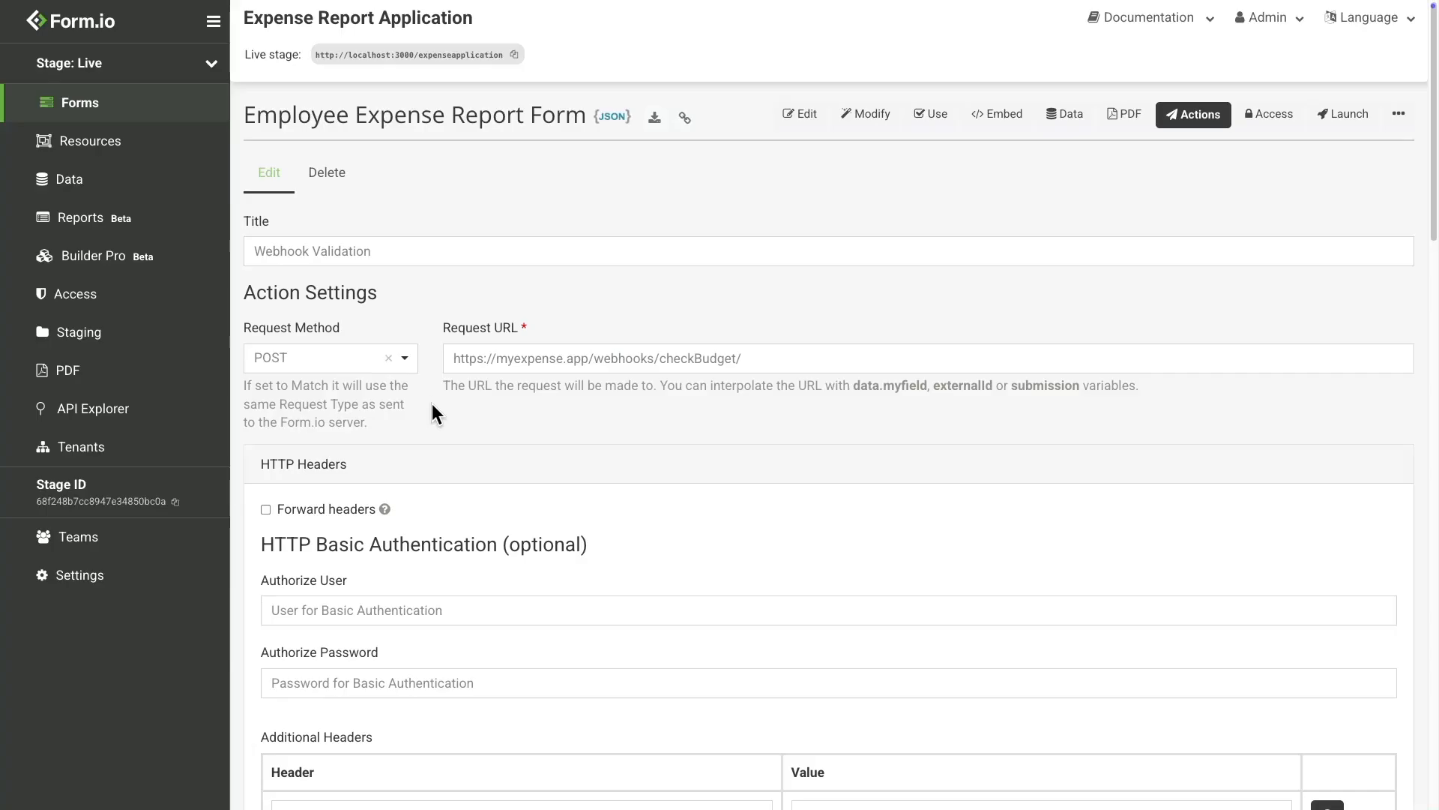
{"action": "left_click", "coordinate": [457, 355]}
{"action": "left_click_drag", "start_coordinate": [457, 358], "coordinate": [750, 355]}
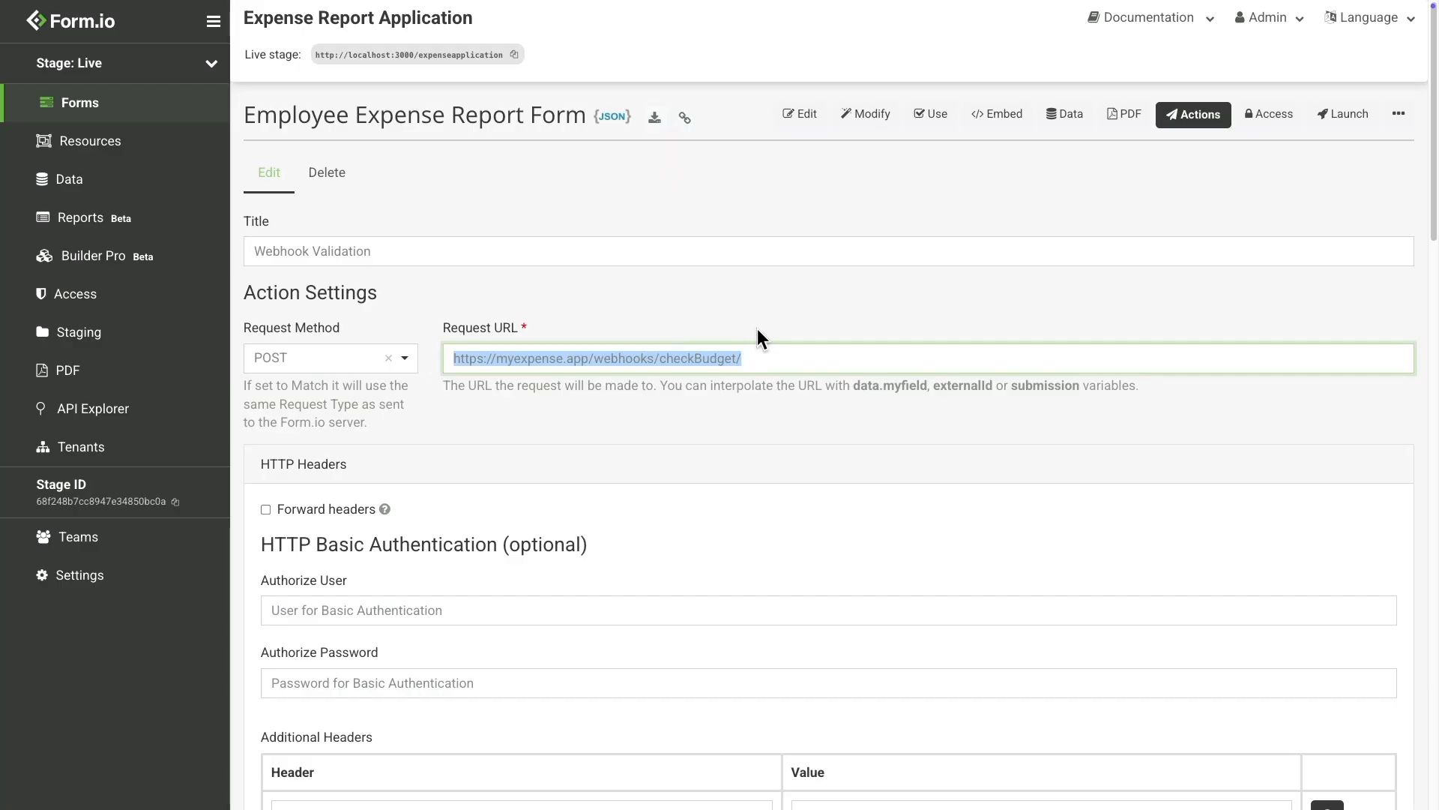
{"action": "left_click", "coordinate": [757, 329]}
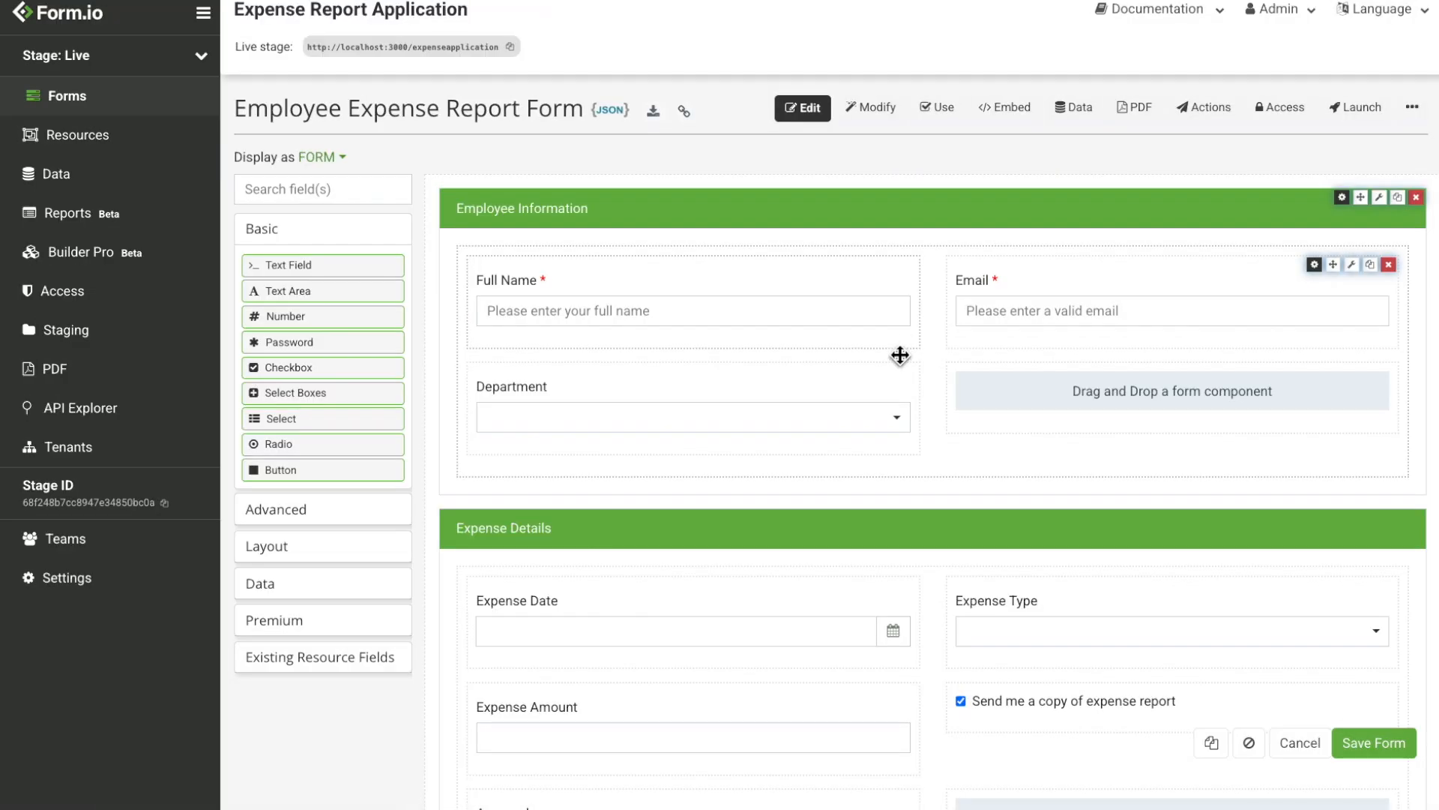
{"action": "scroll", "coordinate": [900, 354], "scroll_direction": "down", "scroll_amount": 3}
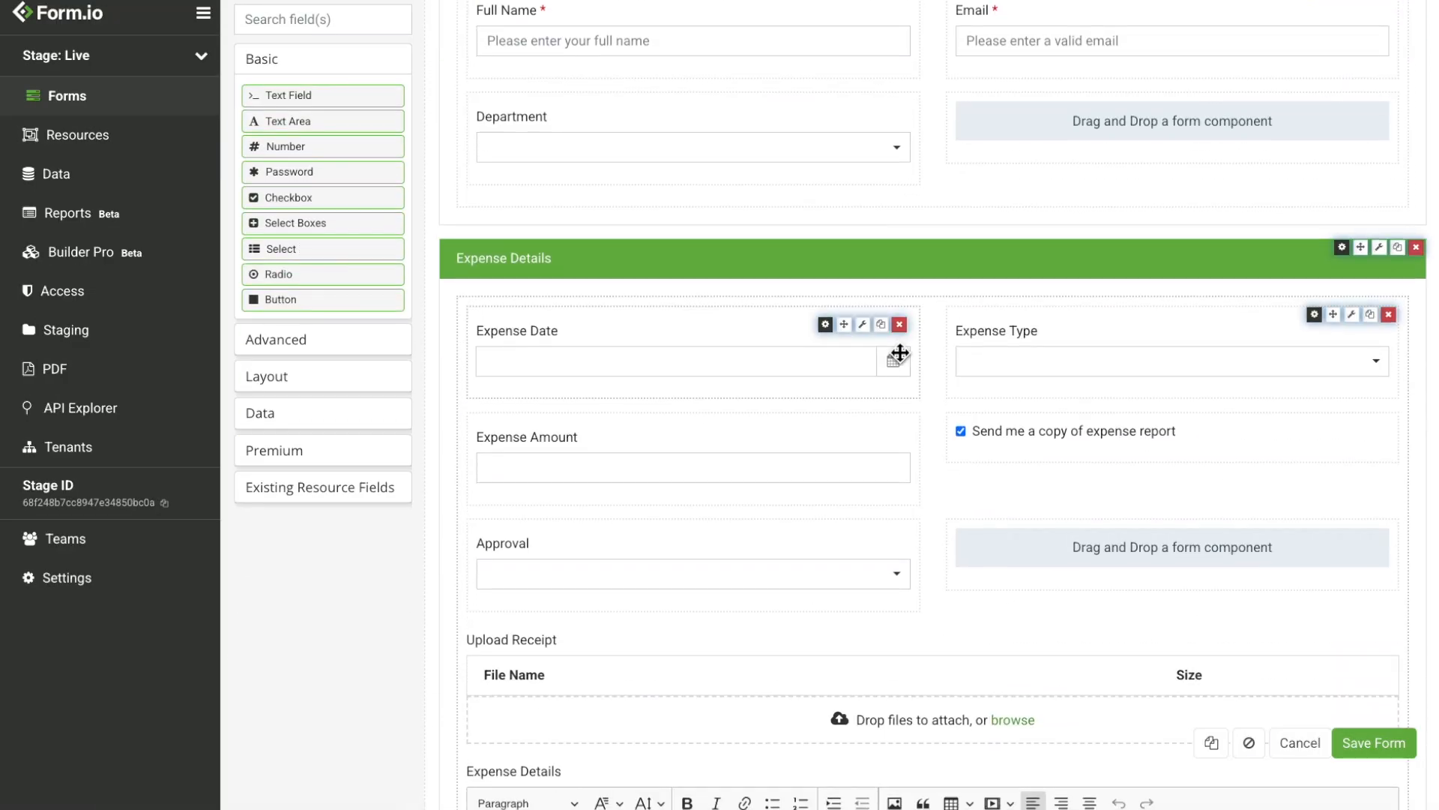
Step: Review the Approval field's Approved/Denied data options and cancel without changes
{"action": "scroll", "coordinate": [900, 355], "scroll_direction": "down", "scroll_amount": 1}
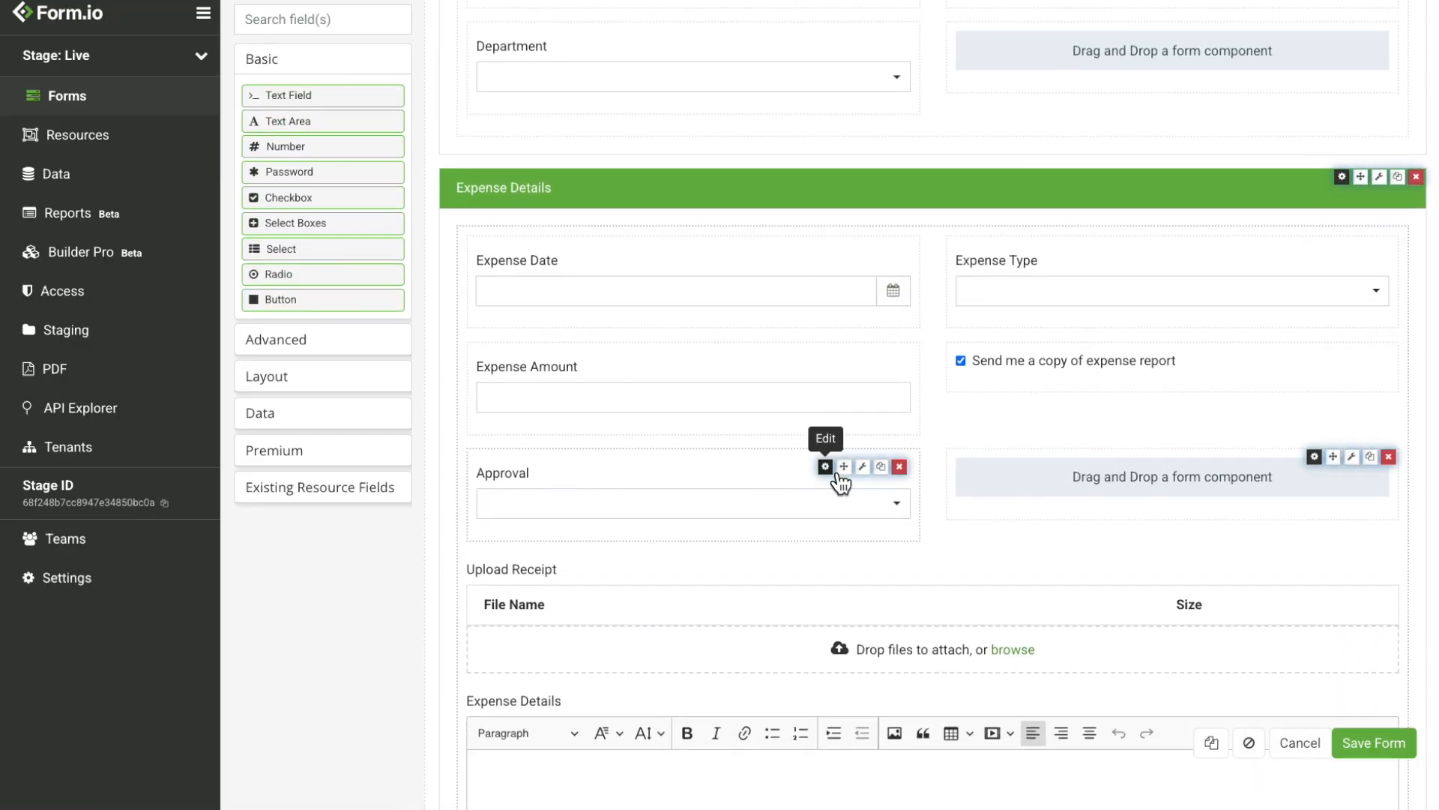
{"action": "left_click", "coordinate": [826, 466]}
{"action": "left_click", "coordinate": [407, 94]}
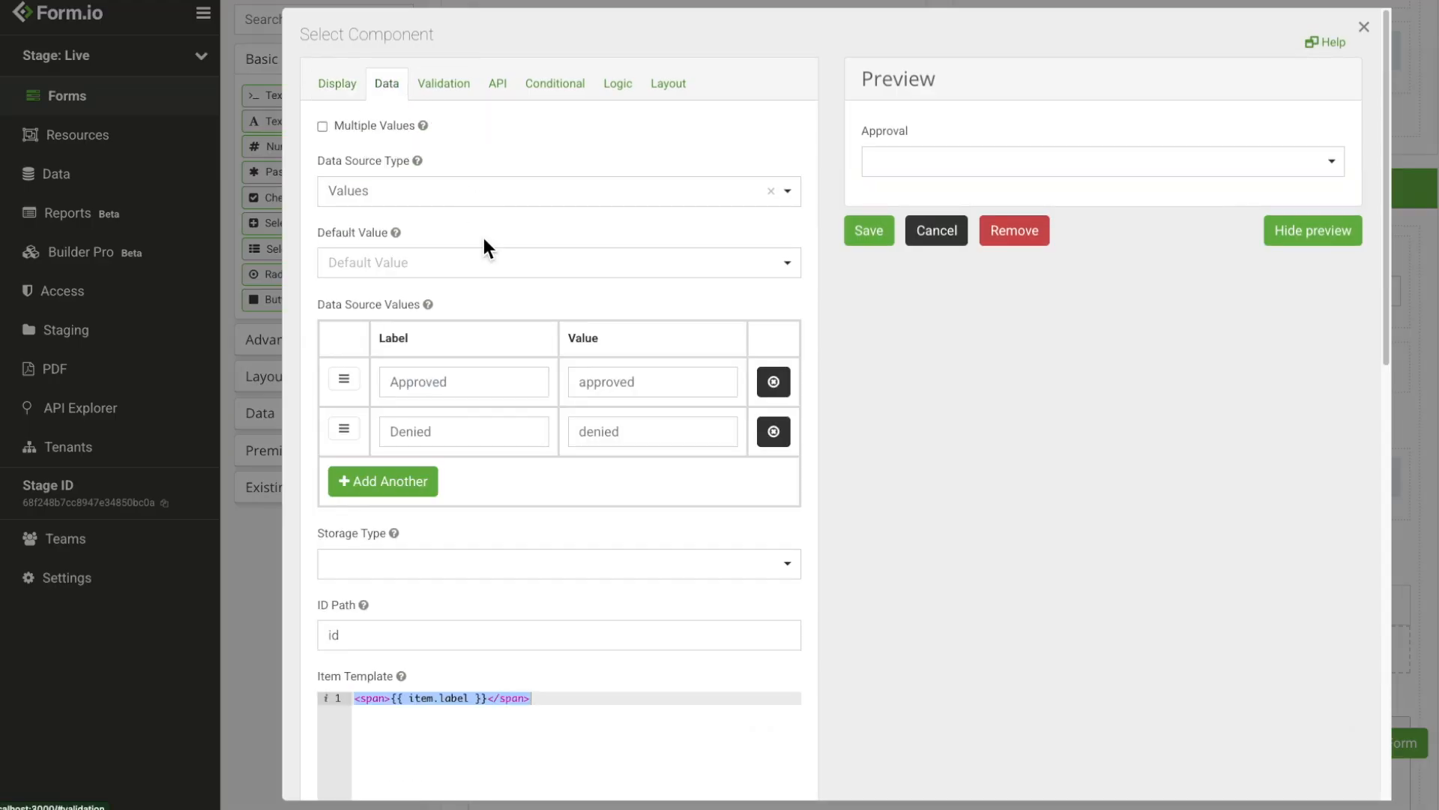
{"action": "left_click_drag", "start_coordinate": [514, 386], "coordinate": [380, 386]}
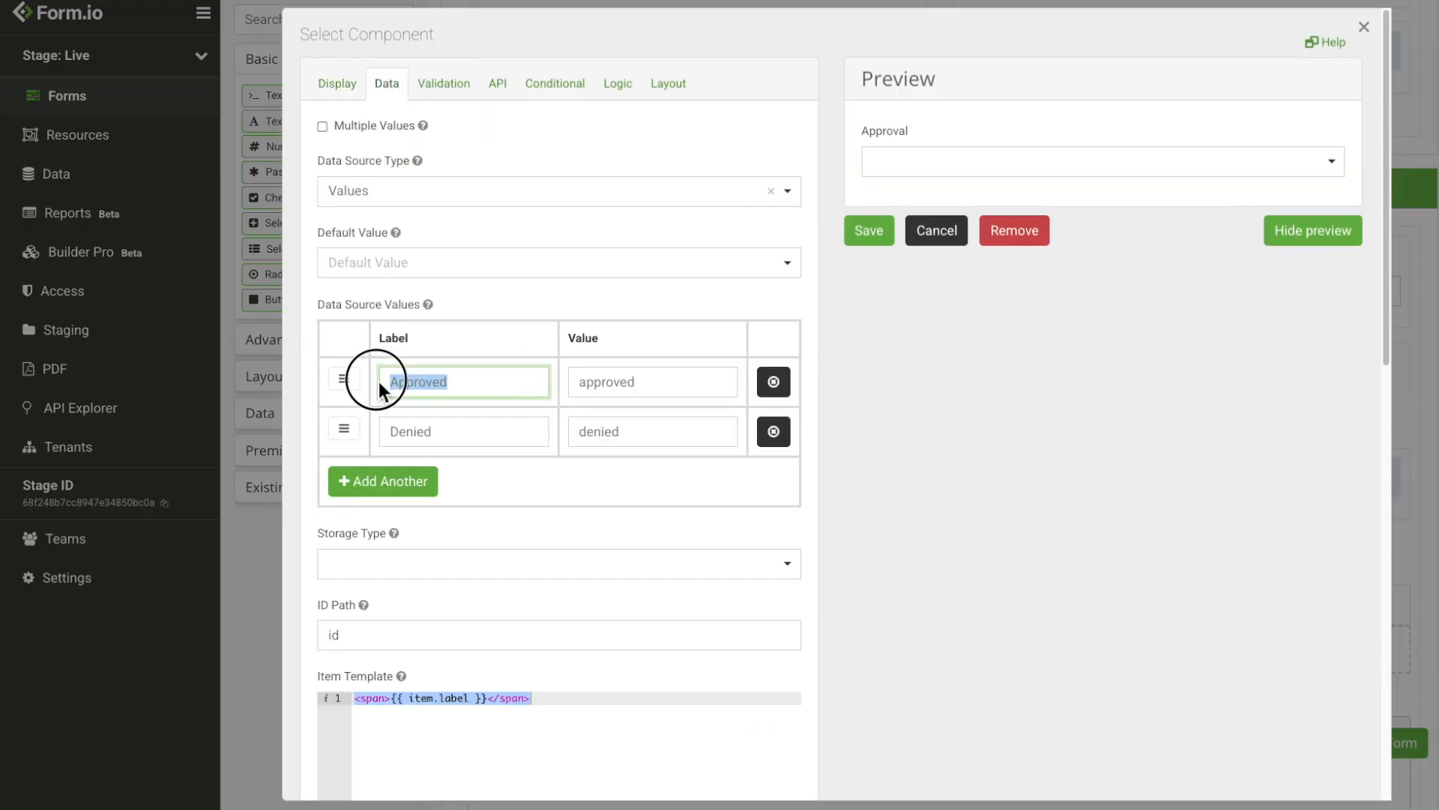
{"action": "left_click", "coordinate": [480, 377]}
{"action": "left_click", "coordinate": [930, 252]}
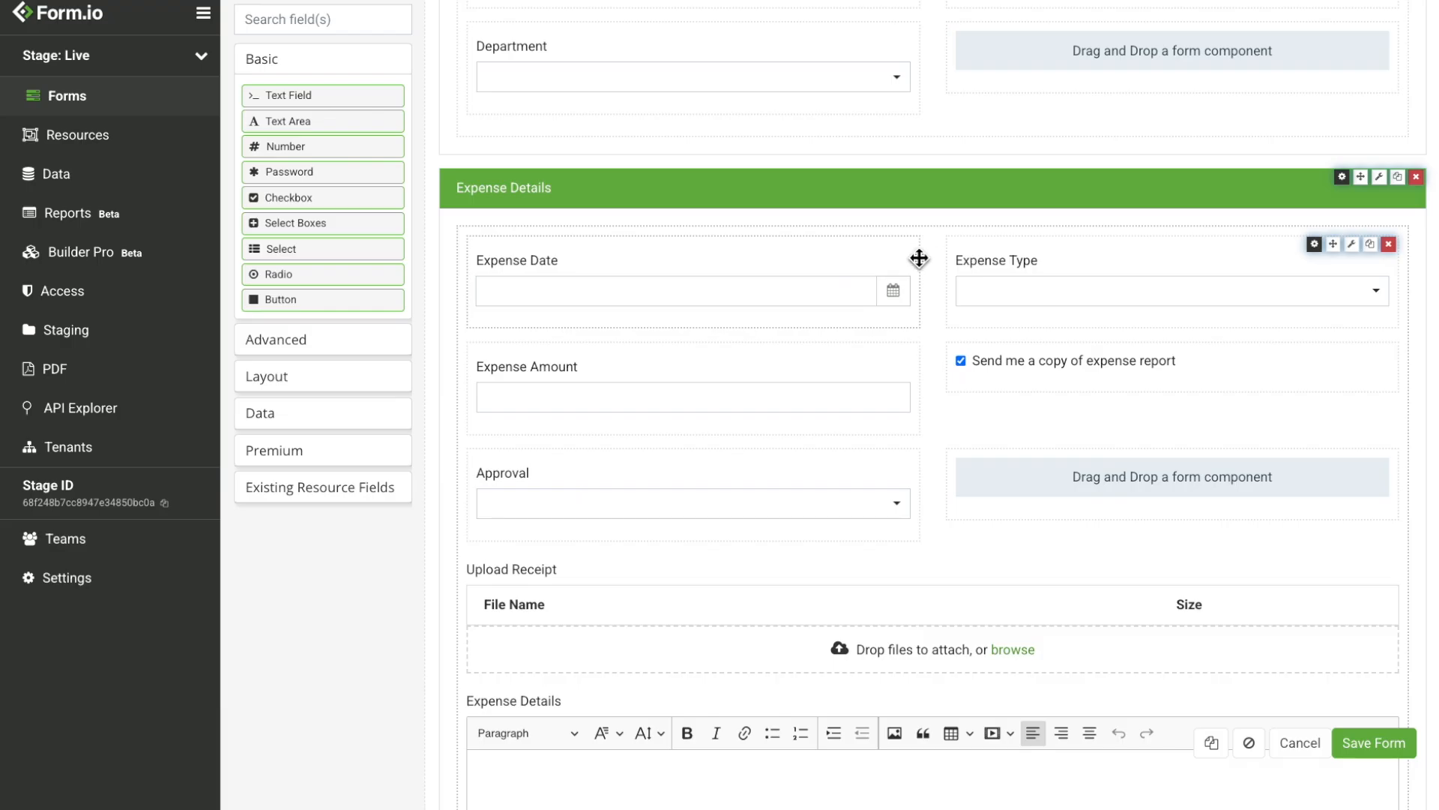
{"action": "key", "text": "ctrl+Right"}
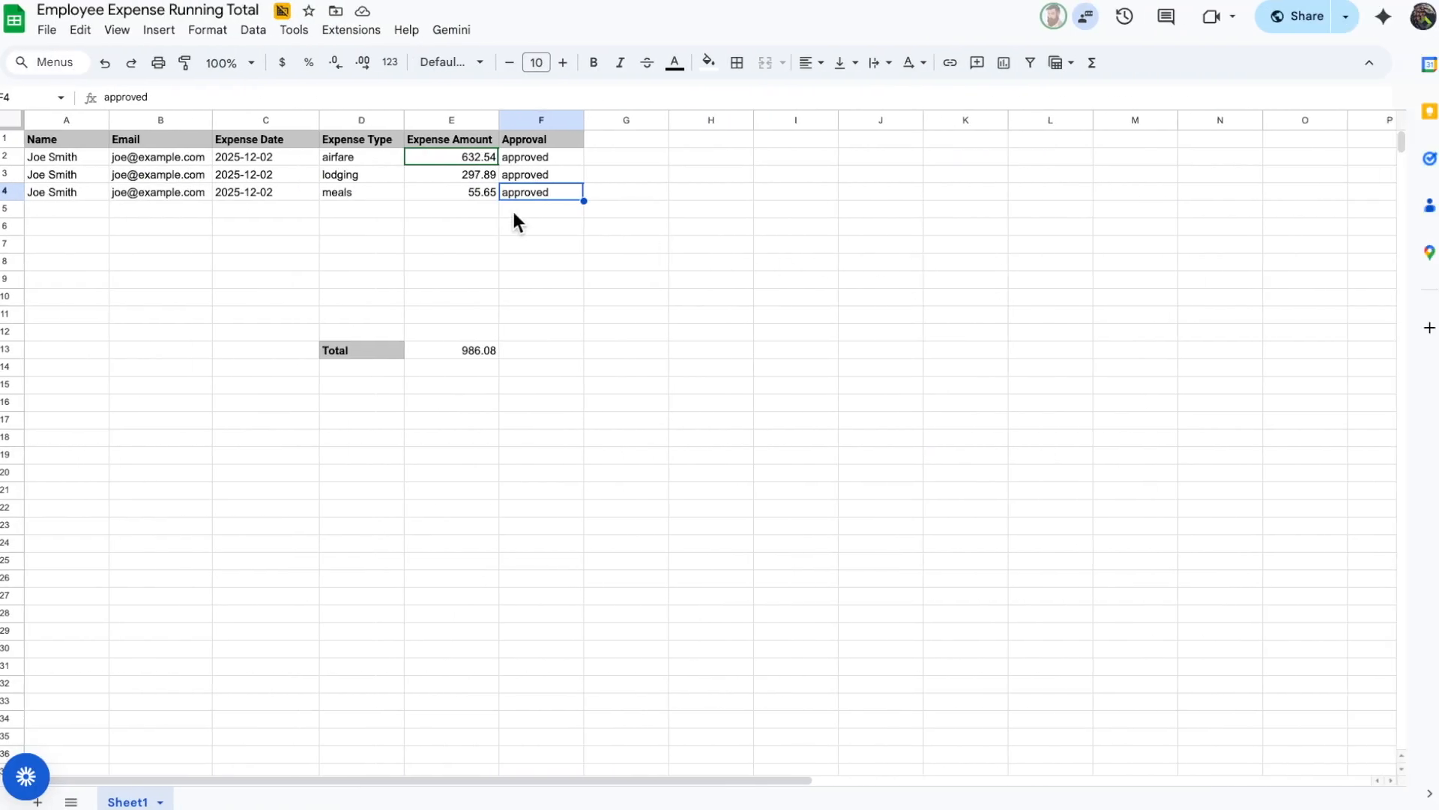
Step: Confirm the 55.65 amount and 986.08 SUM total, view Form.io submissions, then enter the employee's name
{"action": "left_click", "coordinate": [479, 195]}
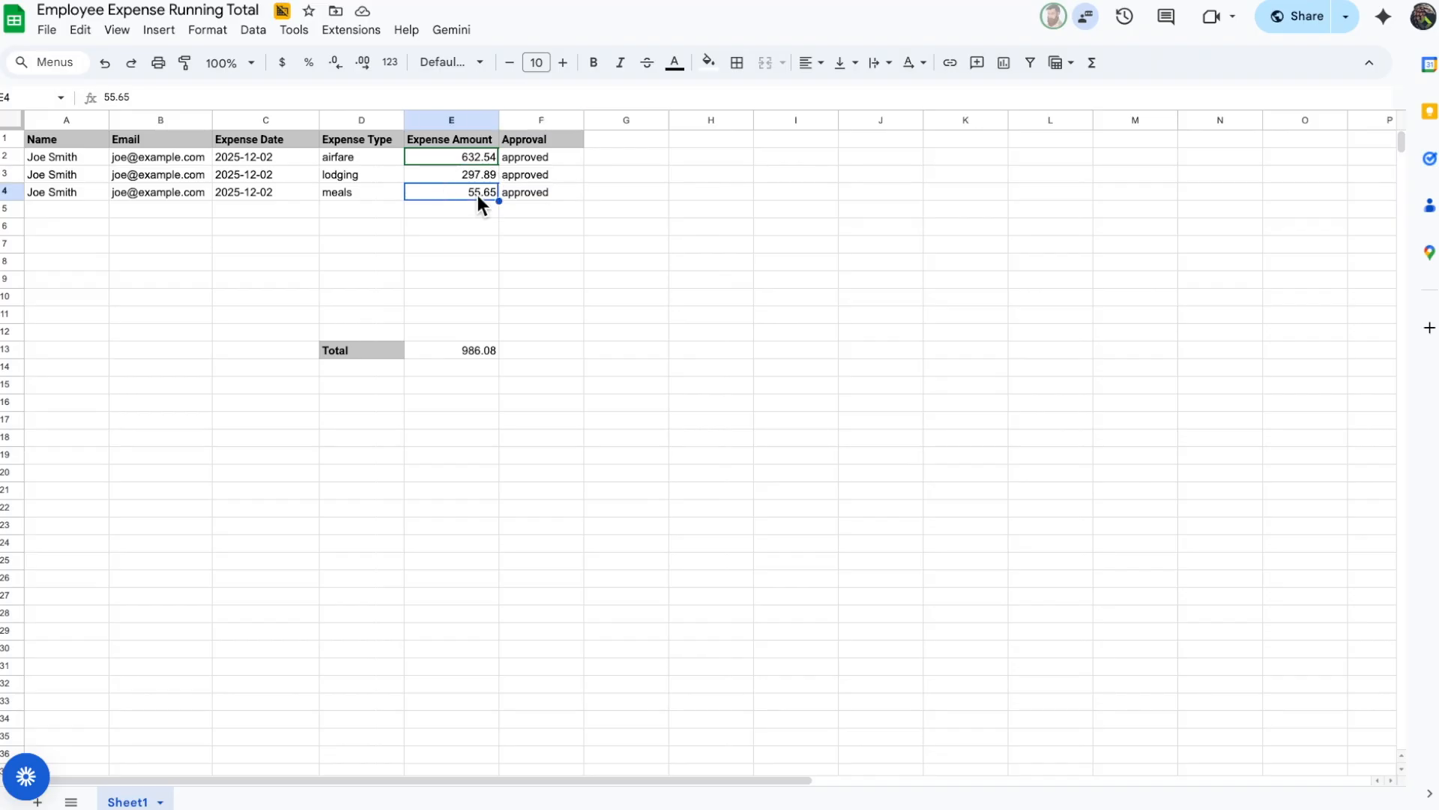
{"action": "left_click", "coordinate": [470, 351]}
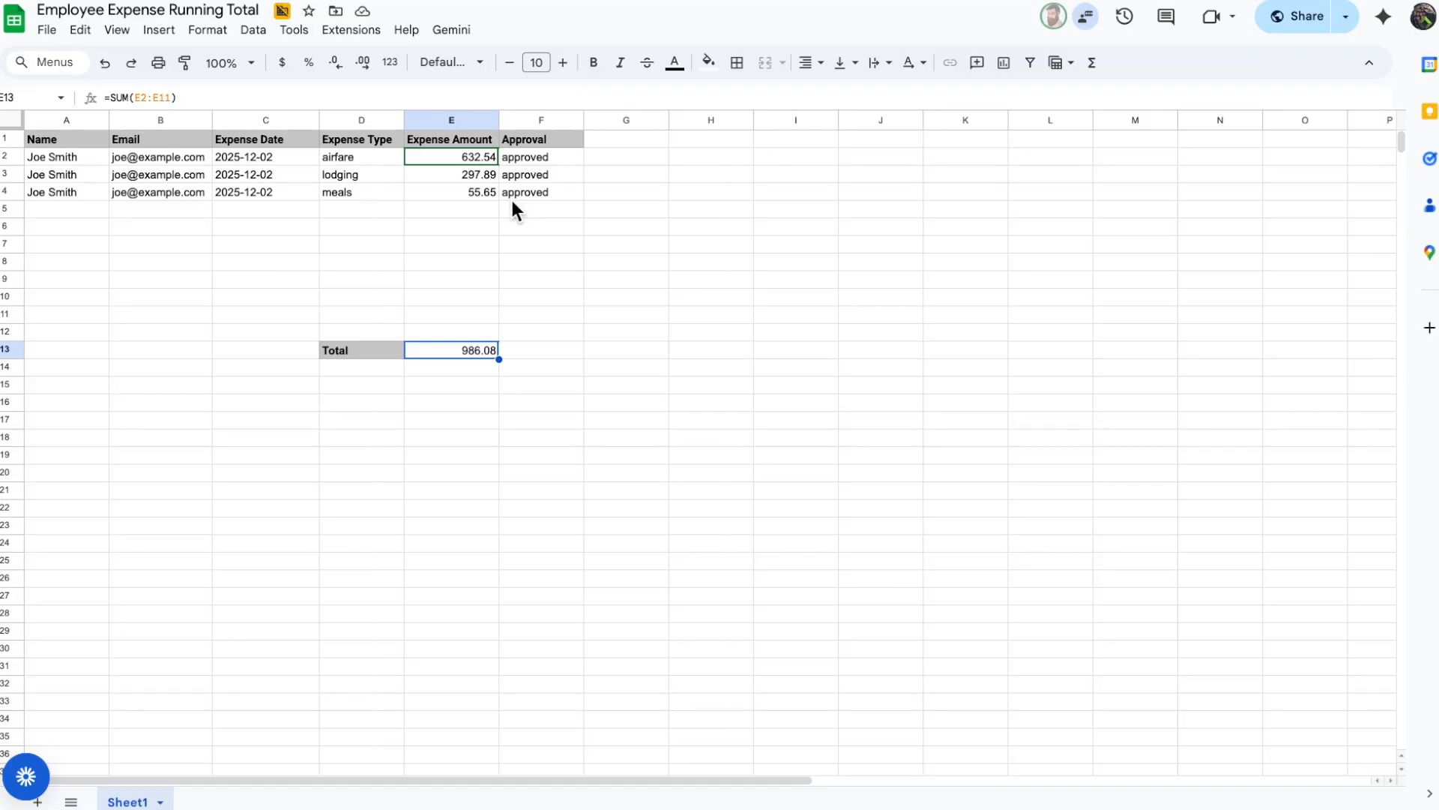
{"action": "key", "text": "ctrl+Left"}
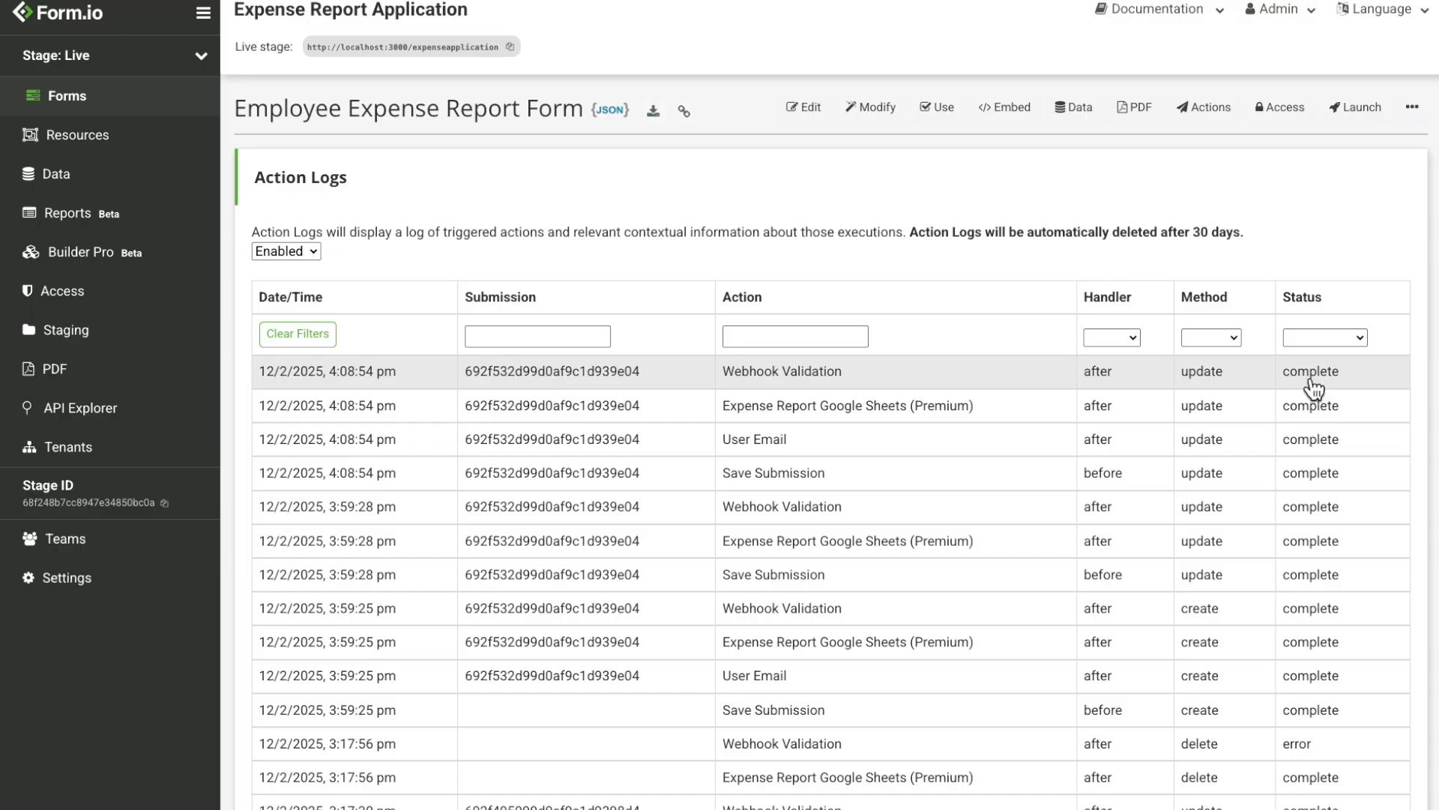
{"action": "left_click", "coordinate": [1086, 126]}
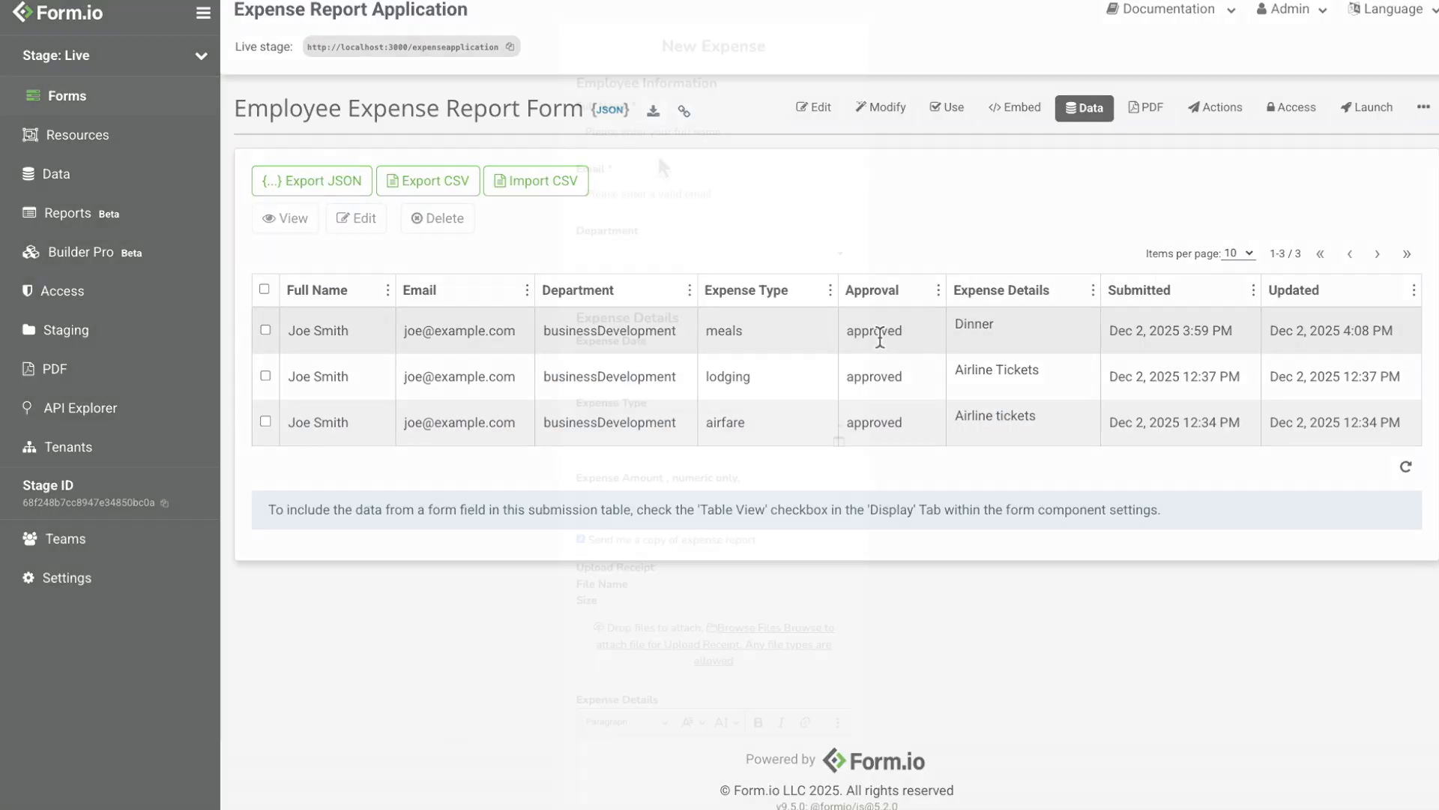
{"action": "type", "text": "Joe Smith"}
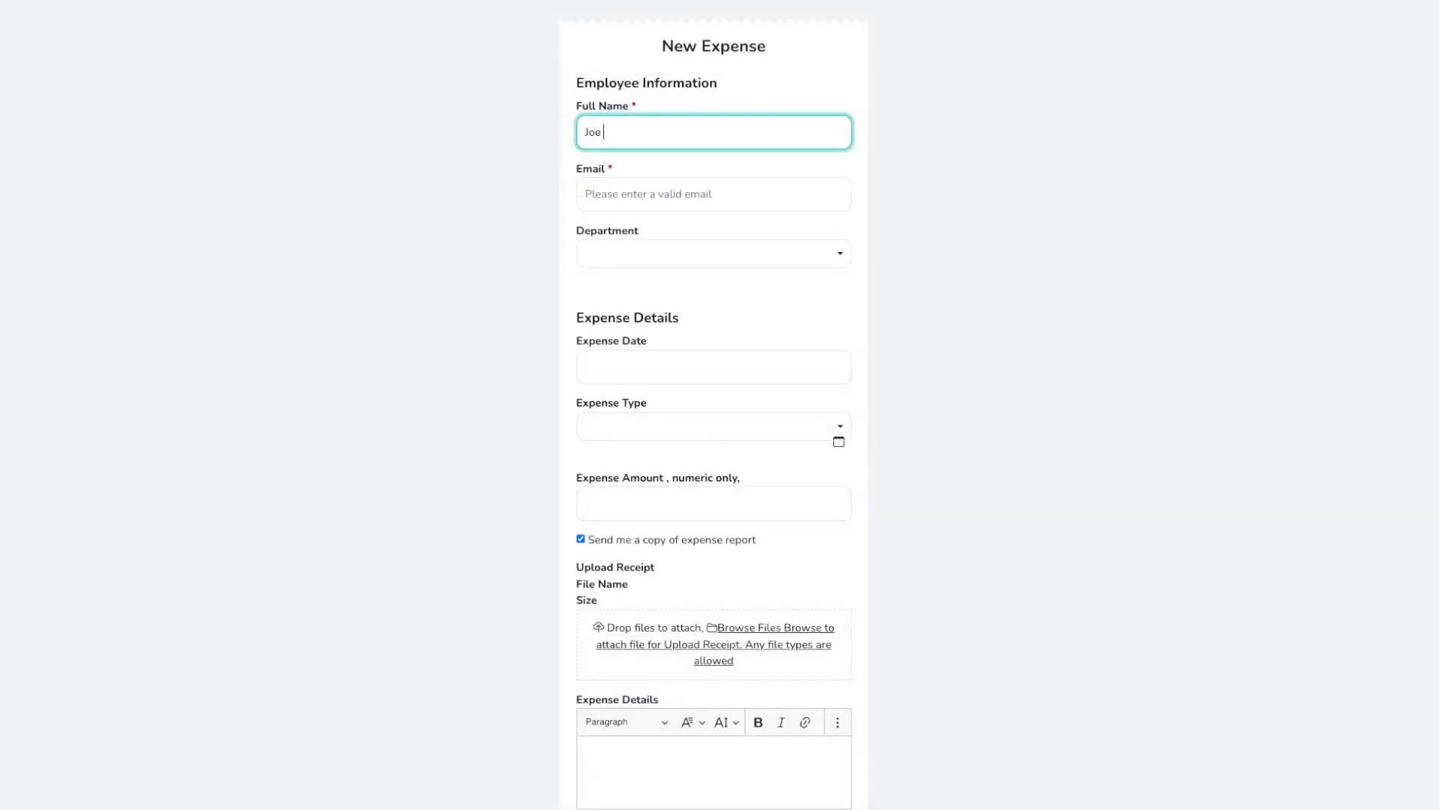
{"action": "key", "text": "Tab"}
Step: Fill in the email, Business Development, 12-02-2025, Ground Transportation and amount $125.52
{"action": "type", "text": "joe@example.com"}
{"action": "left_click", "coordinate": [675, 255]}
{"action": "left_click", "coordinate": [660, 312]}
{"action": "left_click", "coordinate": [651, 373]}
{"action": "left_click", "coordinate": [684, 448]}
{"action": "left_click", "coordinate": [662, 433]}
{"action": "left_click", "coordinate": [675, 584]}
{"action": "left_click", "coordinate": [658, 512]}
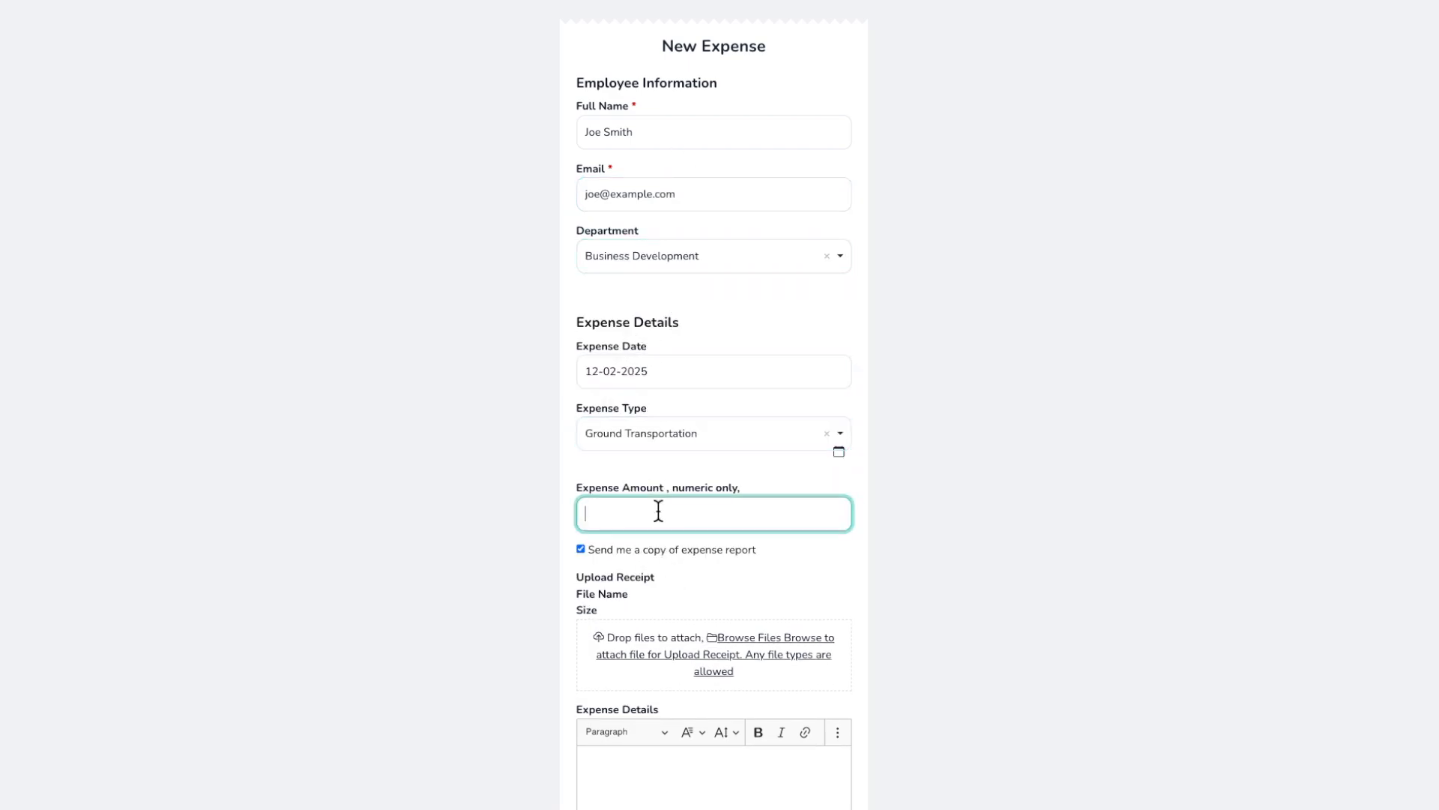
{"action": "type", "text": "$125.52"}
Step: Attach receipt.png, enter details 'Uber', and submit the expense
{"action": "scroll", "coordinate": [673, 500], "scroll_direction": "down", "scroll_amount": 2}
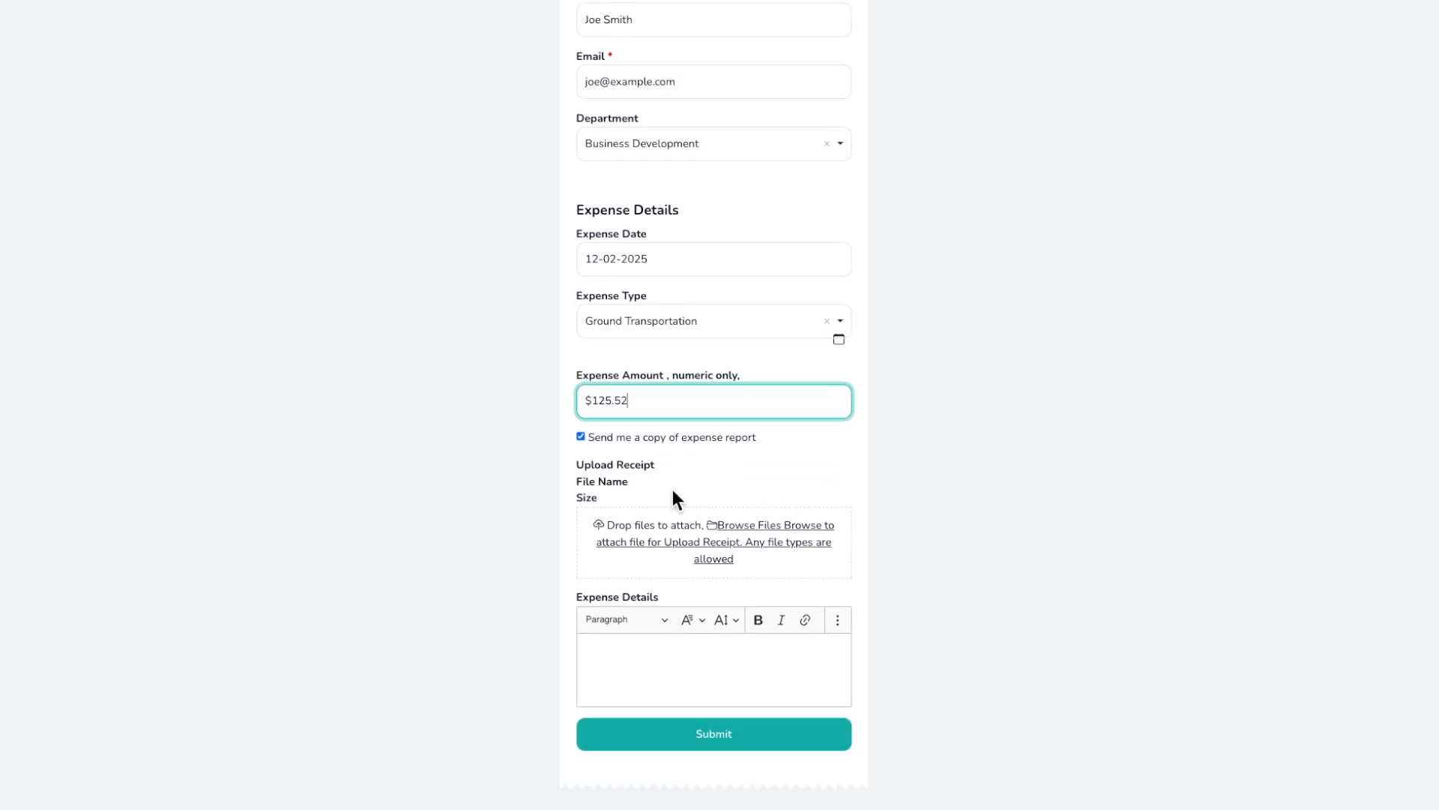
{"action": "left_click", "coordinate": [763, 543]}
{"action": "double_click", "coordinate": [305, 179]}
{"action": "left_click", "coordinate": [696, 680]}
{"action": "type", "text": "Uber"}
{"action": "left_click", "coordinate": [694, 735]}
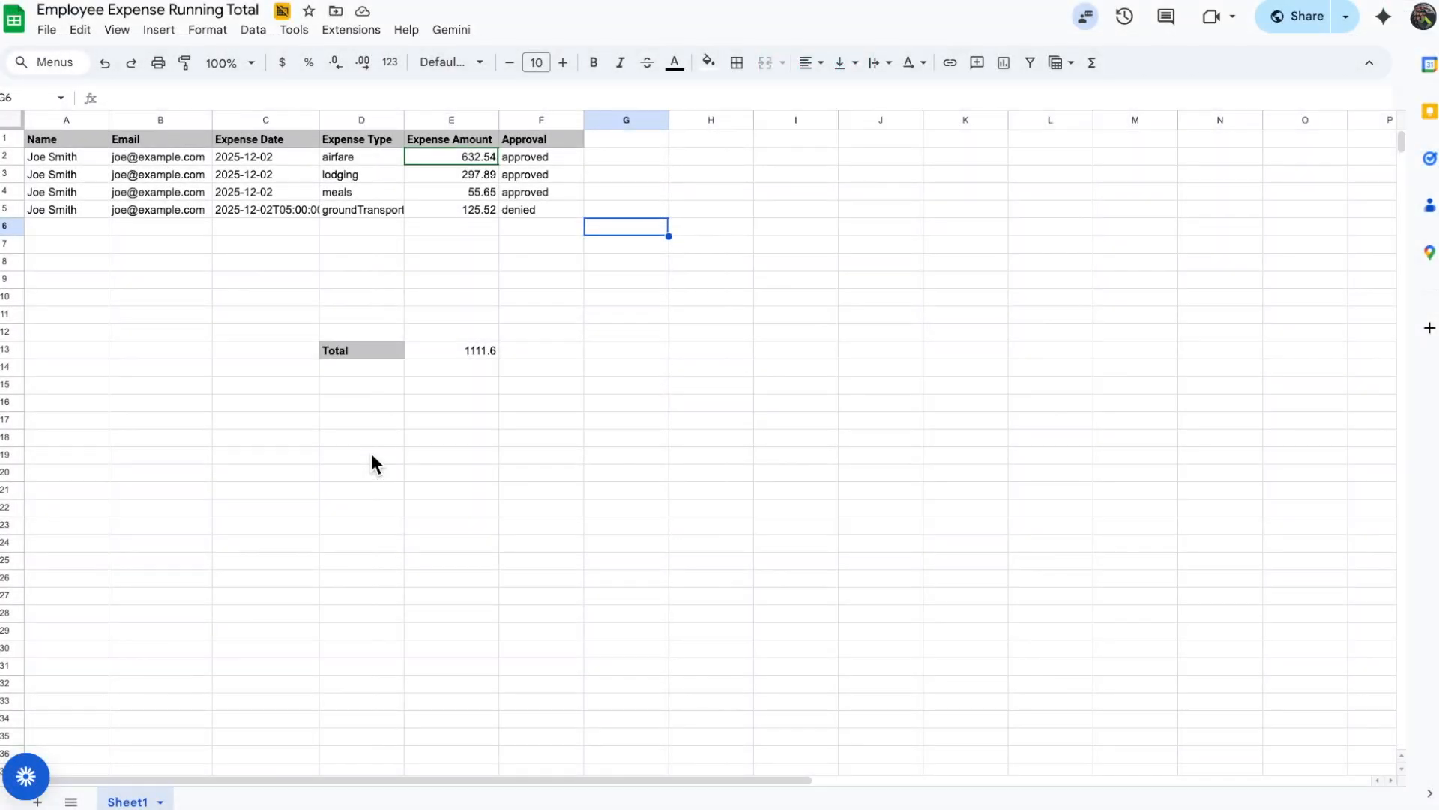
Step: Confirm the new 125.52 row is marked denied, then view the form's Actions list
{"action": "left_click", "coordinate": [520, 216]}
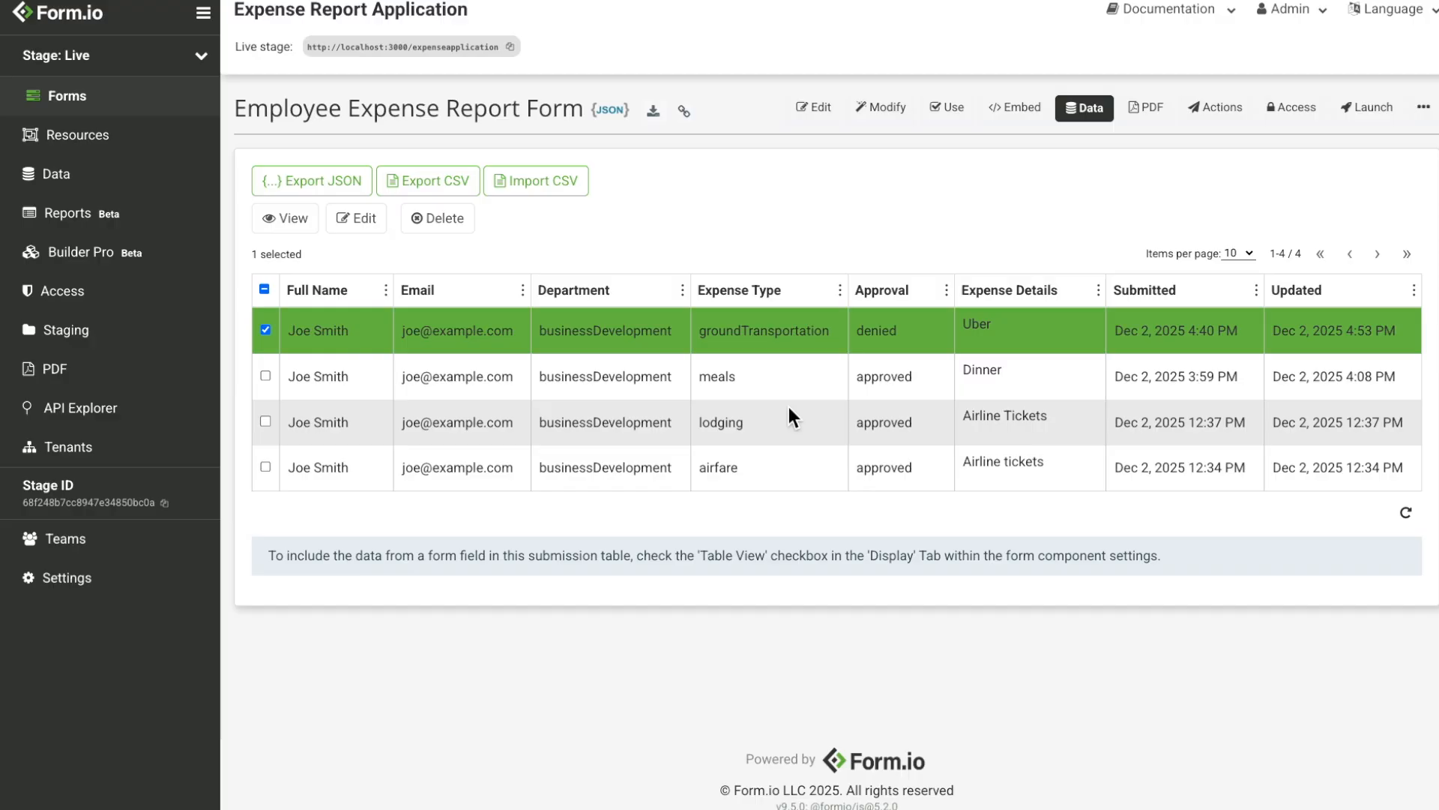
{"action": "left_click", "coordinate": [1245, 129]}
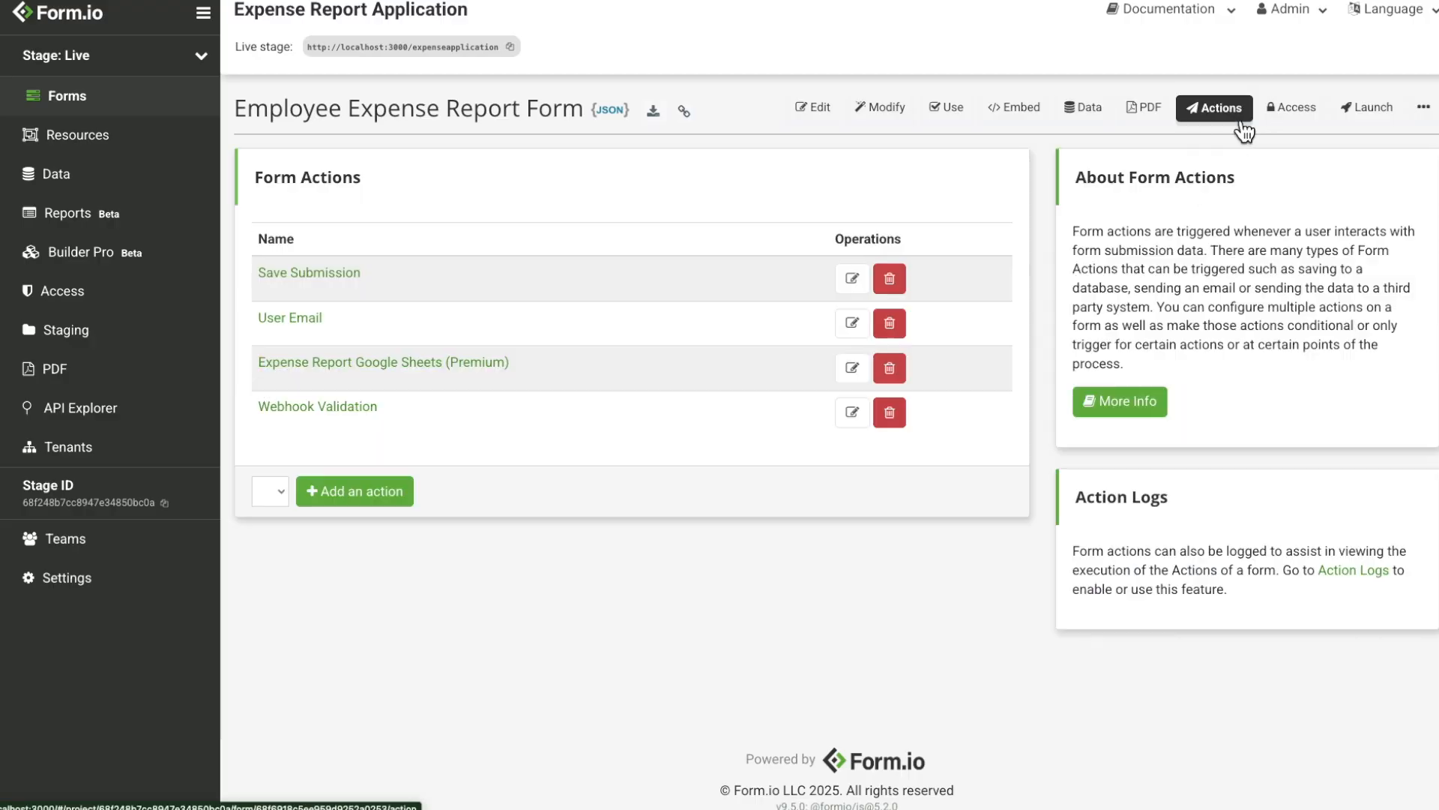